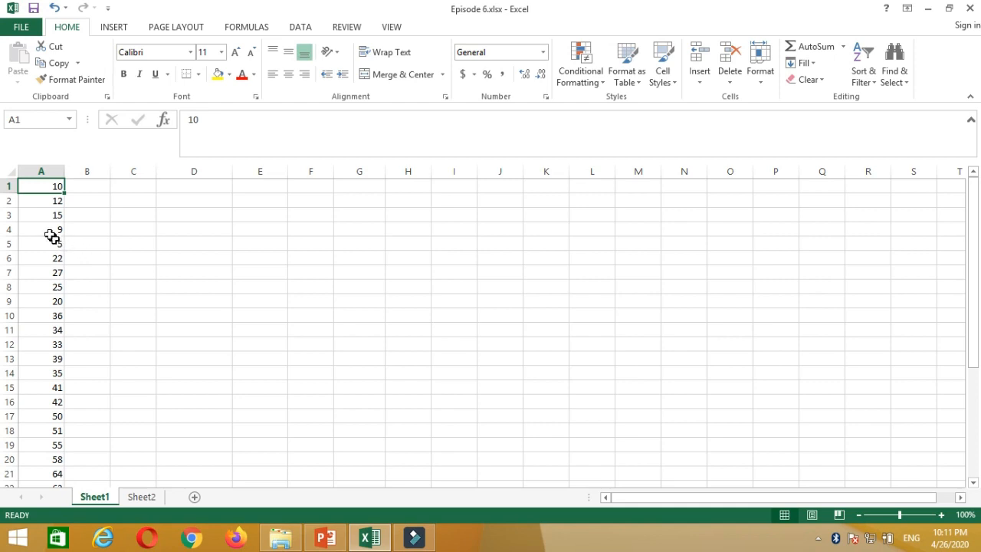
drag(976, 245, 979, 394)
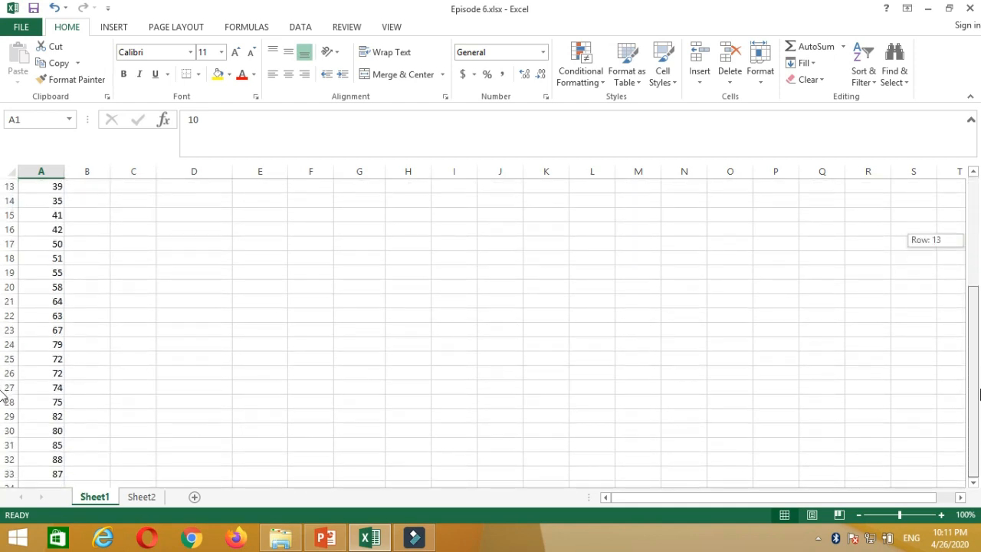
drag(2, 397, 6, 202)
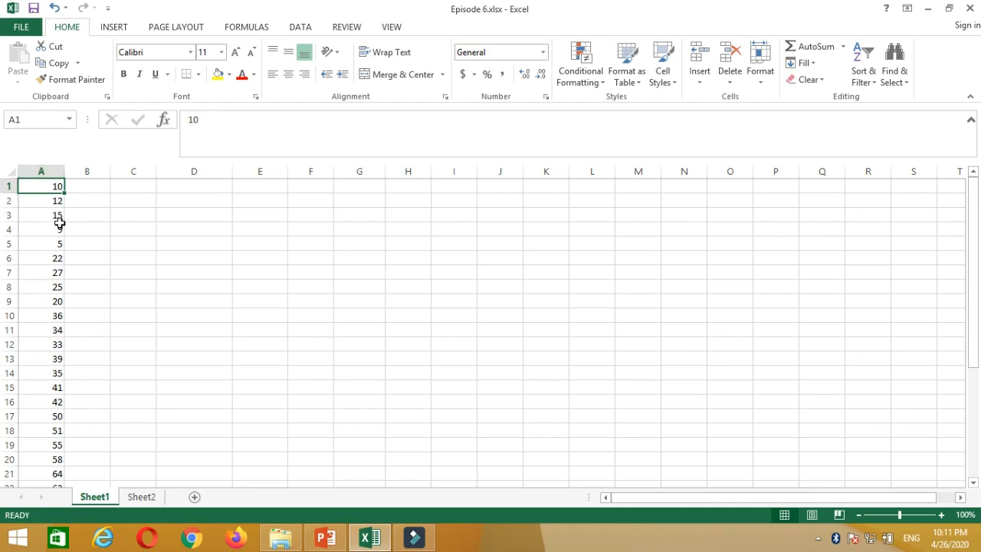
drag(54, 229, 62, 244)
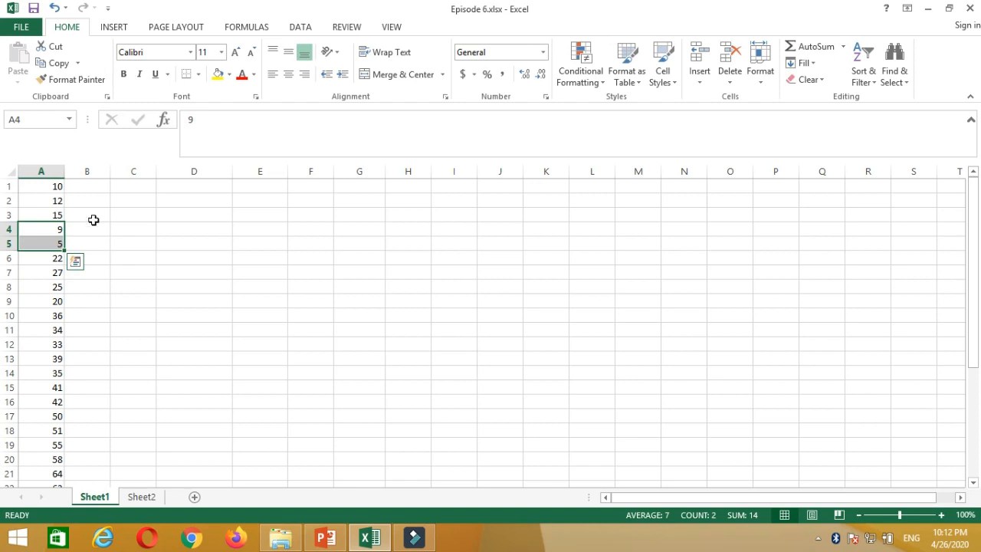
Label cell C2 as S and cell C3 as L for the smallest and largest values.
click(151, 201)
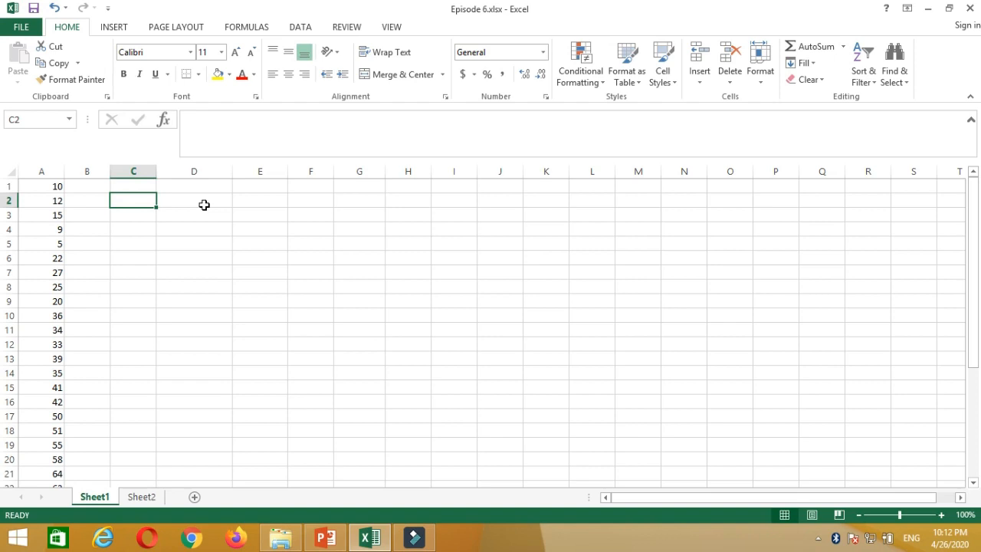
text(S)
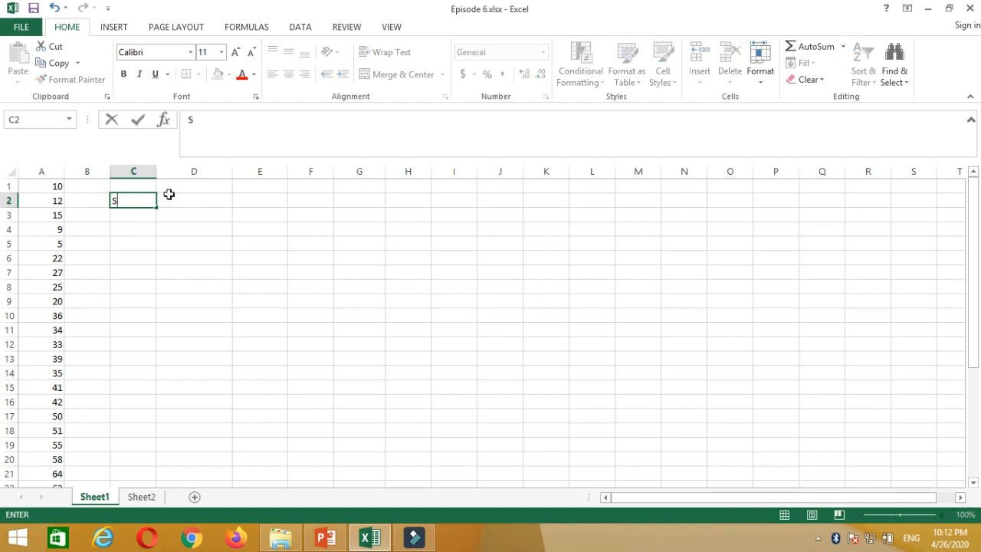
click(143, 218)
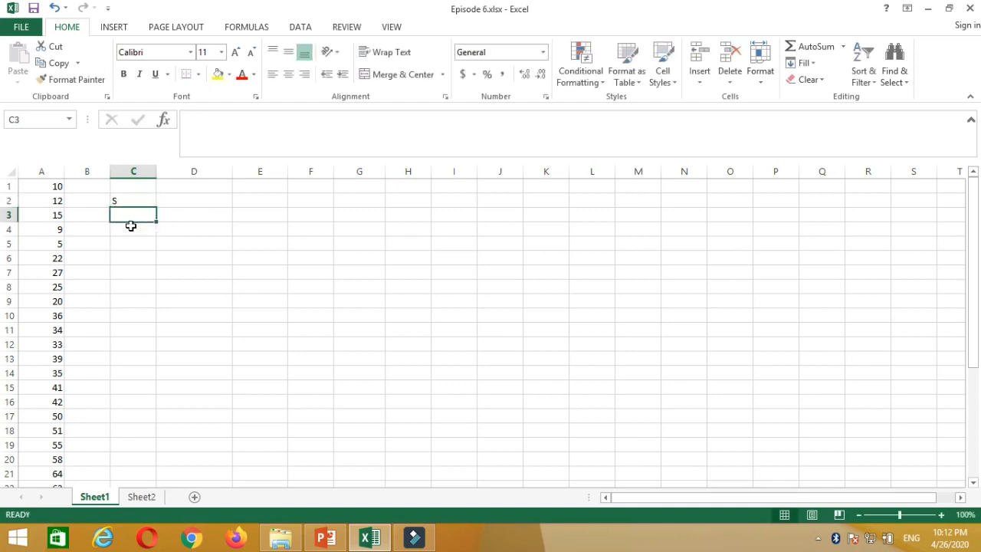
text(L)
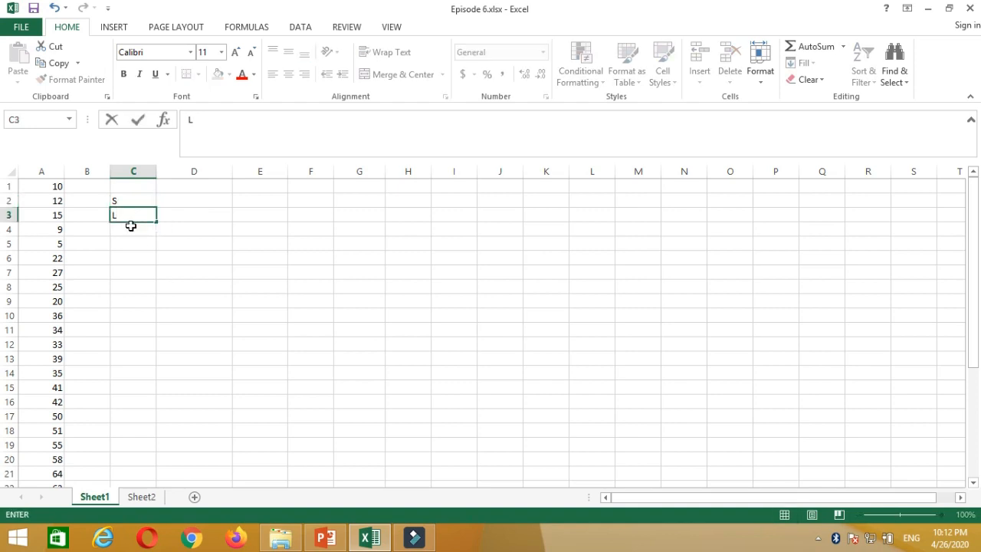
Enter a MIN formula over A1:A33 in cell D2, beside the S label.
click(177, 201)
text(=)
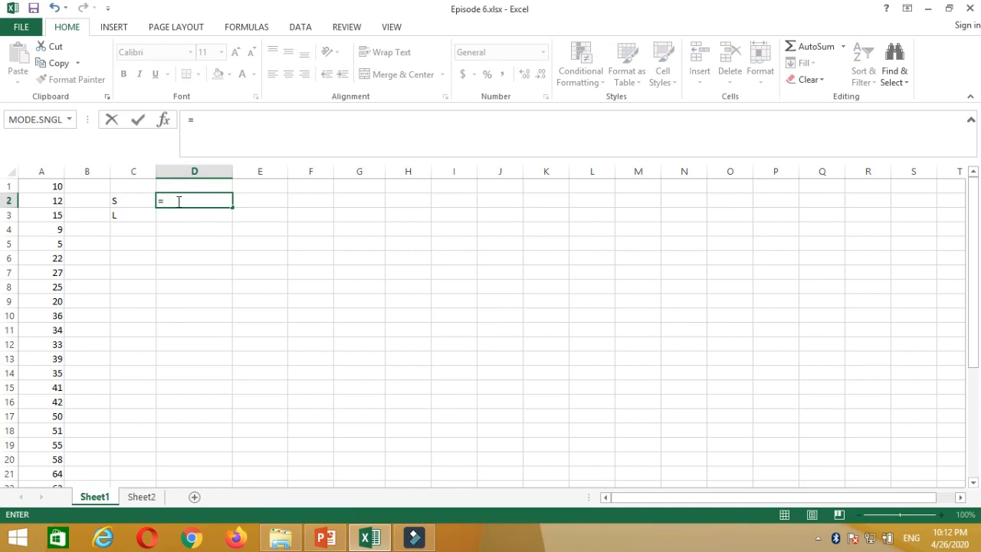
text(min)
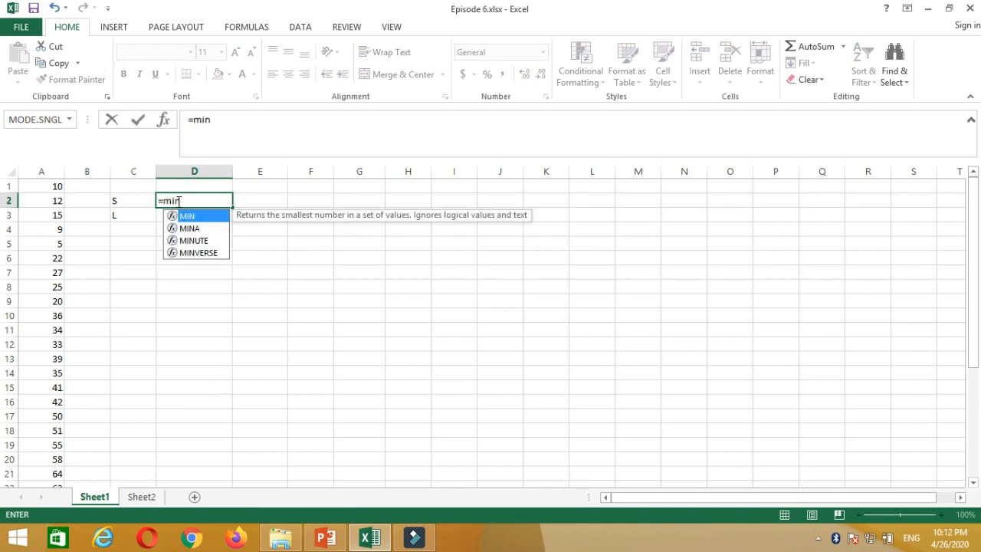
text(()
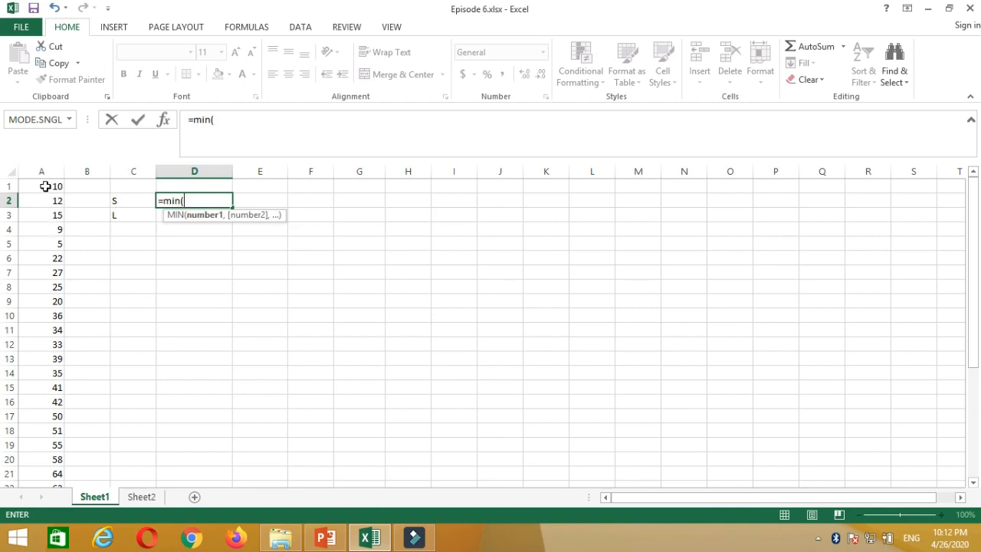
click(45, 186)
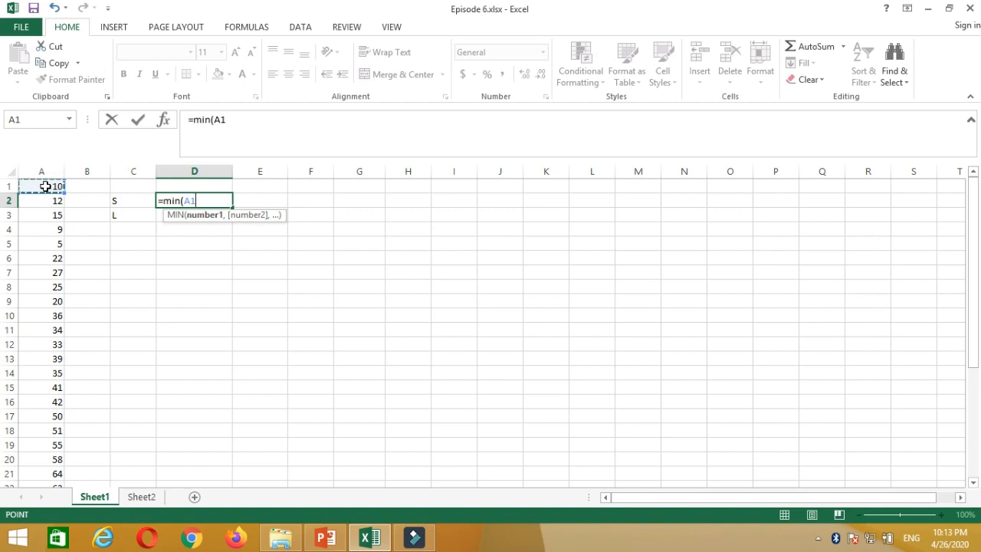
key(ctrl+shift+Down)
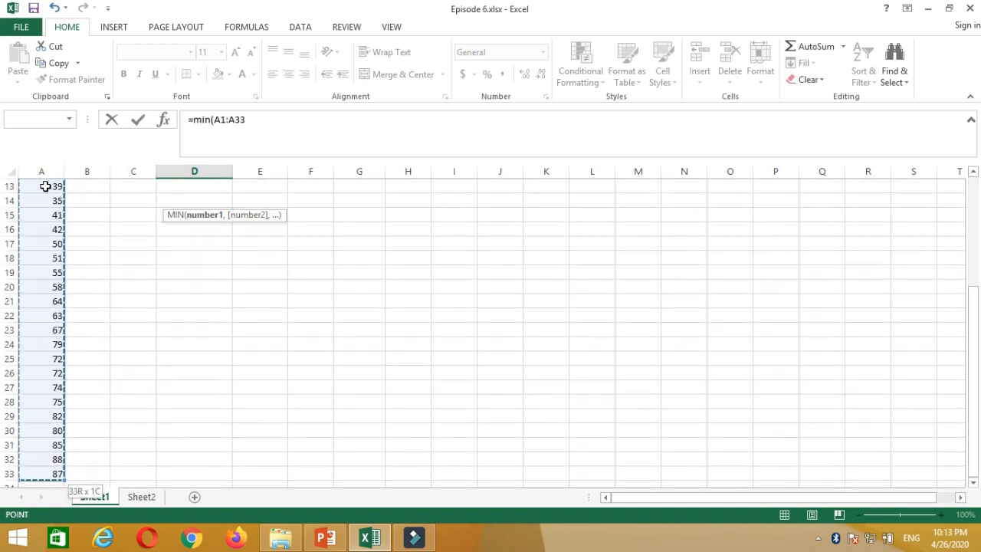
key(Escape)
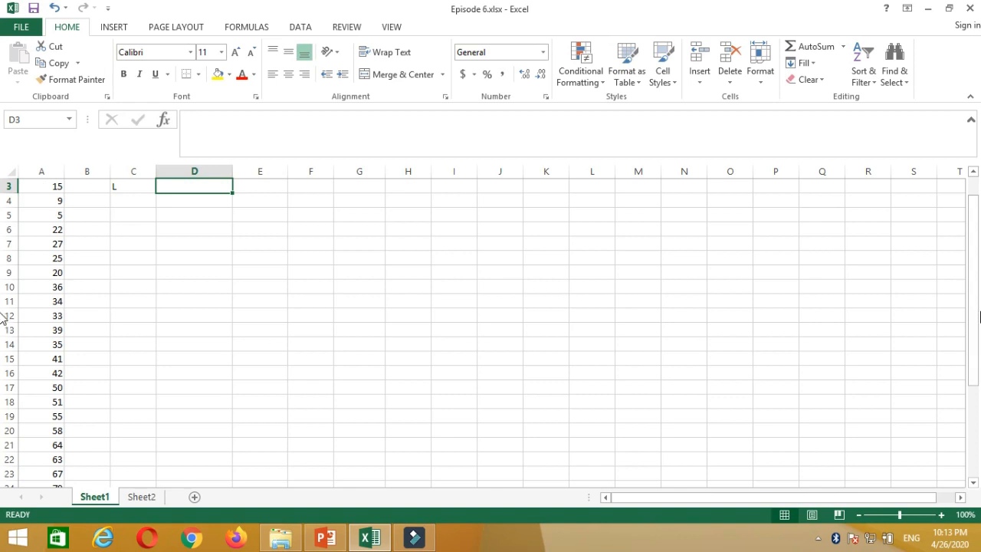
Enter a MAX formula over A1:A33 in cell D3, beside the L label.
drag(974, 312, 972, 193)
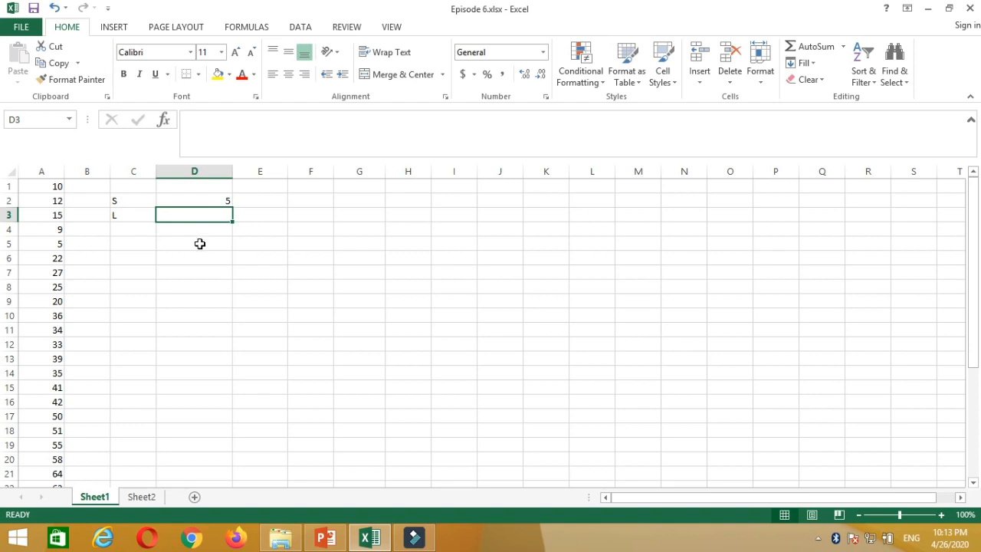
text(=)
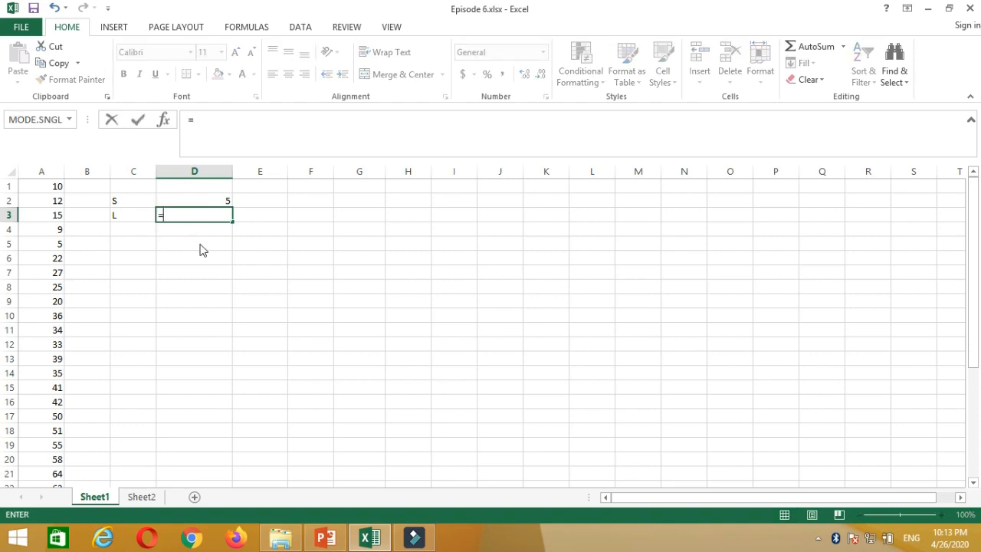
text(max()
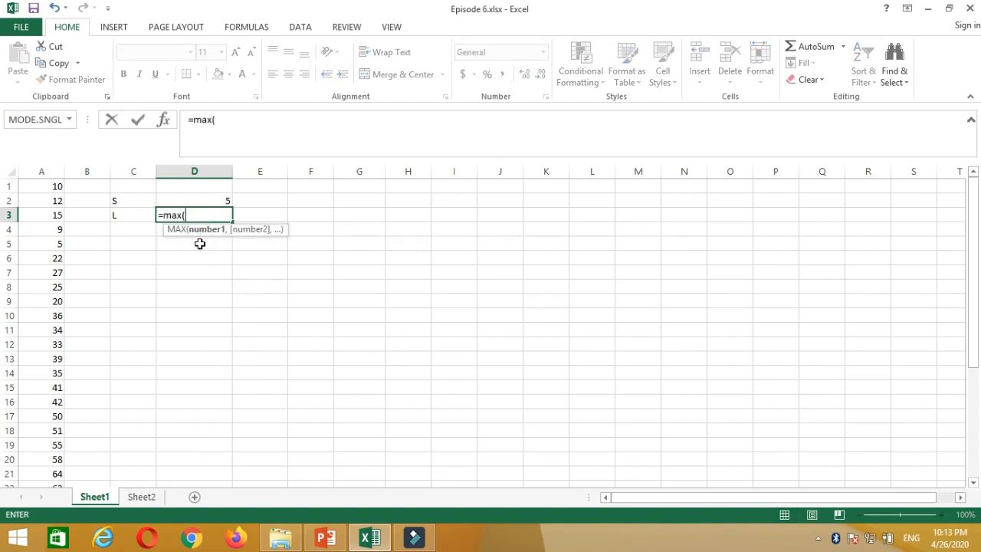
click(46, 185)
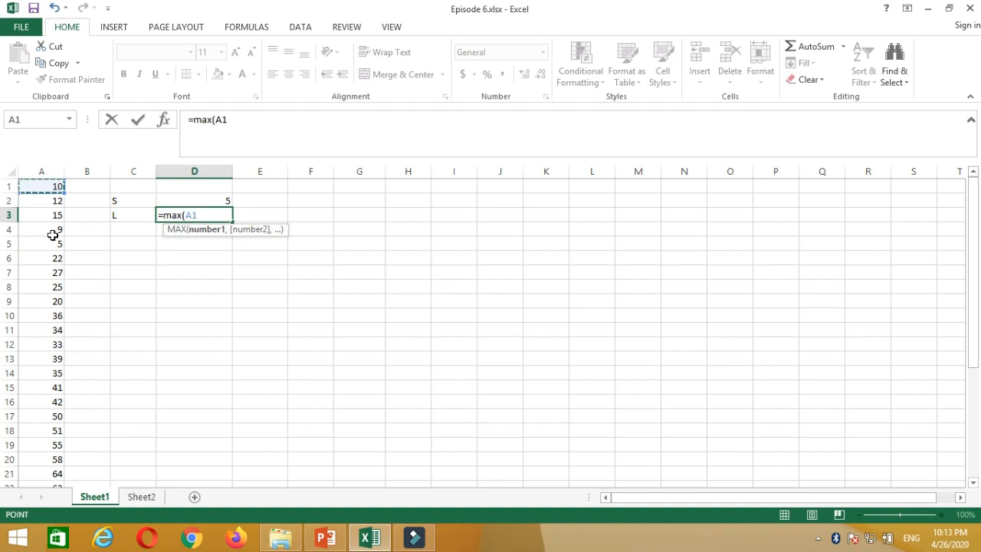
key(ctrl+shift+Down)
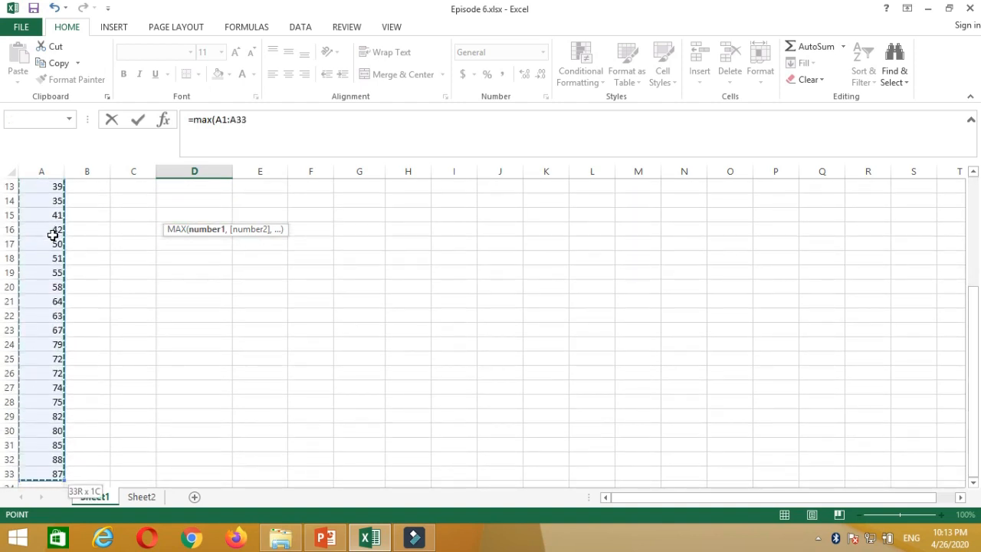
key(Return)
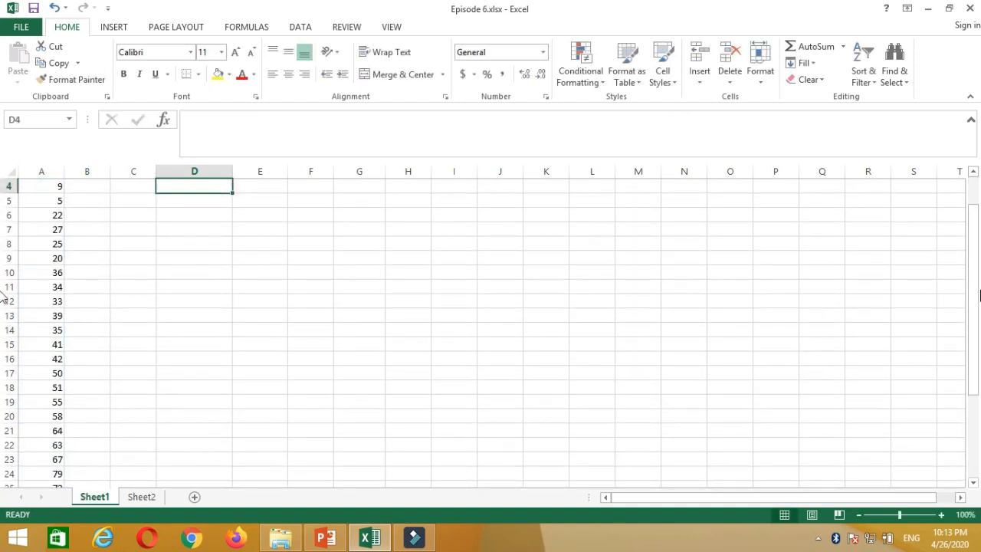
Add the headings "Stem" in C6 and "Leaves (unit =1)" in D6, and make both bold.
drag(973, 226, 973, 213)
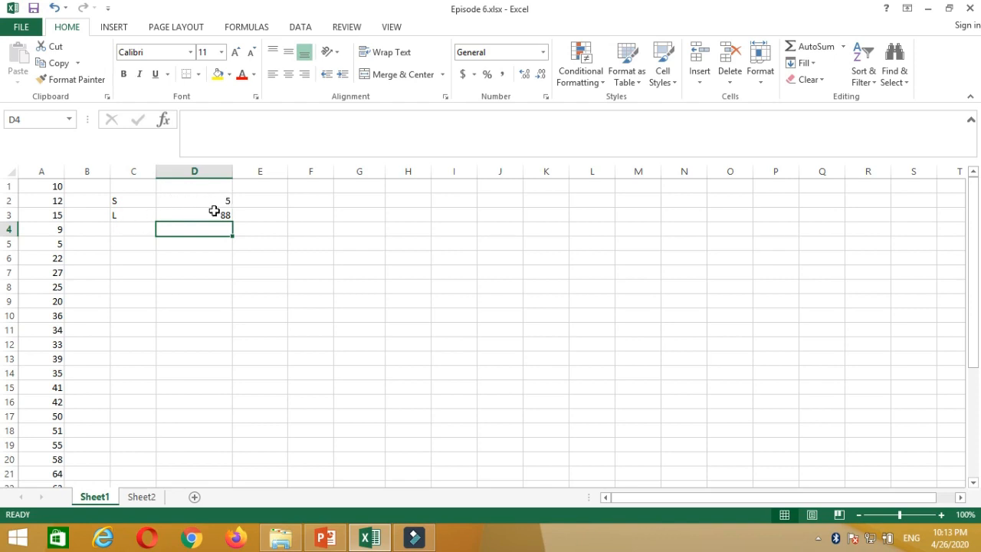
click(129, 261)
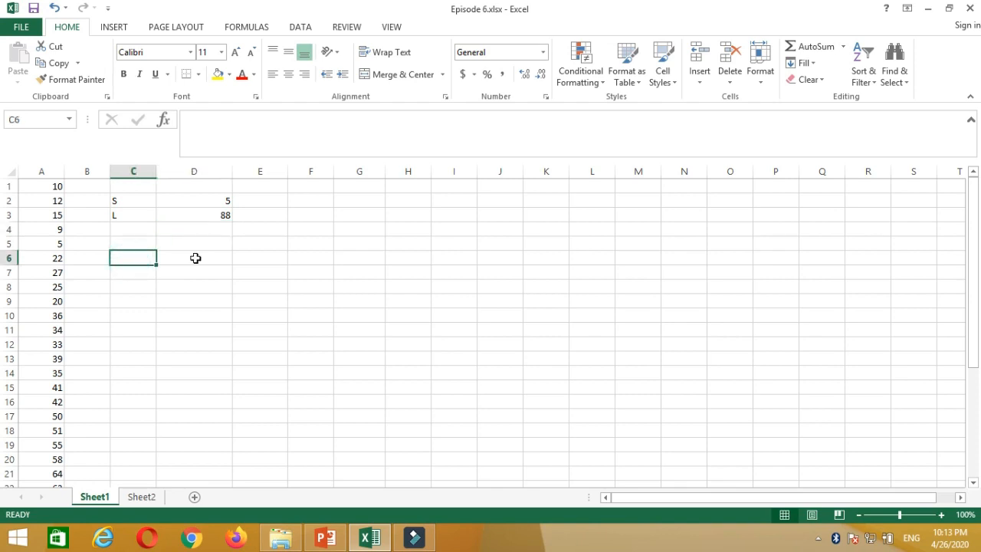
text(Stem)
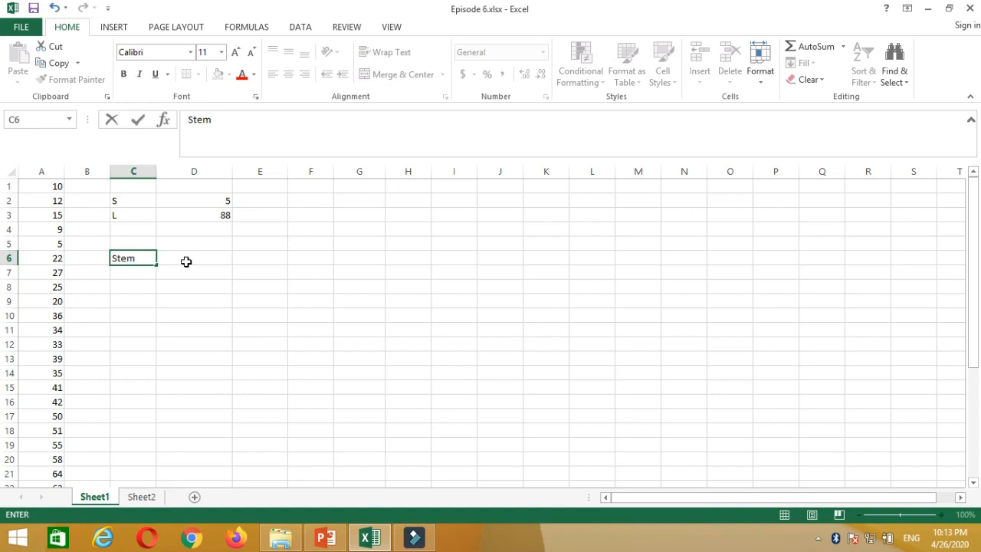
click(186, 261)
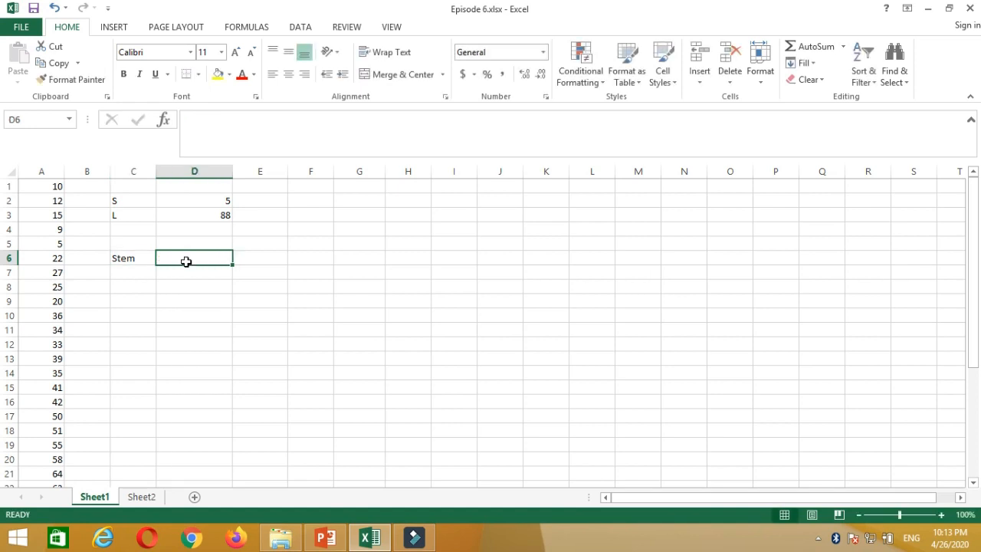
text(Leaves)
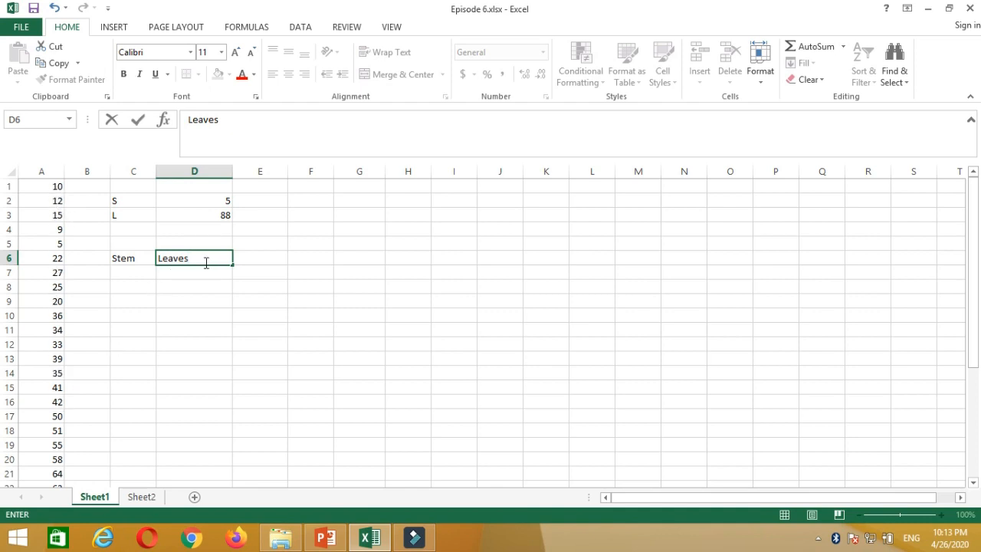
text((unit =1))
drag(131, 258, 195, 258)
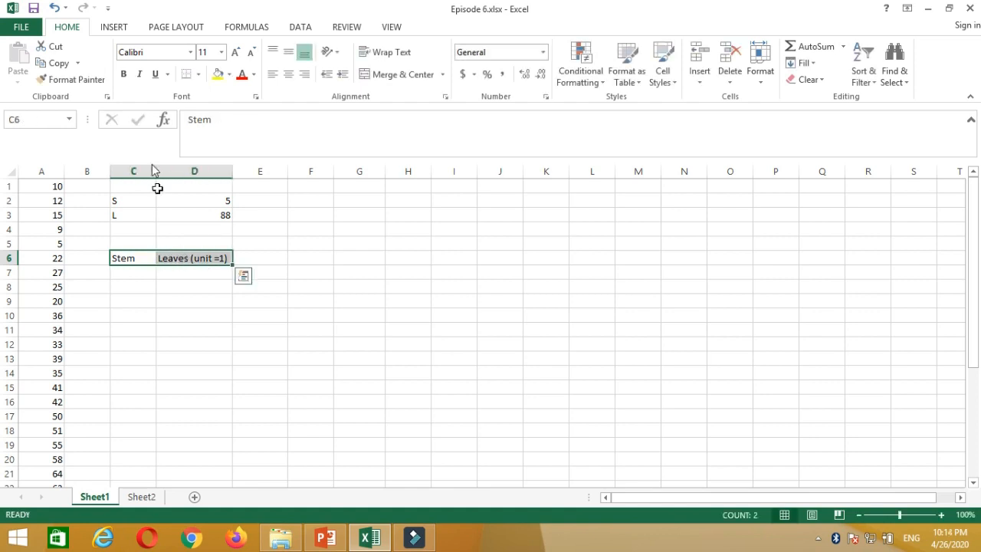
click(124, 75)
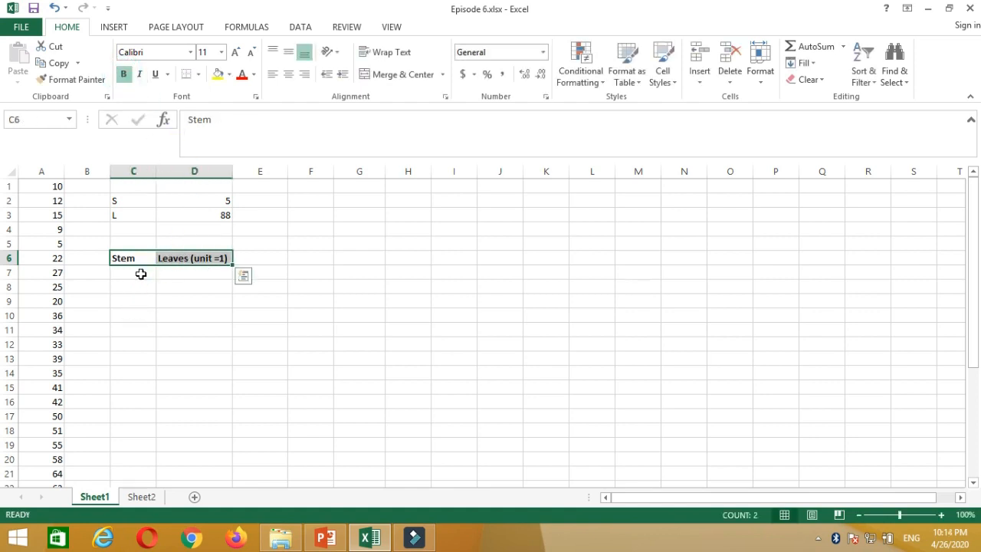
Fill the Stem column from C7 to C15 with the series 0 to 8.
click(141, 273)
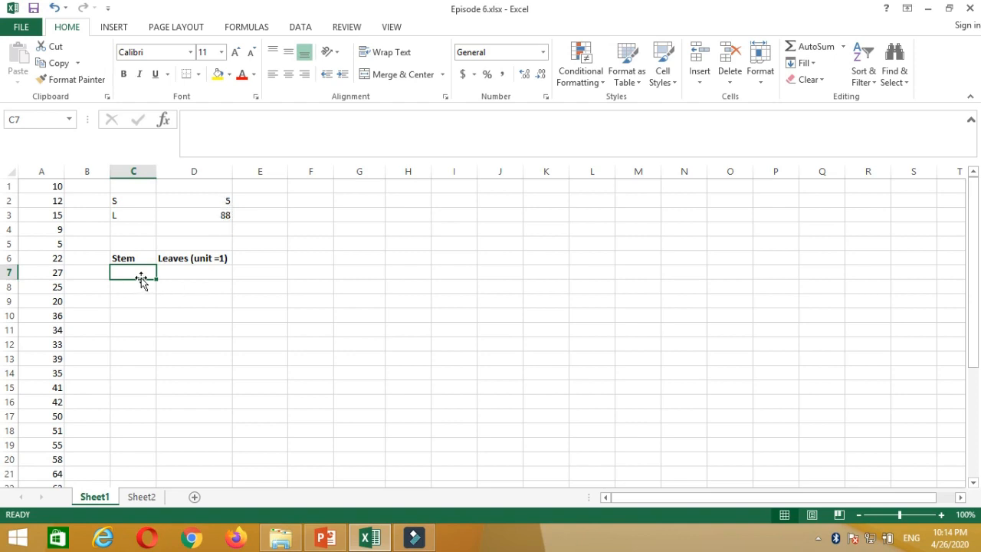
text(0)
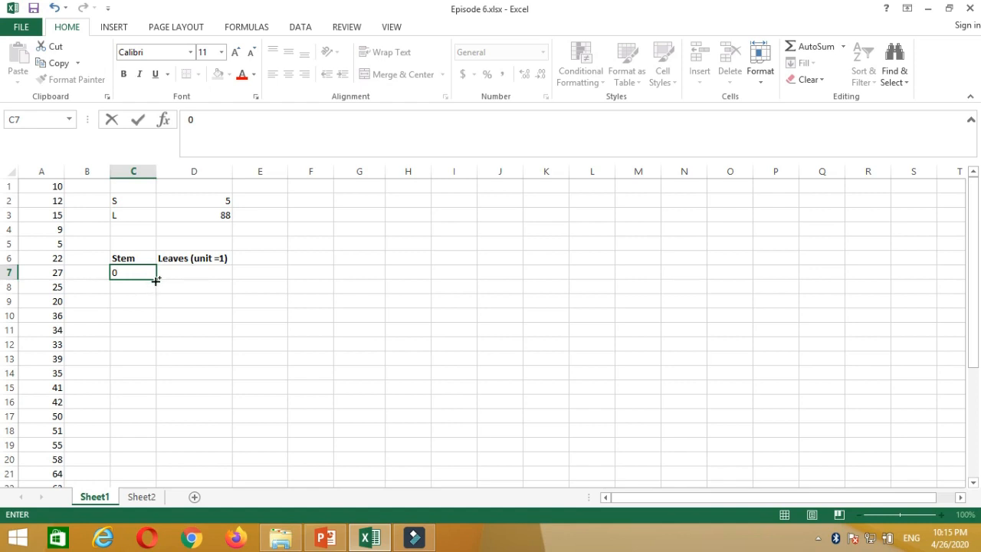
drag(156, 281, 156, 391)
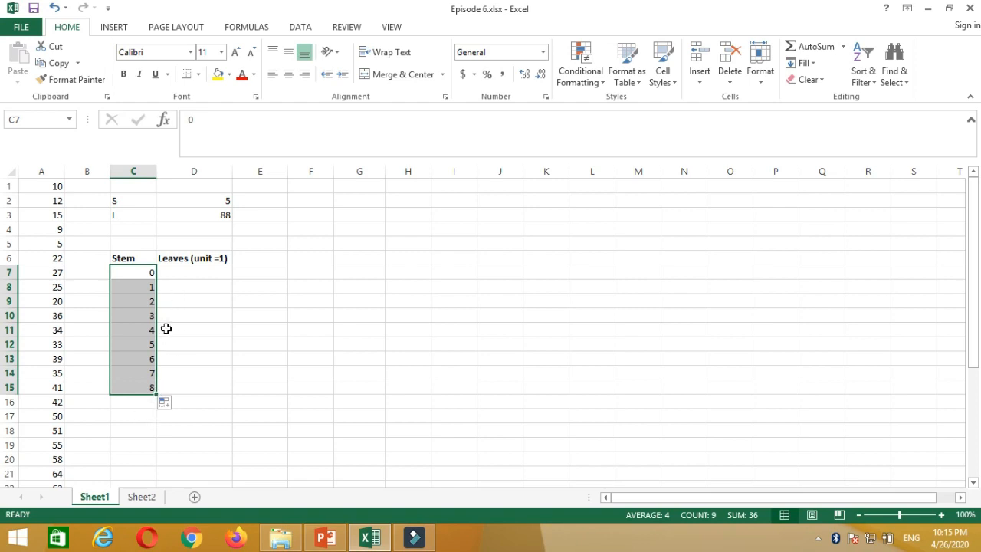
Start a formula in D7 with REPT on the text "0" and a nested COUNTIF as its number of times.
click(182, 271)
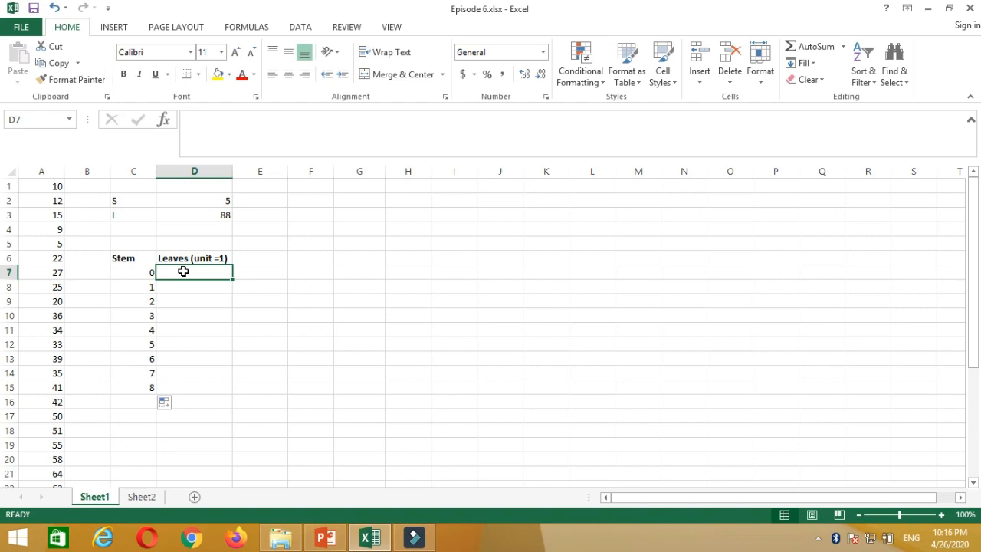
text(=)
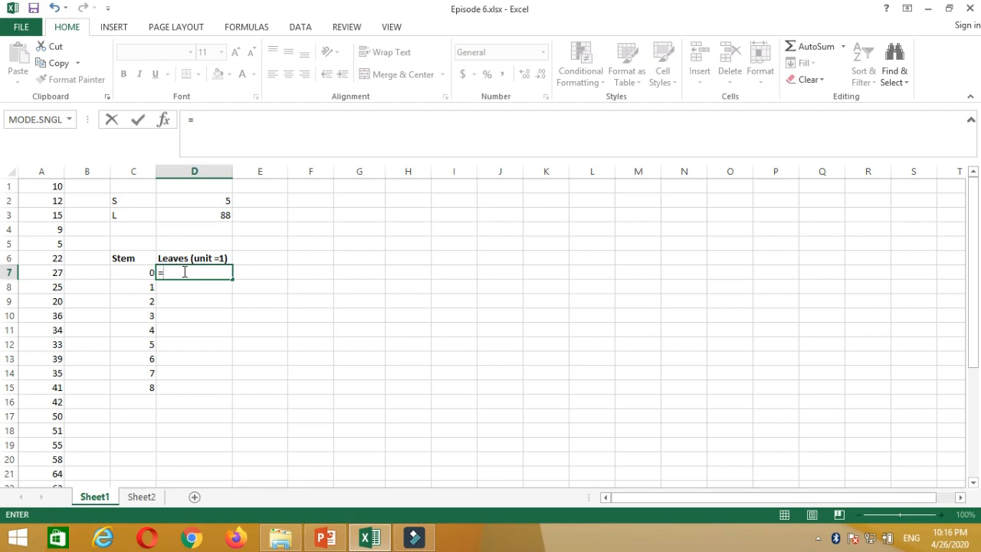
text(rep)
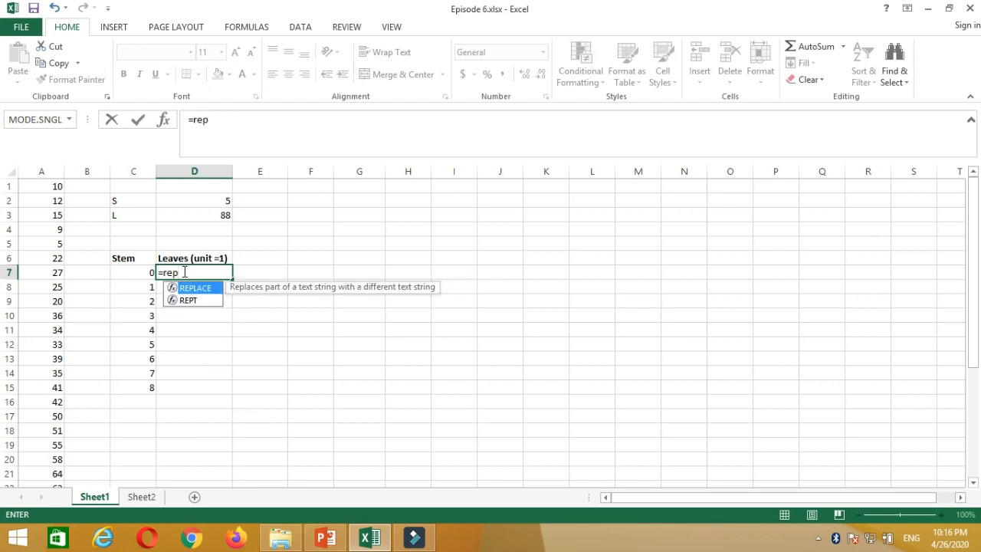
text(t)
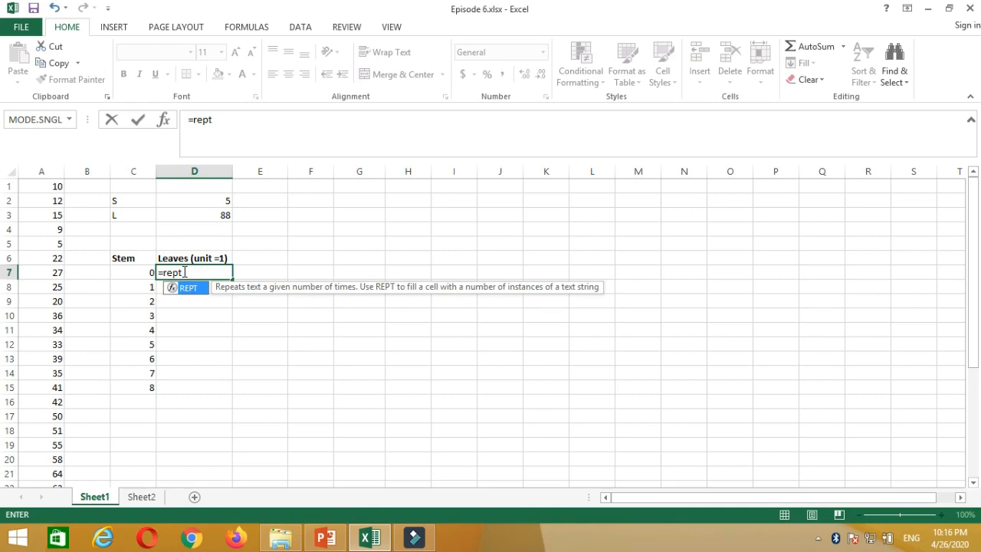
text(()
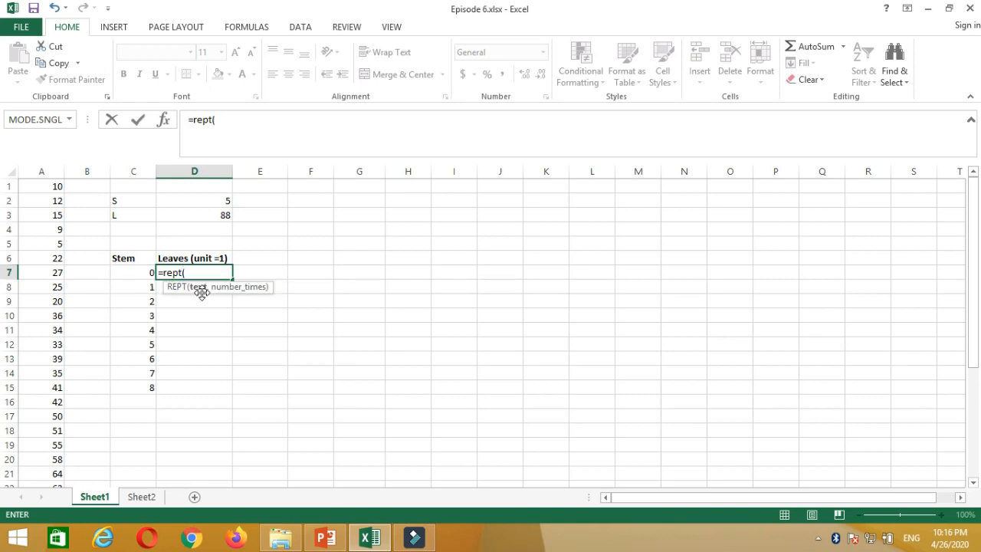
text("0",)
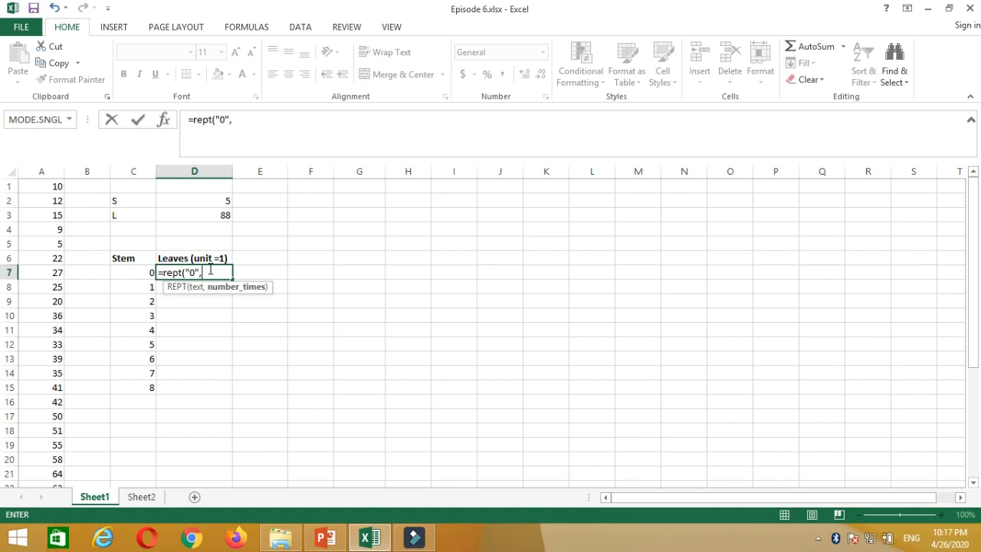
text(coun)
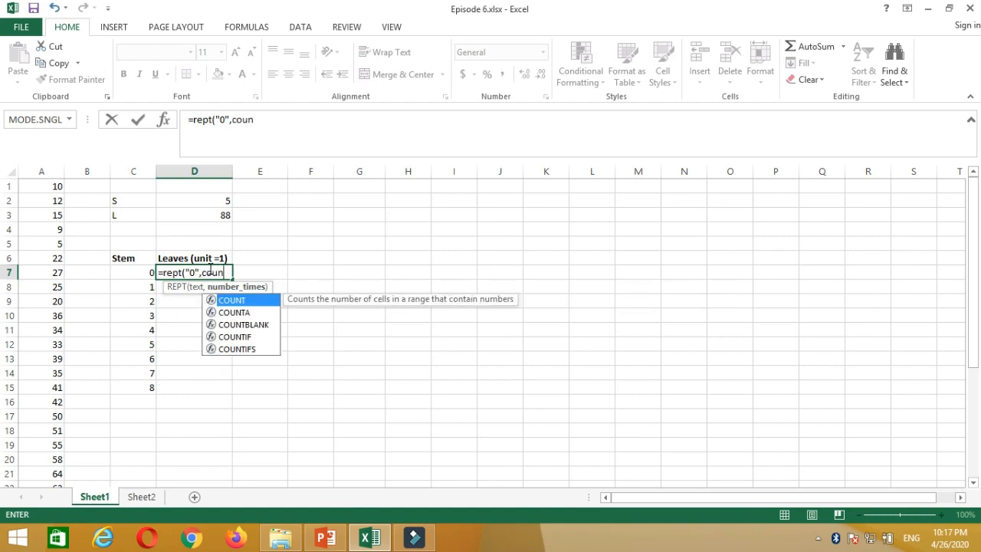
text(t)
key(Down)
key(Down)
key(Down)
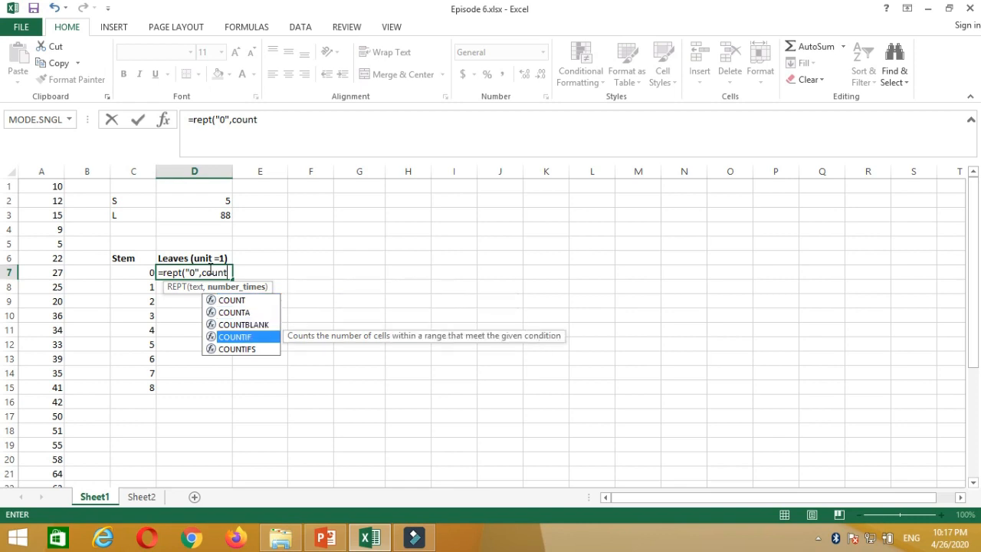
key(Tab)
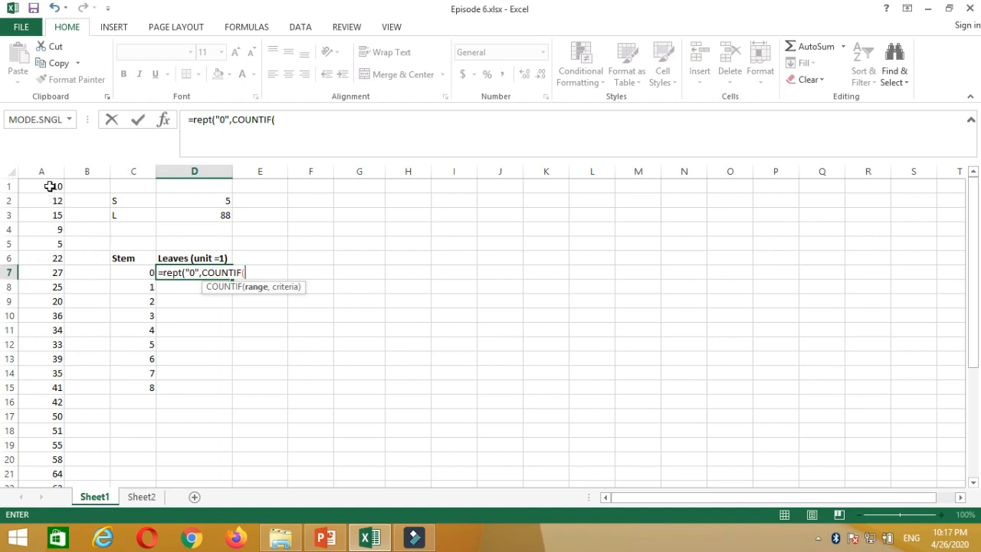
Complete the COUNTIF in the D7 formula with the absolute range $A$1:$A$33 and the criteria C7*10+0, closing both functions.
click(49, 186)
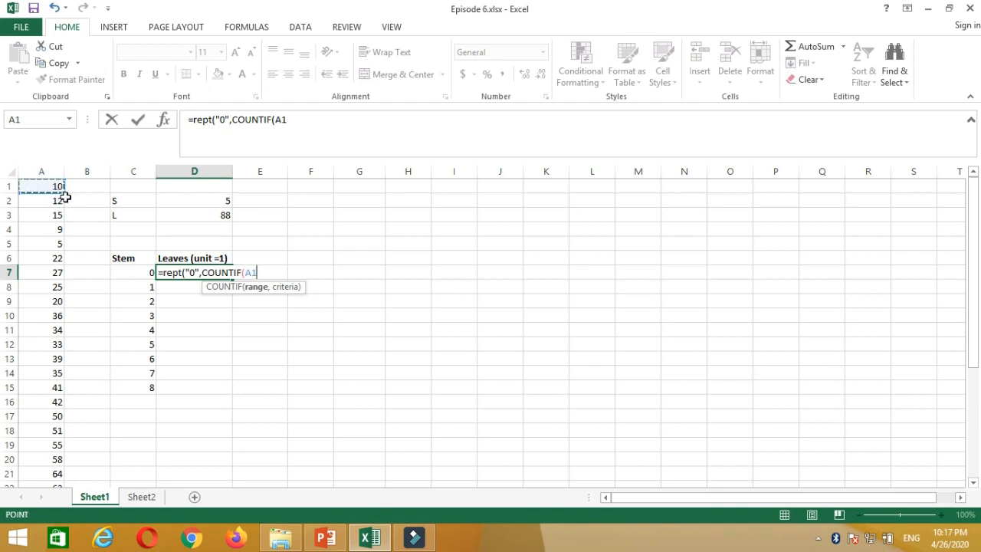
key(ctrl+shift+Down)
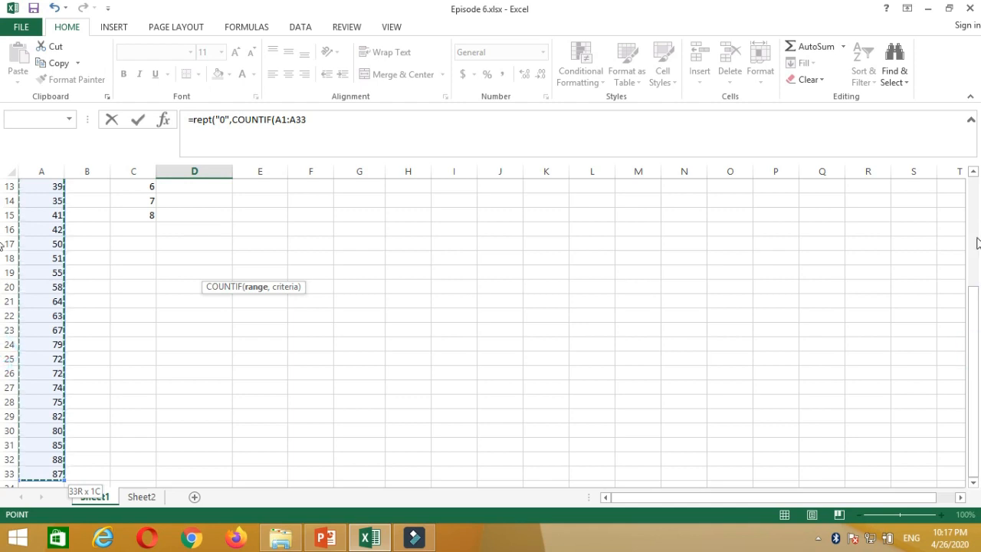
drag(972, 301, 974, 184)
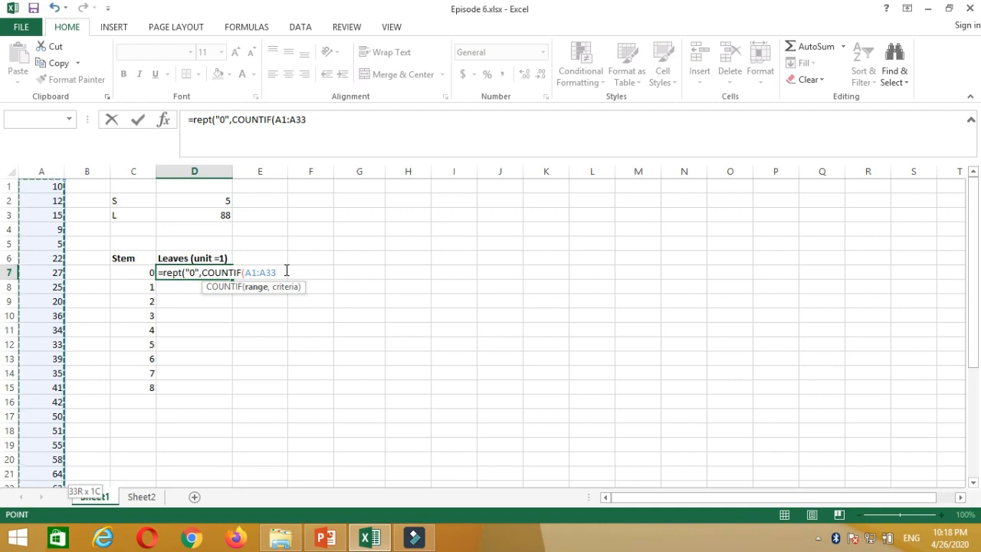
key(F4)
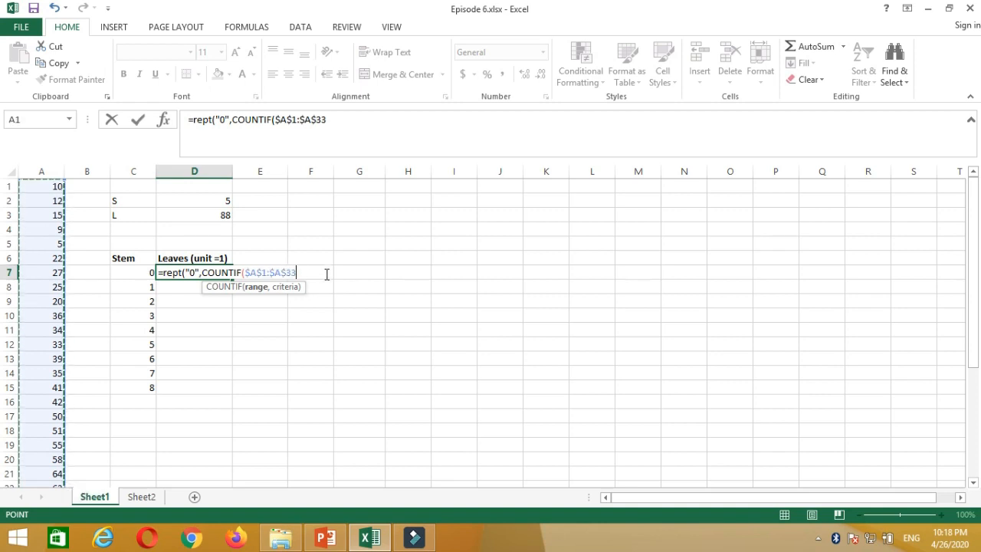
text(,)
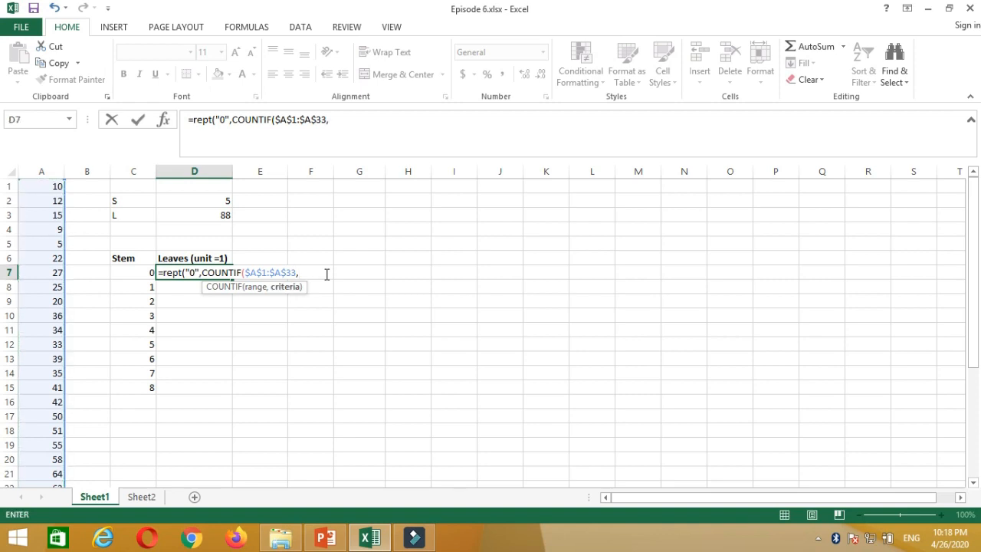
click(135, 274)
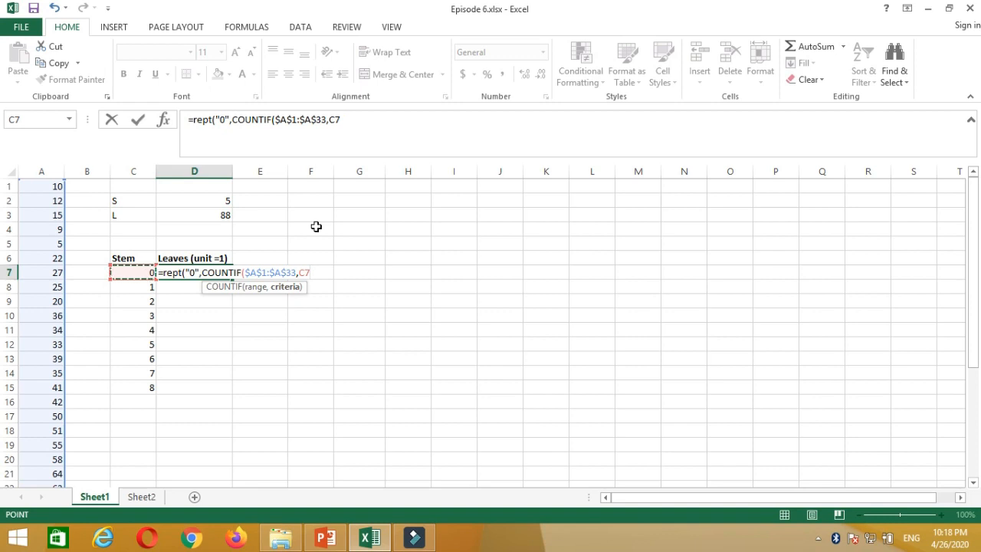
text(*10)
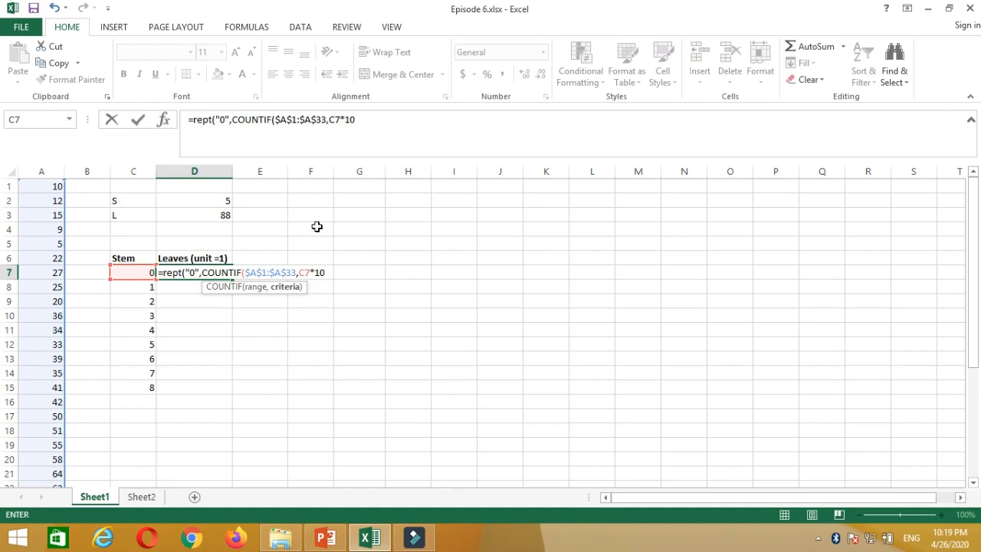
text(+)
text(0)))
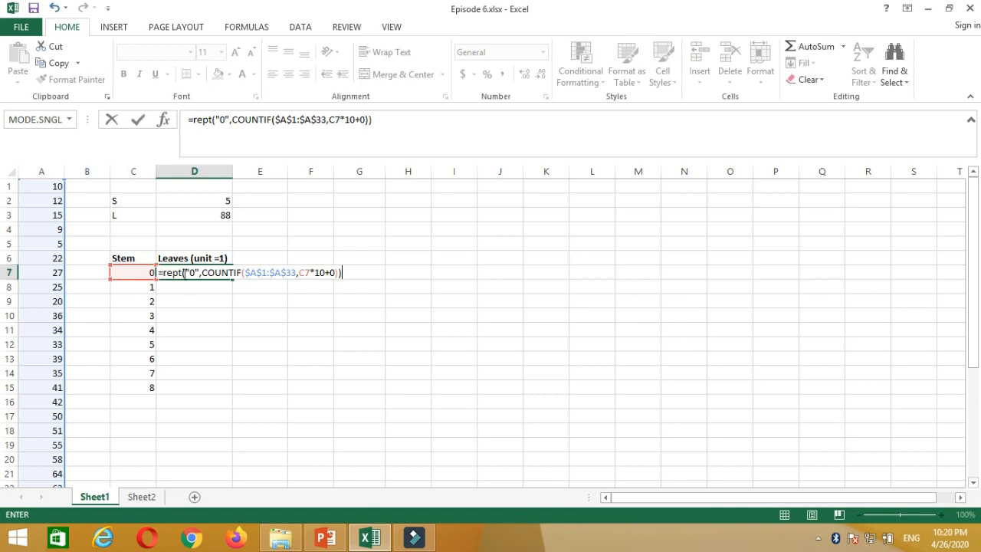
Copy the REPT term of the D7 formula without its equals sign and append nine copies, each joined with &.
drag(159, 273, 349, 276)
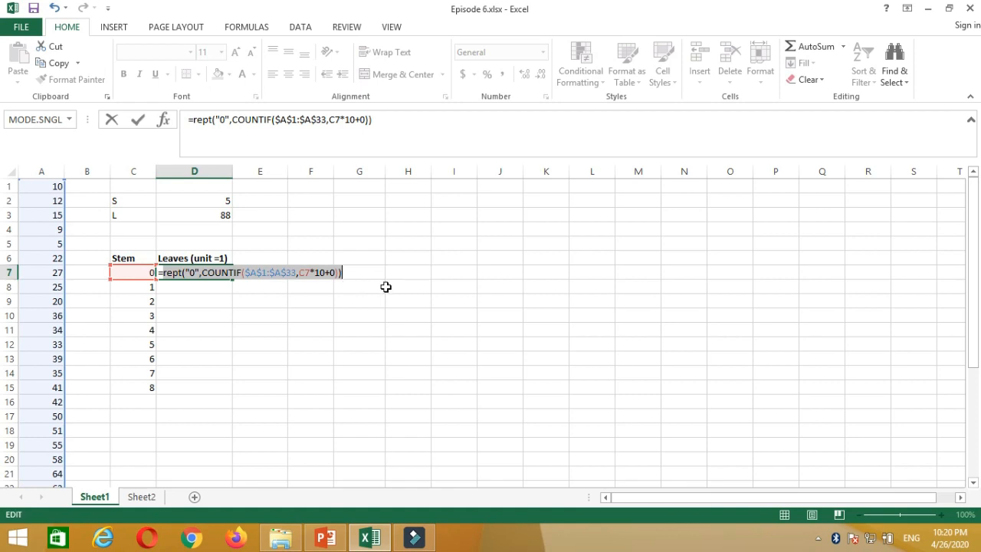
key(ctrl+c)
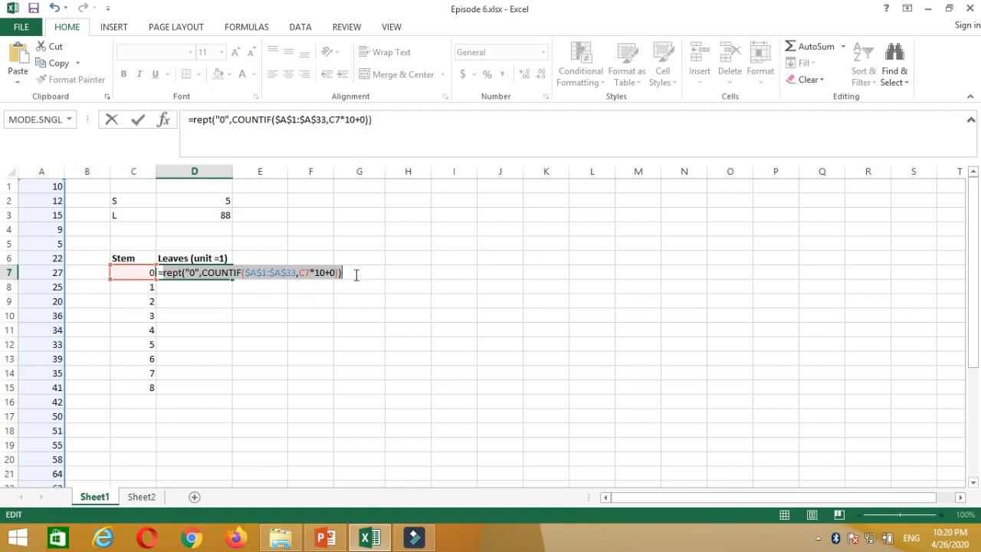
click(351, 273)
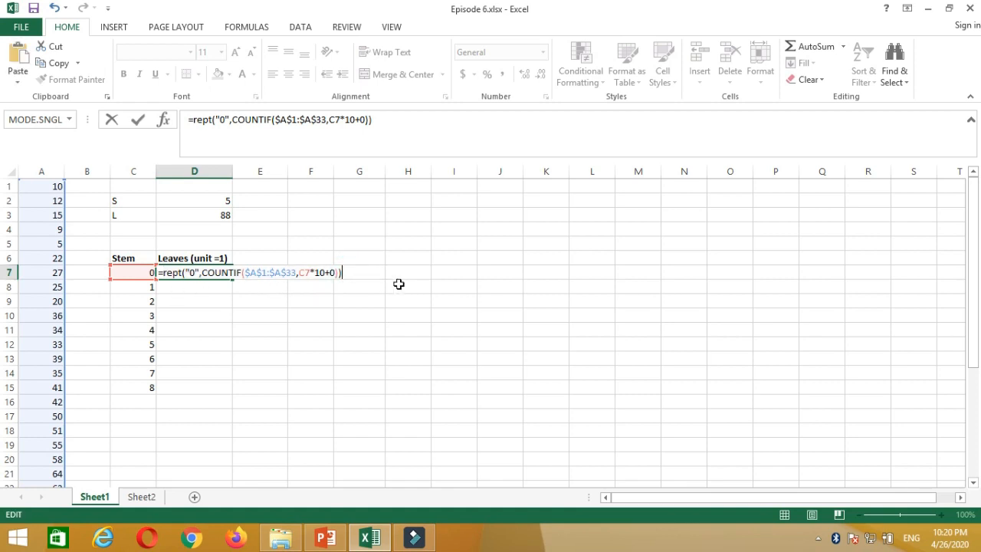
text(&)
key(ctrl+v)
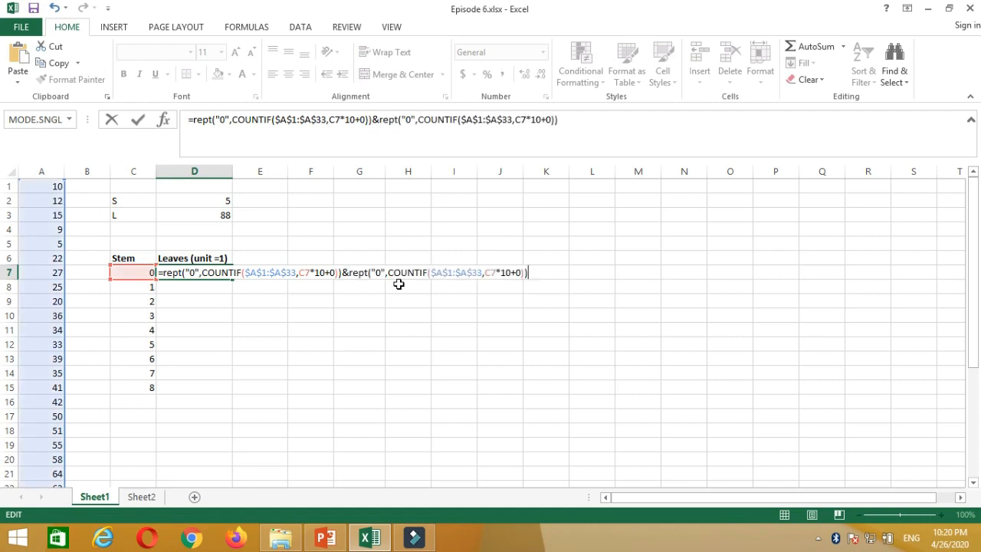
text(&)
key(ctrl+v)
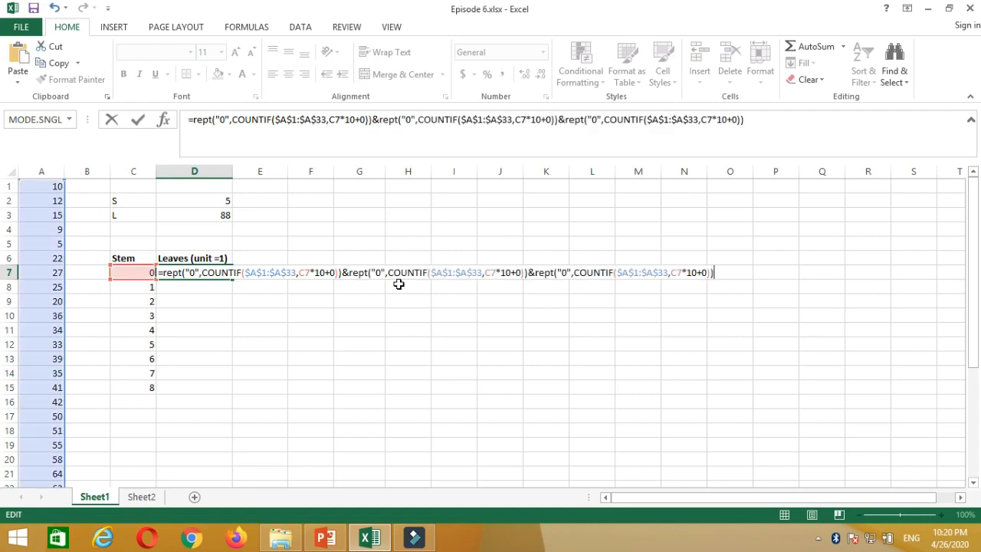
text(&)
key(ctrl+v)
text(&)
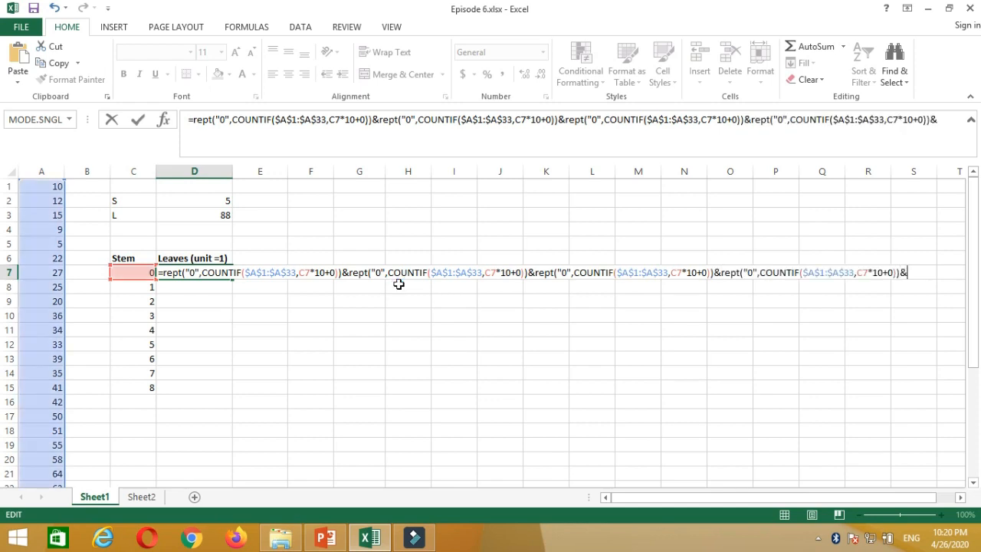
key(ctrl+v)
text(&)
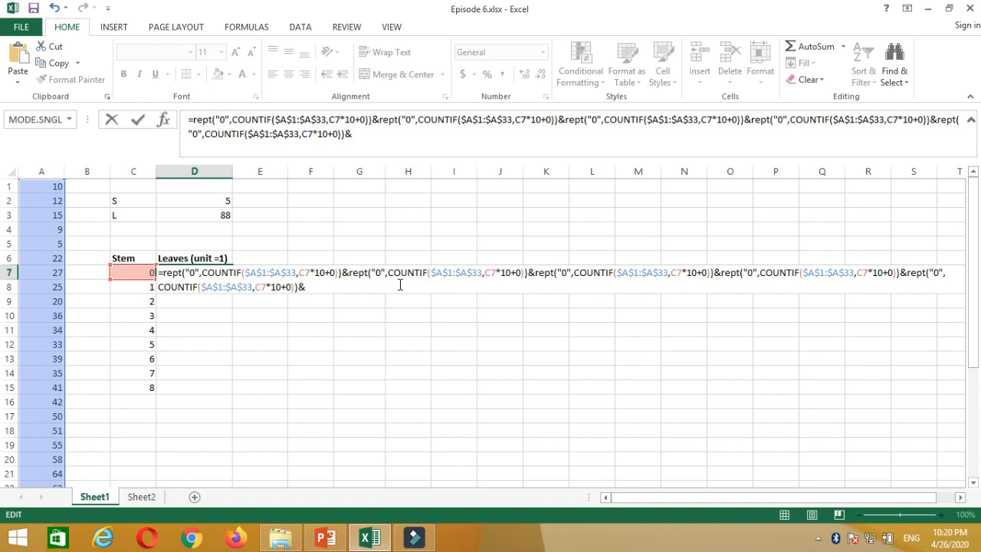
key(ctrl+v)
text(&)
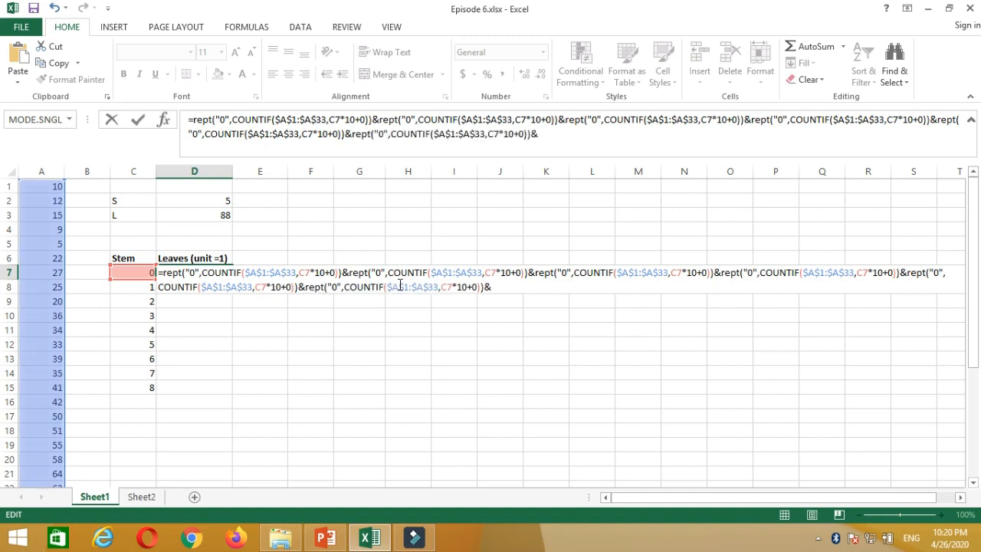
key(ctrl+v)
text(&)
key(ctrl+v)
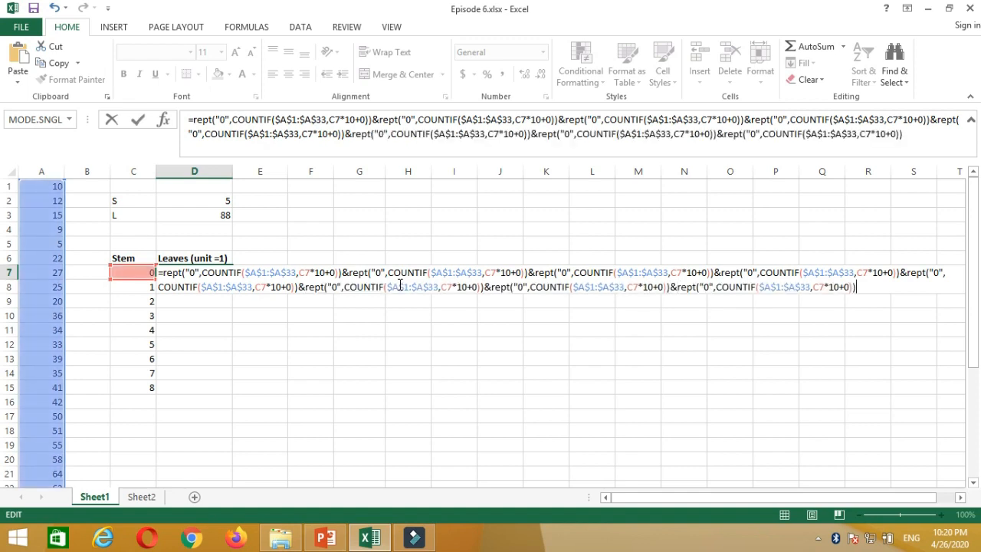
text(&)
key(ctrl+v)
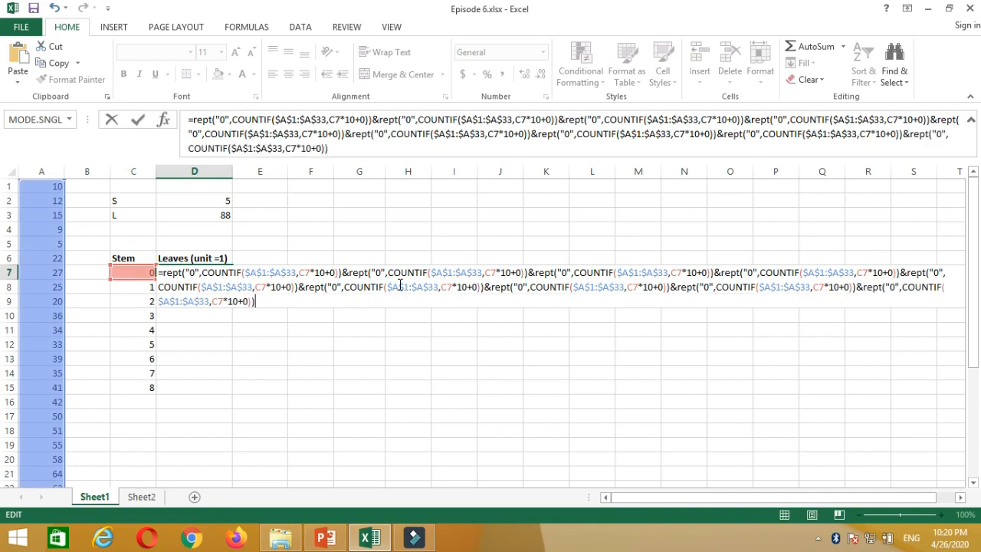
text(&)
key(ctrl+v)
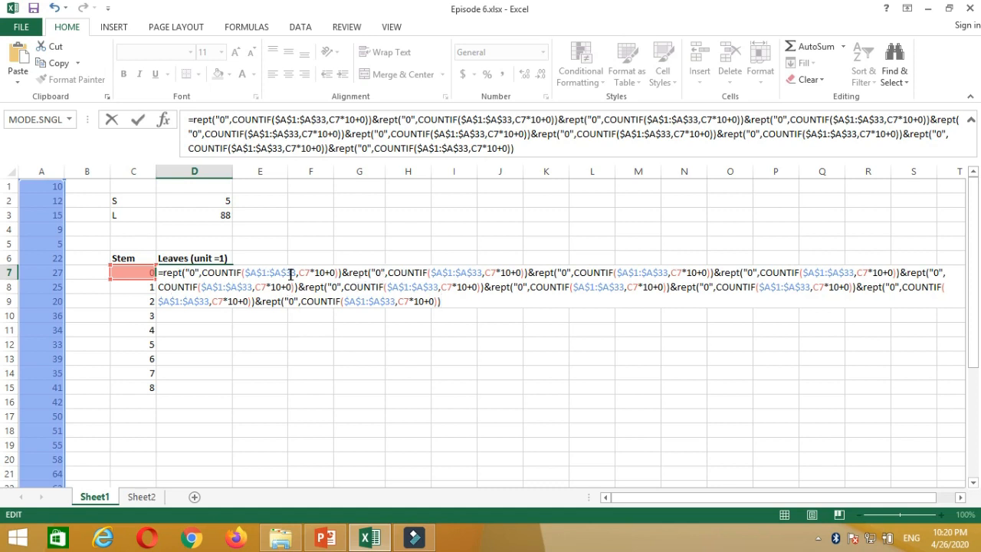
In the second REPT term of the D7 formula, set the text to "1" and the COUNTIF criteria to C7*10+1.
click(381, 272)
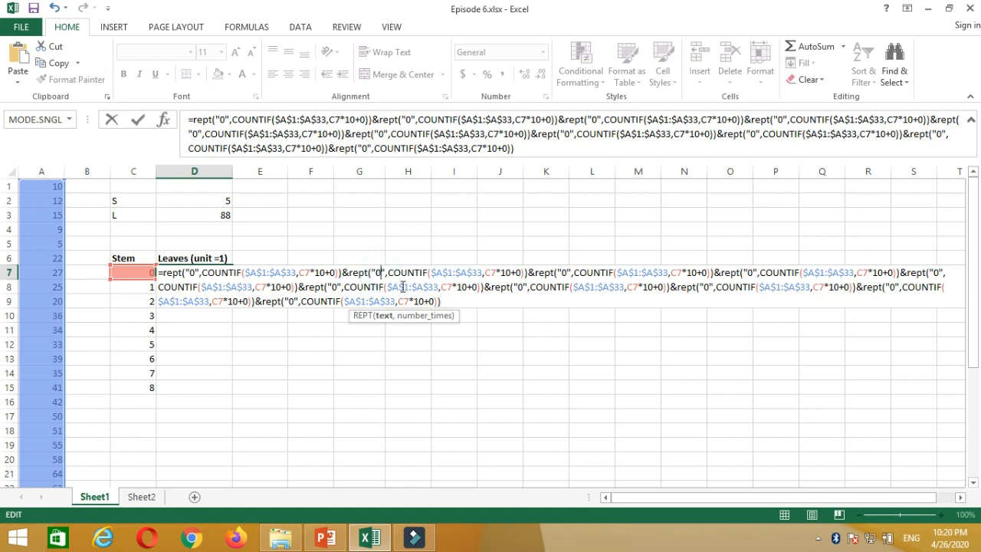
key(BackSpace)
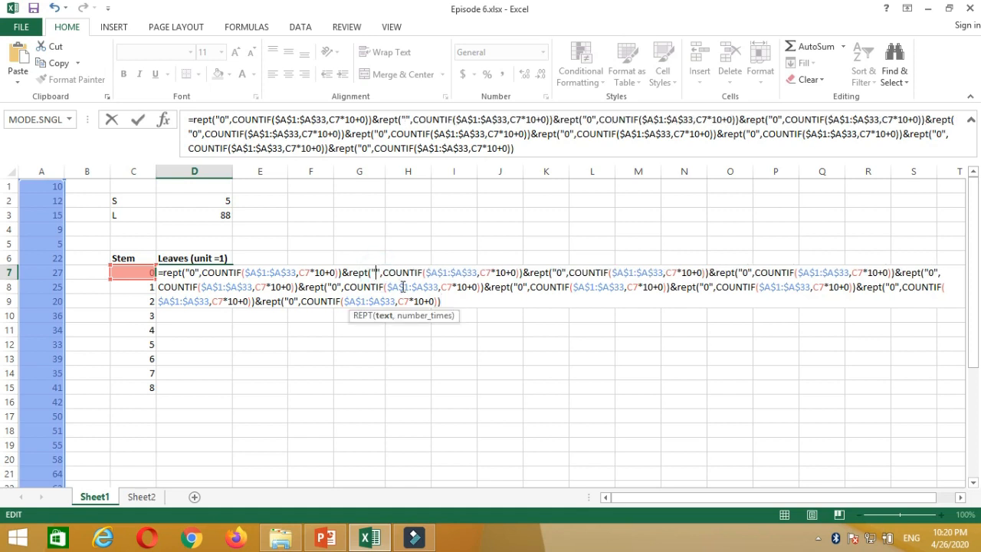
text(1)
click(520, 272)
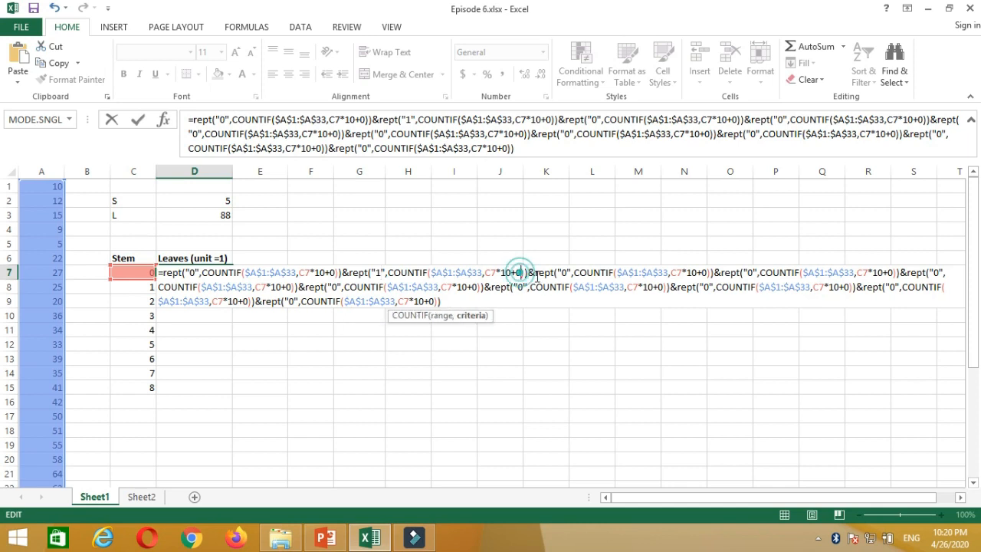
key(BackSpace)
text(1)
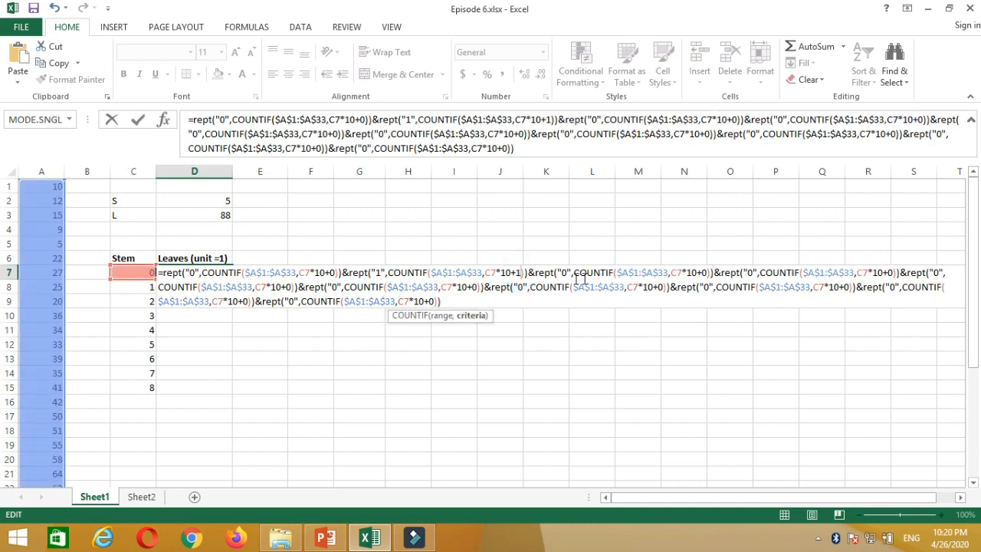
In the third REPT term of the D7 formula, set the text to "2" and the COUNTIF criteria to C7*10+2.
click(567, 273)
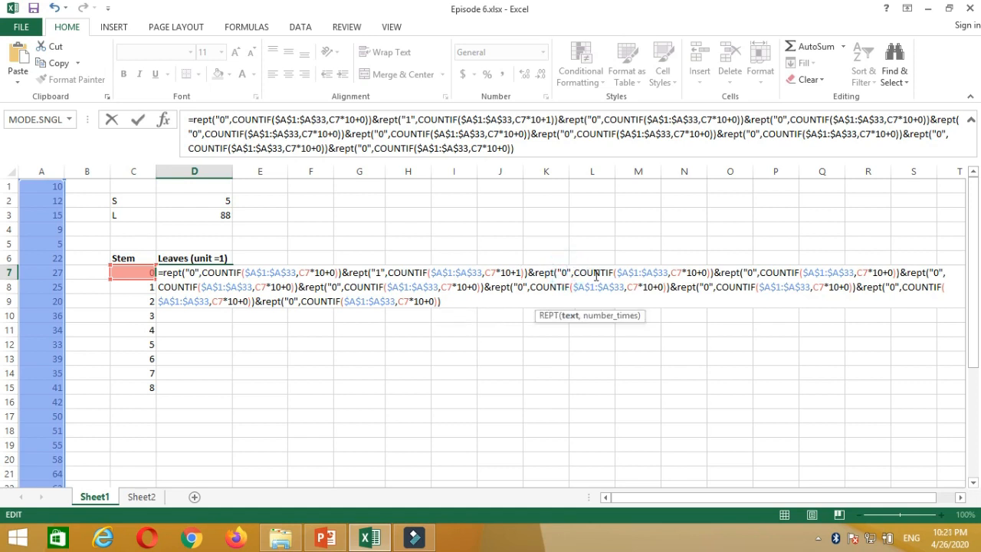
key(BackSpace)
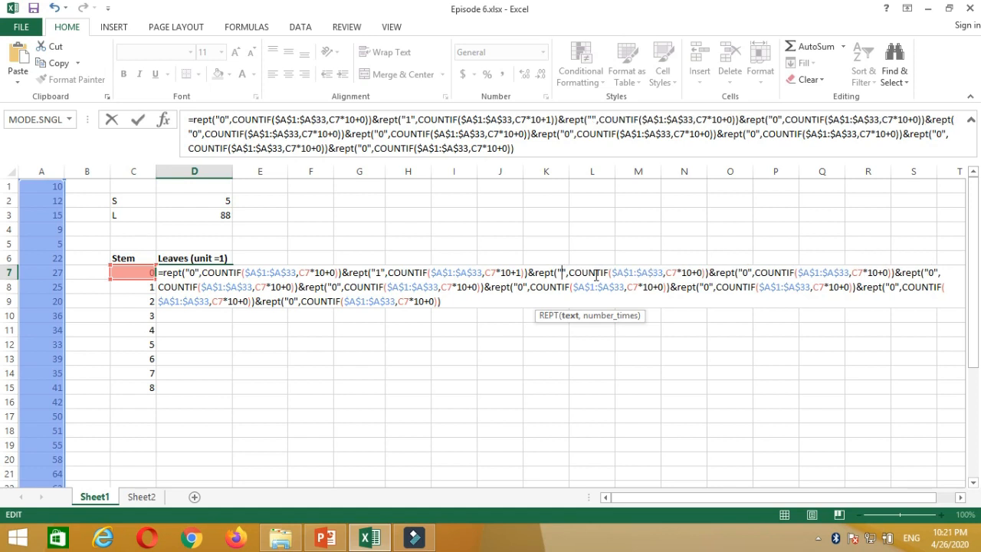
text(2)
click(706, 272)
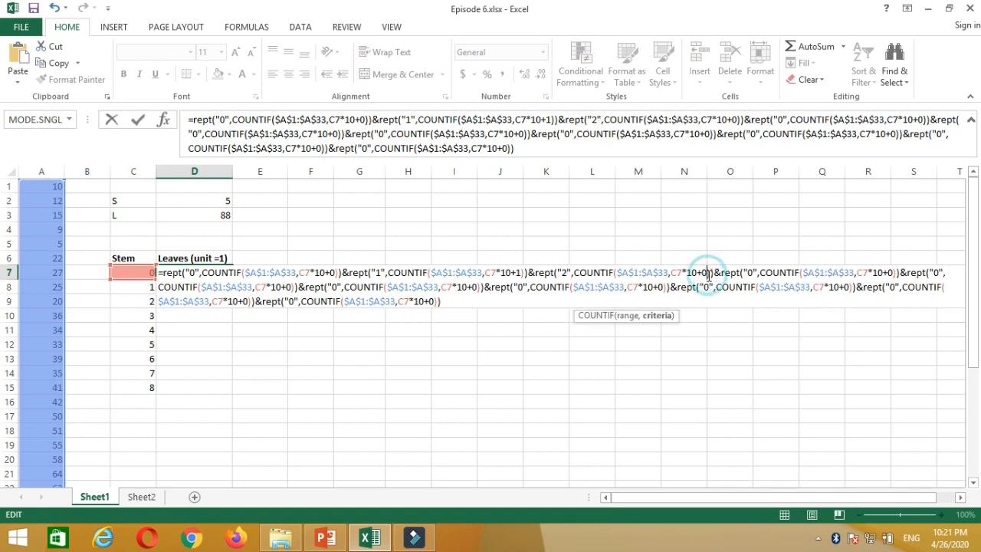
key(BackSpace)
text(2)
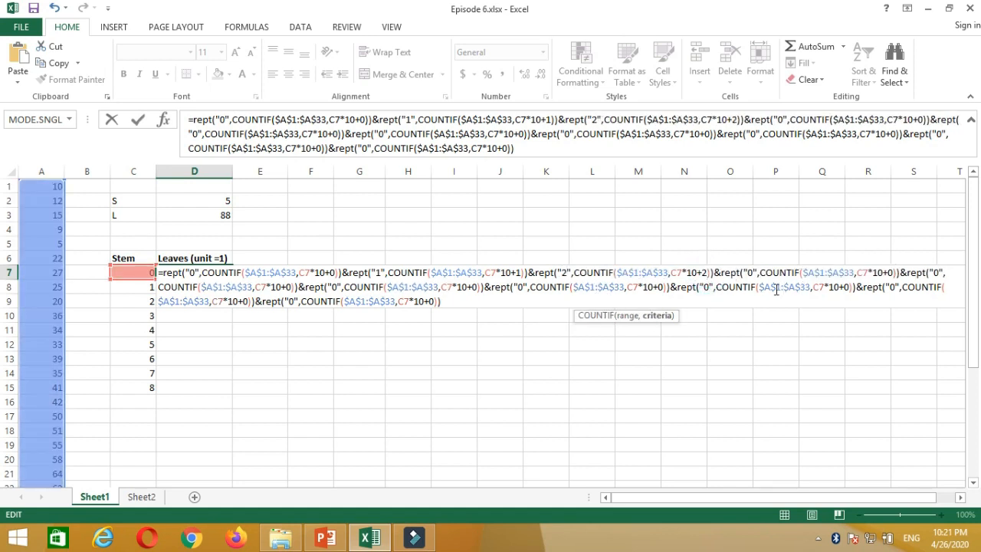
In the fourth REPT term of the D7 formula, set the text to "3" and the COUNTIF criteria to C7*10+3.
click(752, 273)
key(BackSpace)
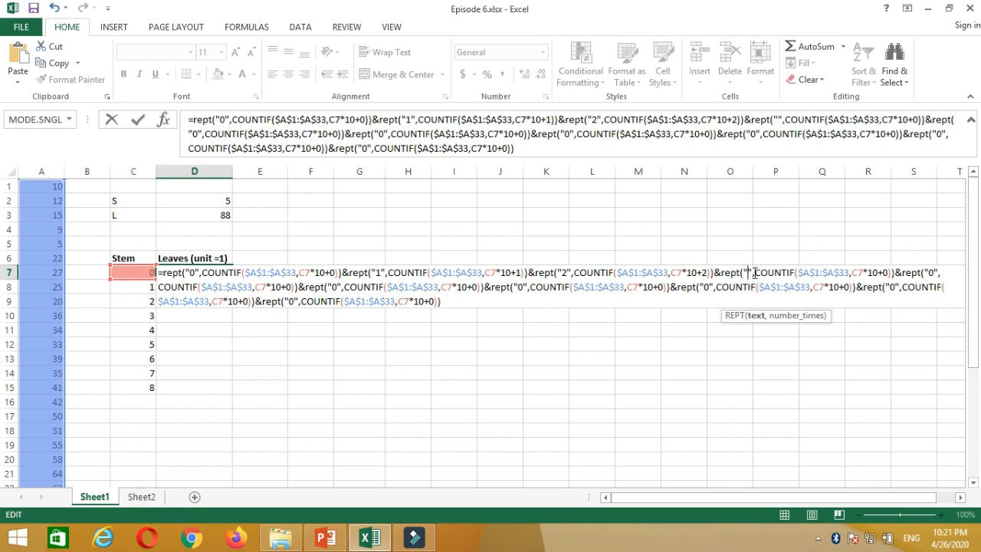
text(3)
click(891, 272)
key(BackSpace)
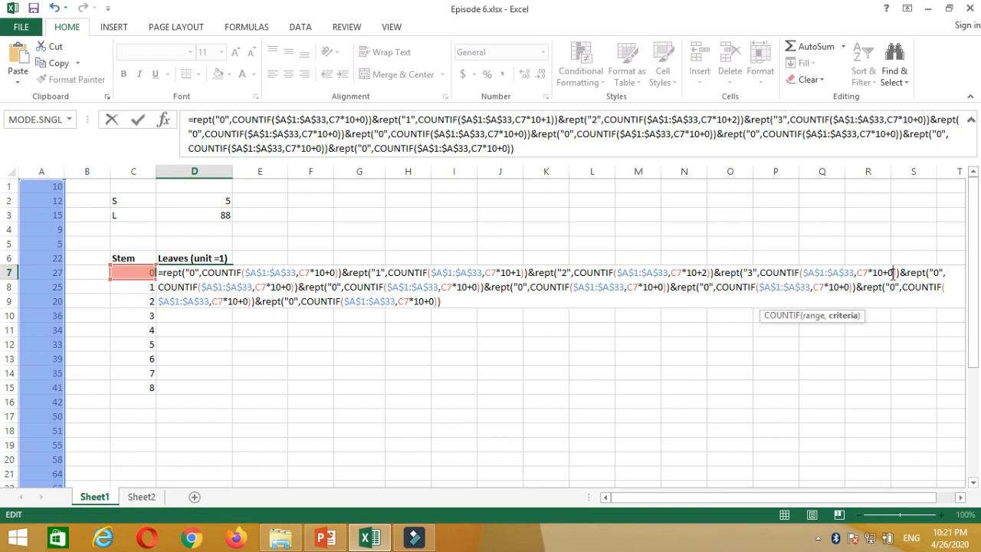
text(3)
In the fifth REPT term of the D7 formula, set the text to "4" and the COUNTIF criteria to C7*10+4.
click(939, 273)
key(BackSpace)
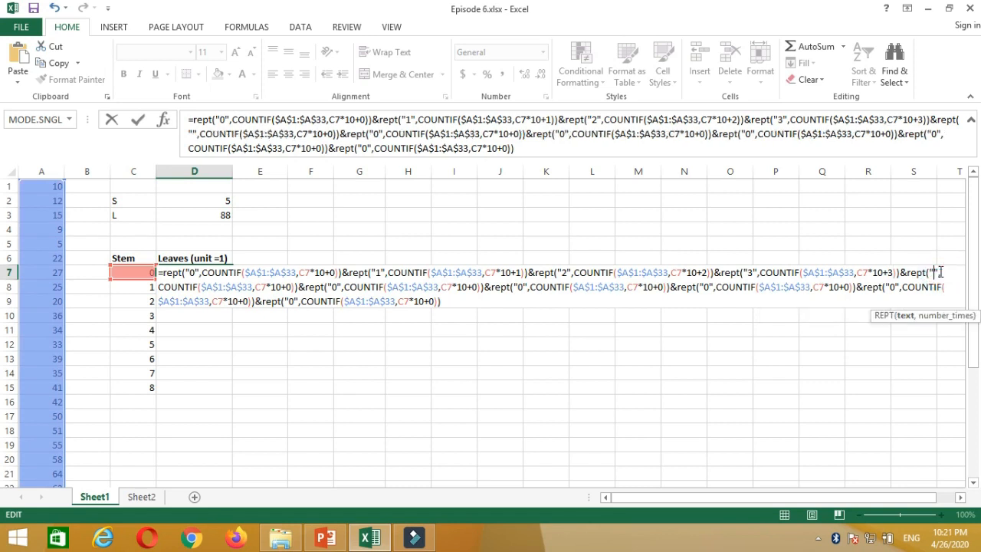
text(4)
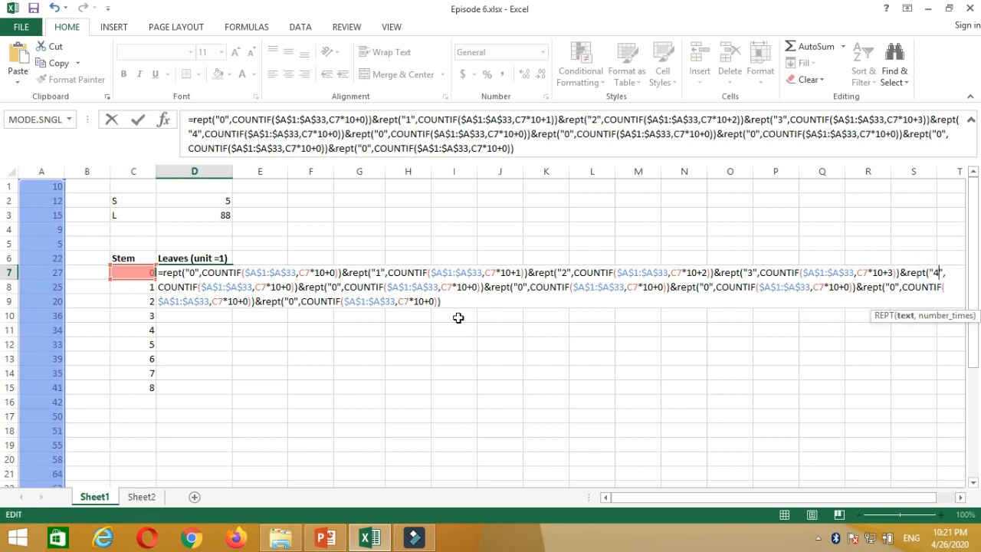
click(291, 287)
key(BackSpace)
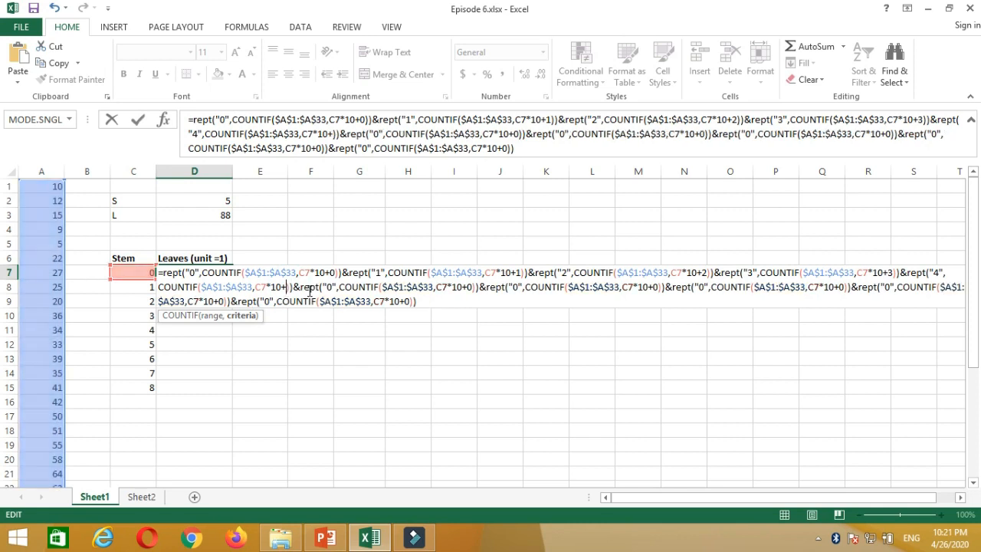
text(4)
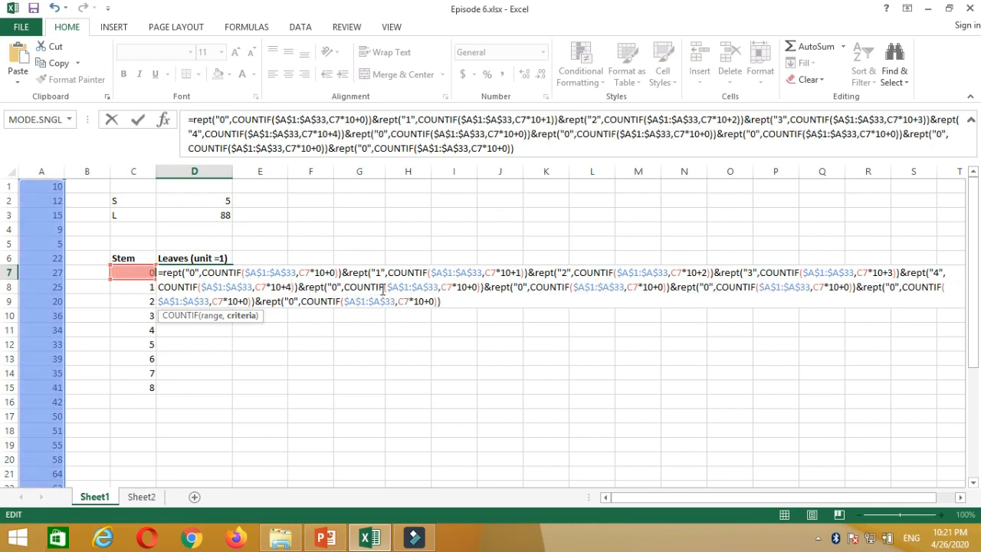
In the sixth REPT term of the D7 formula, set the text to "5" and the COUNTIF criteria to C7*10+5.
click(338, 286)
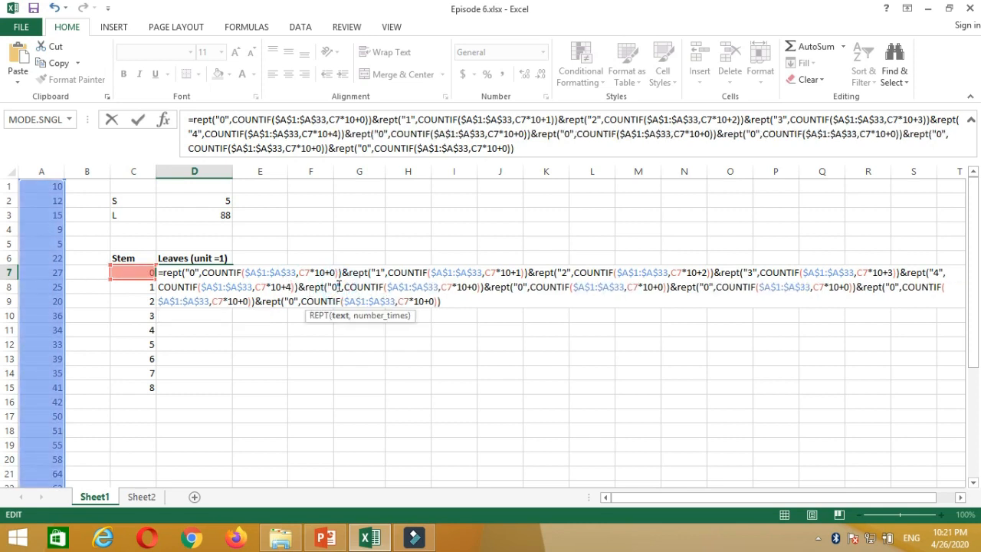
key(BackSpace)
text(5)
click(474, 286)
click(474, 287)
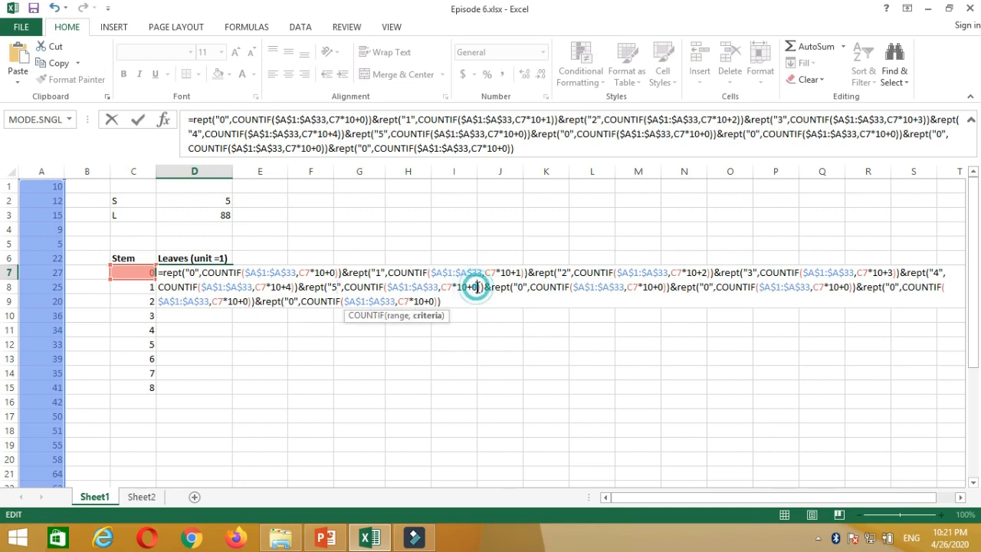
key(BackSpace)
text(5)
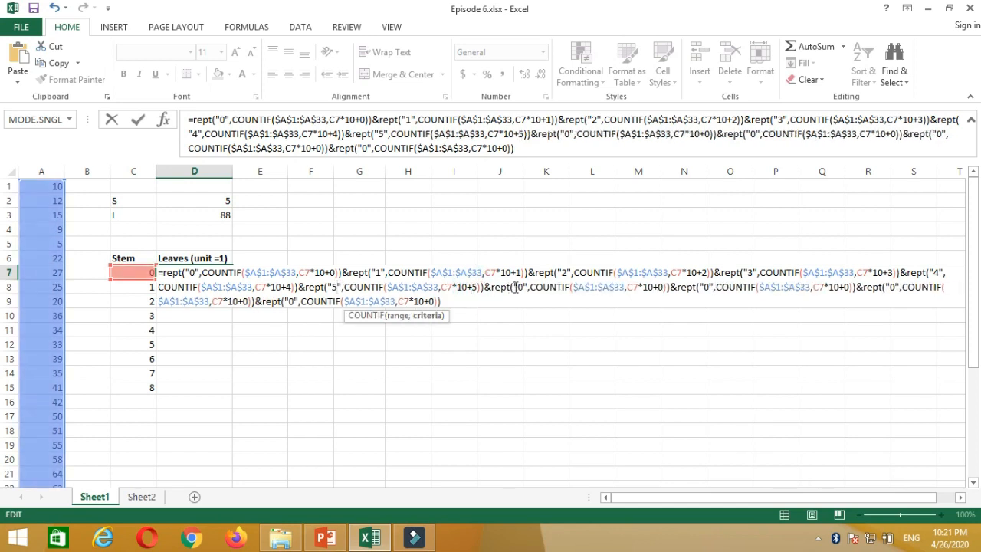
In the seventh REPT term of the D7 formula, set the text to "6" and the COUNTIF criteria to C7*10+6.
click(523, 286)
key(BackSpace)
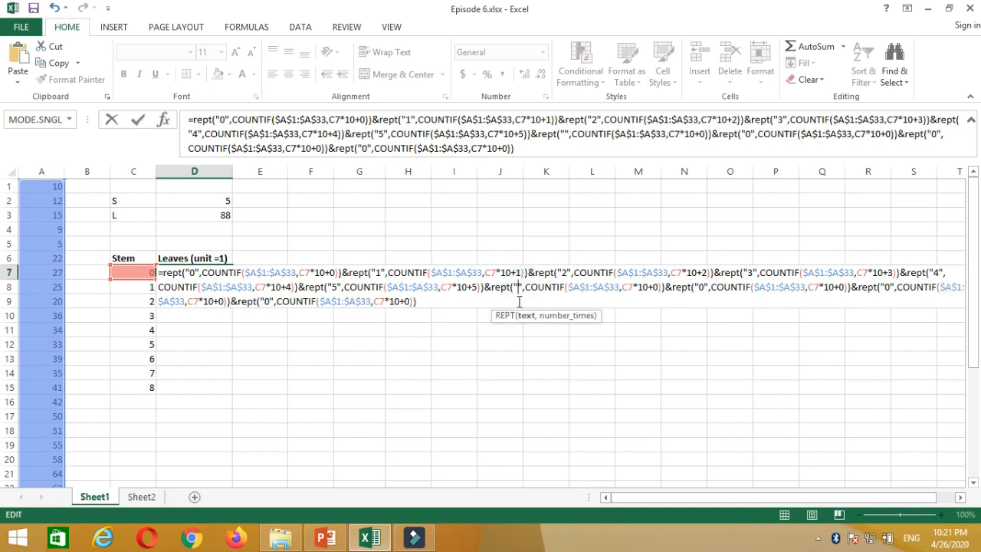
text(6)
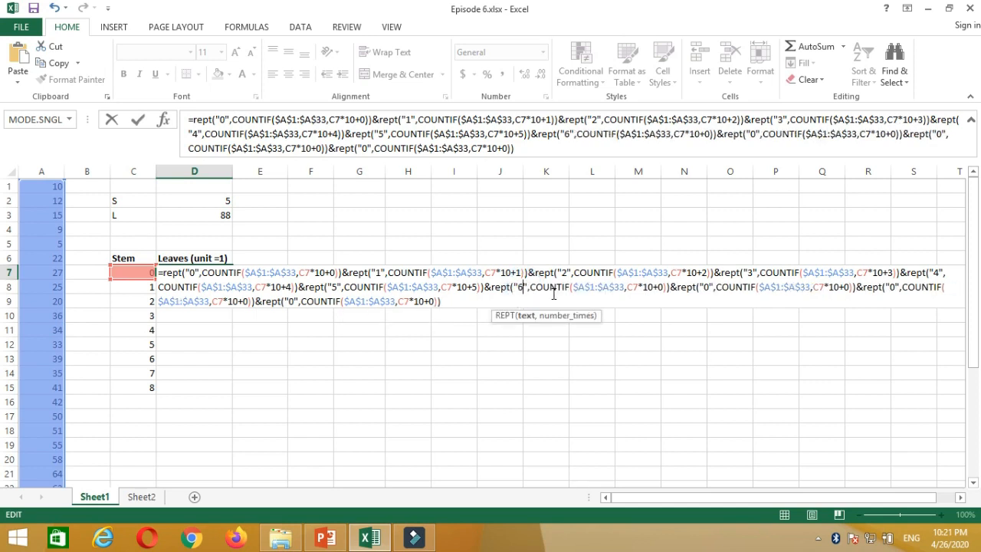
click(663, 287)
key(BackSpace)
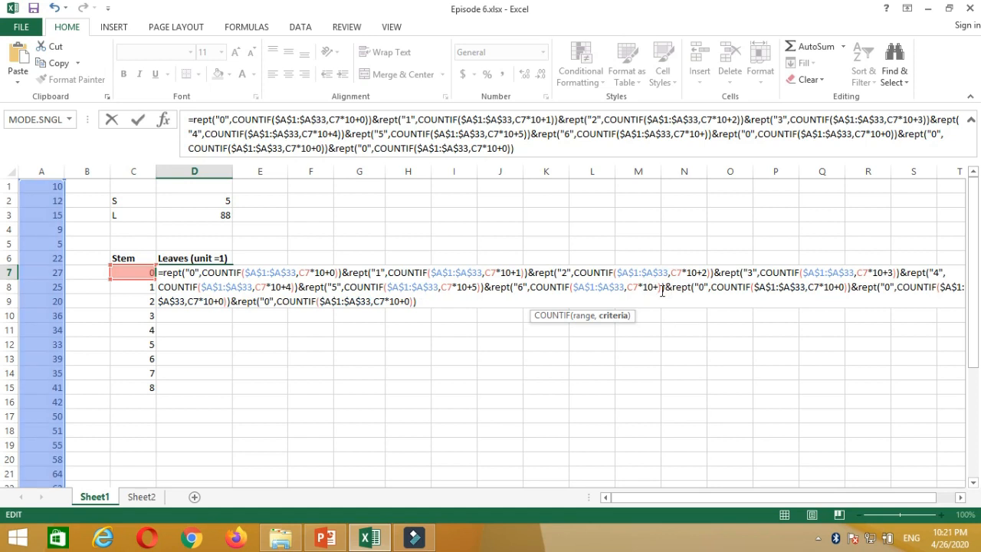
text(6)
In the eighth REPT term of the D7 formula, set the text to "7" and the COUNTIF criteria to C7*10+7.
click(709, 283)
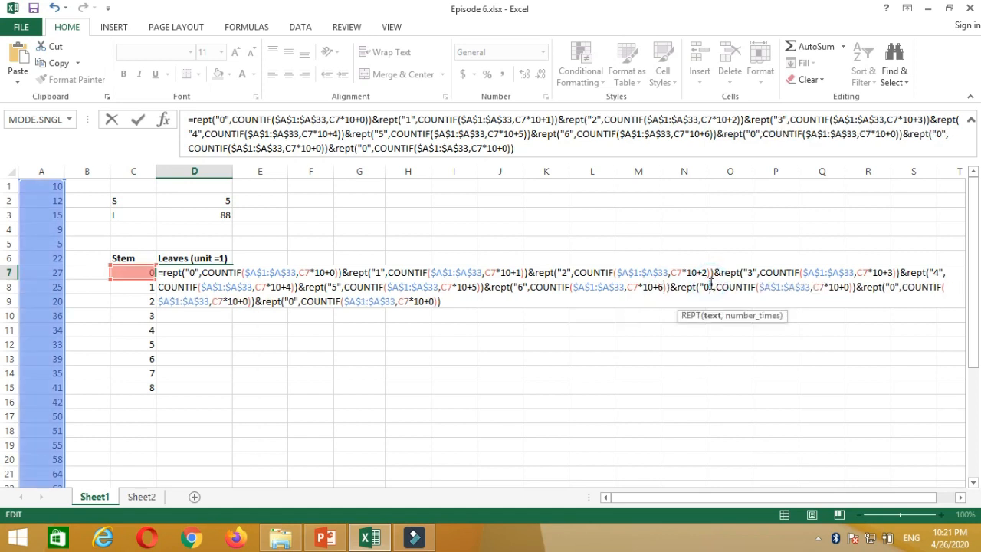
key(BackSpace)
text(7)
click(845, 287)
click(849, 288)
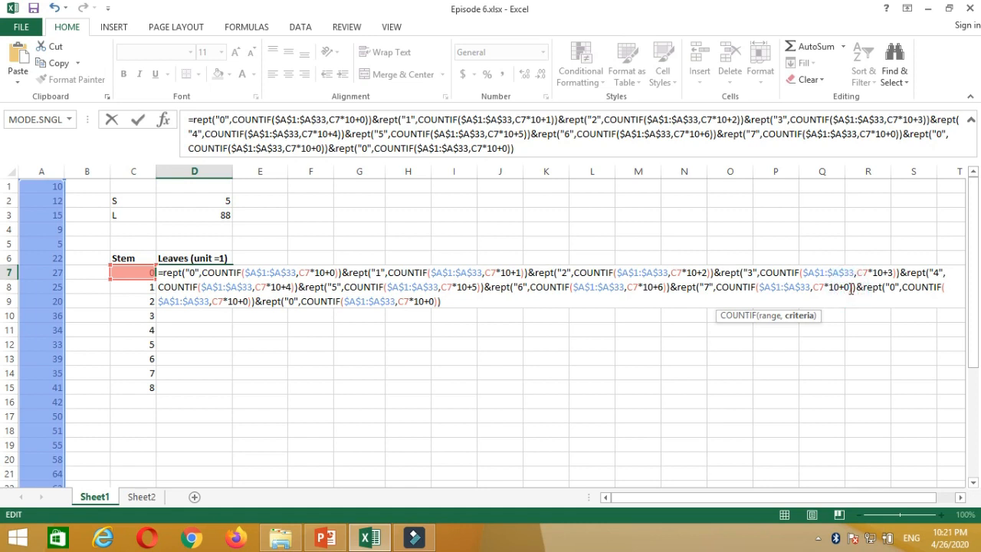
key(BackSpace)
text(7)
In the ninth REPT term of the D7 formula, set the text to "8" and the COUNTIF criteria to C7*10+8.
click(893, 287)
key(BackSpace)
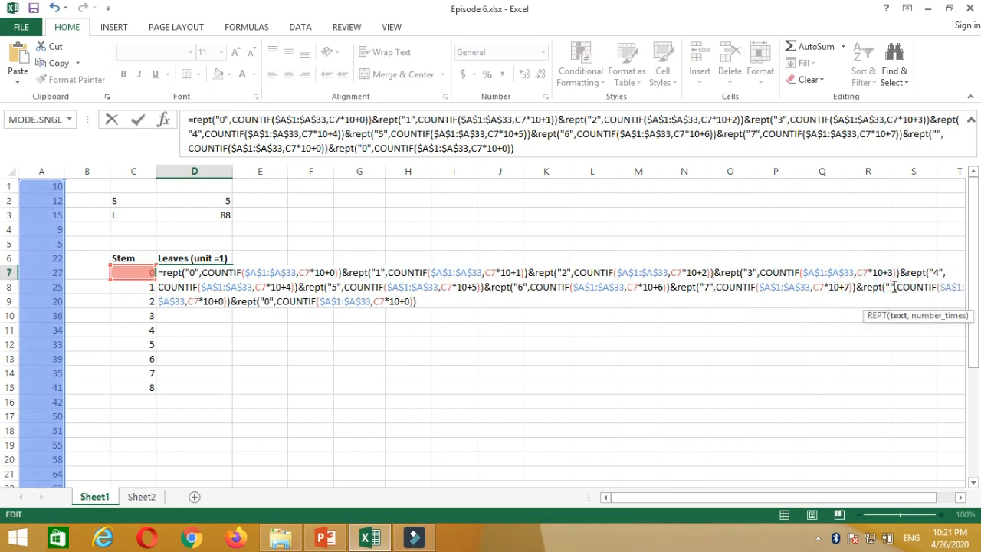
text(8)
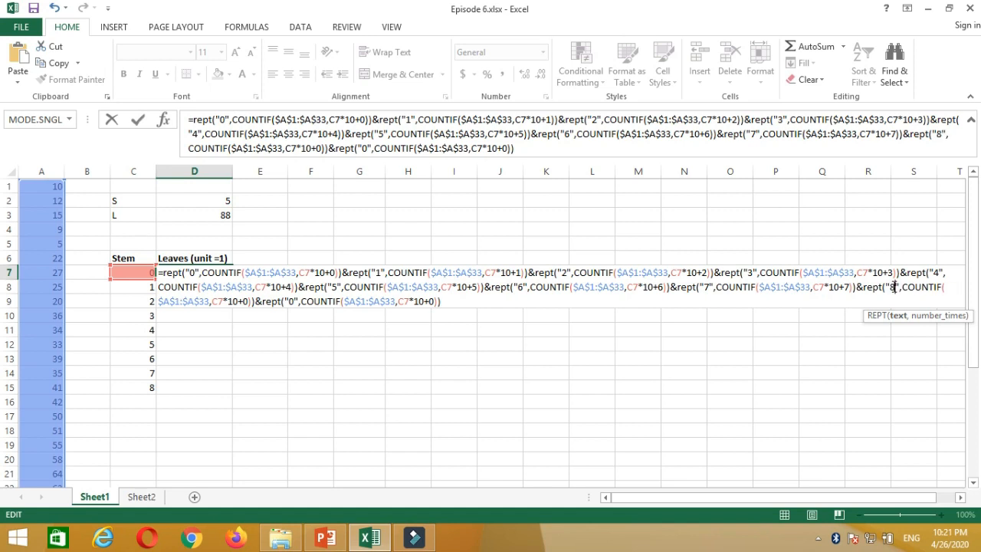
click(249, 302)
key(BackSpace)
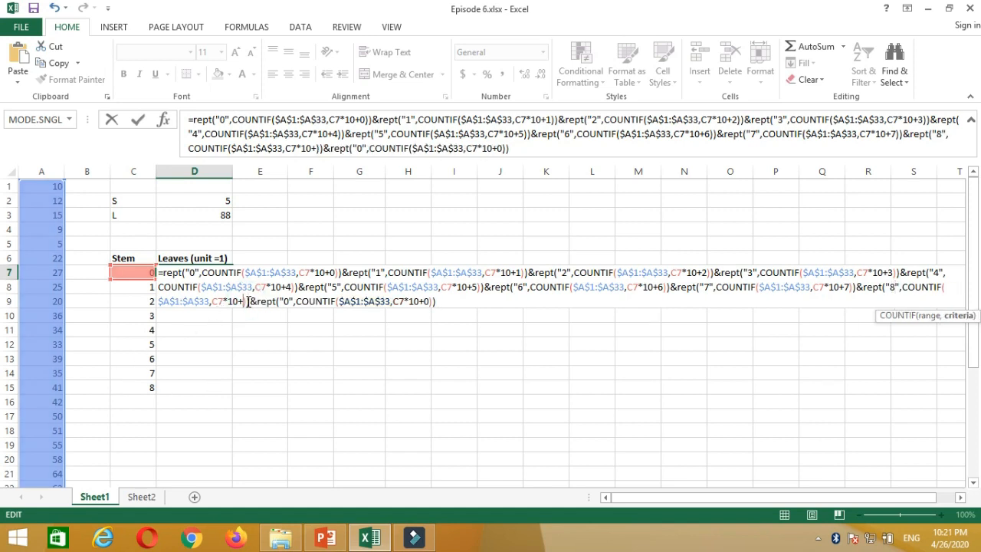
text(8)
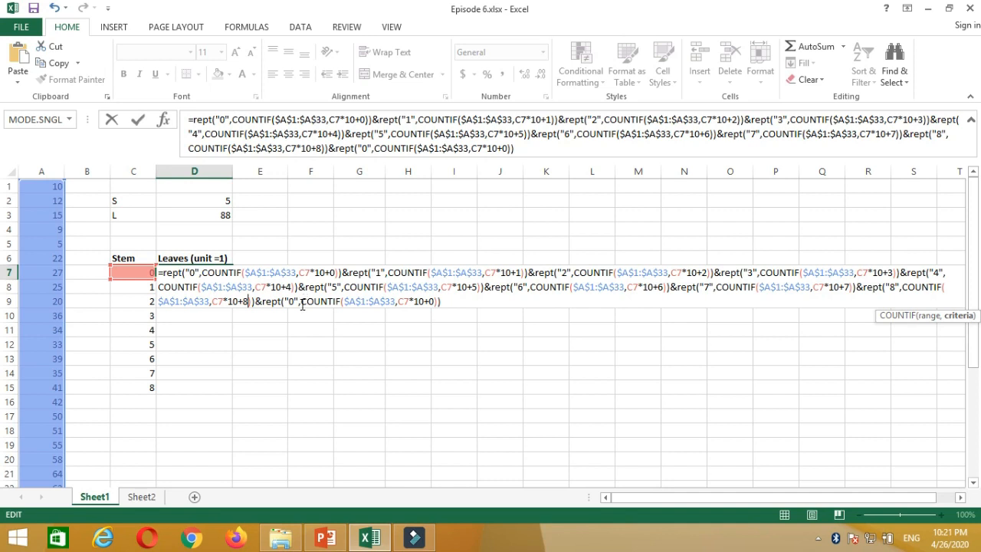
Set the last REPT term's text to "9" and its COUNTIF criteria to C7*10+9, and commit the D7 formula.
click(296, 301)
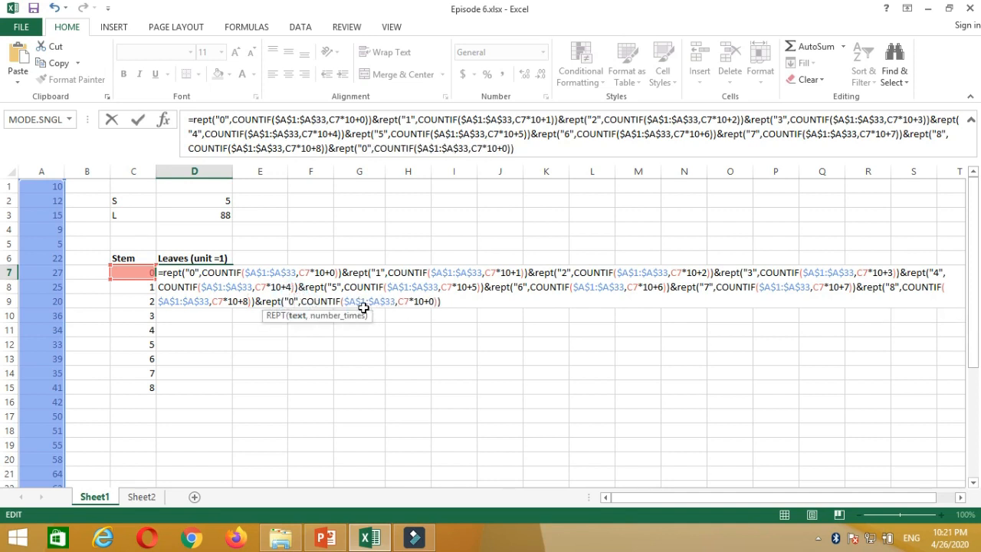
key(BackSpace)
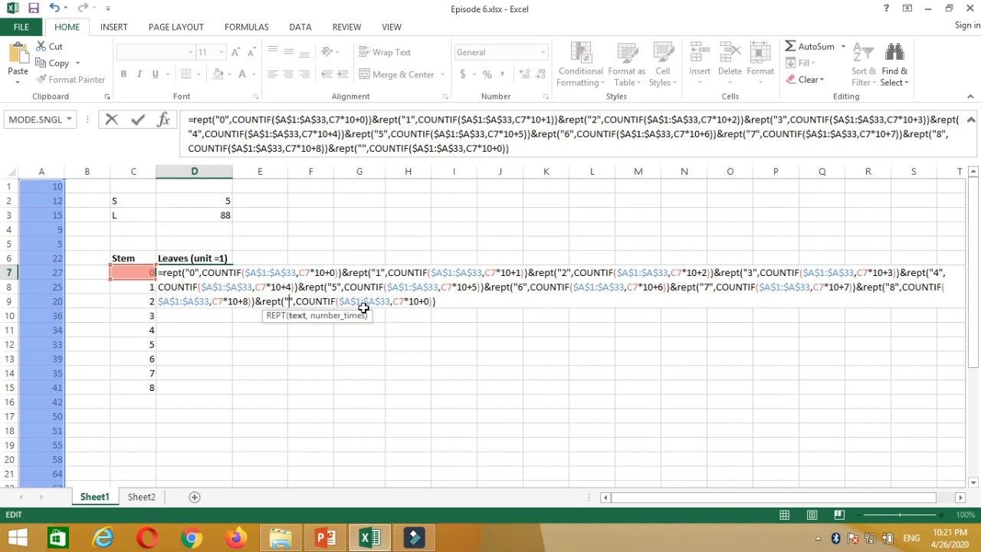
text(9)
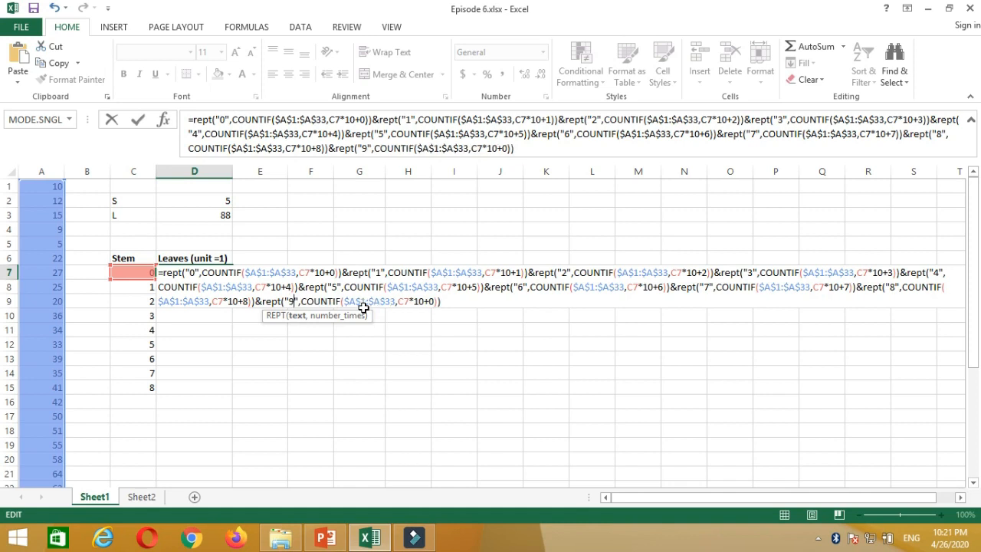
click(433, 301)
key(BackSpace)
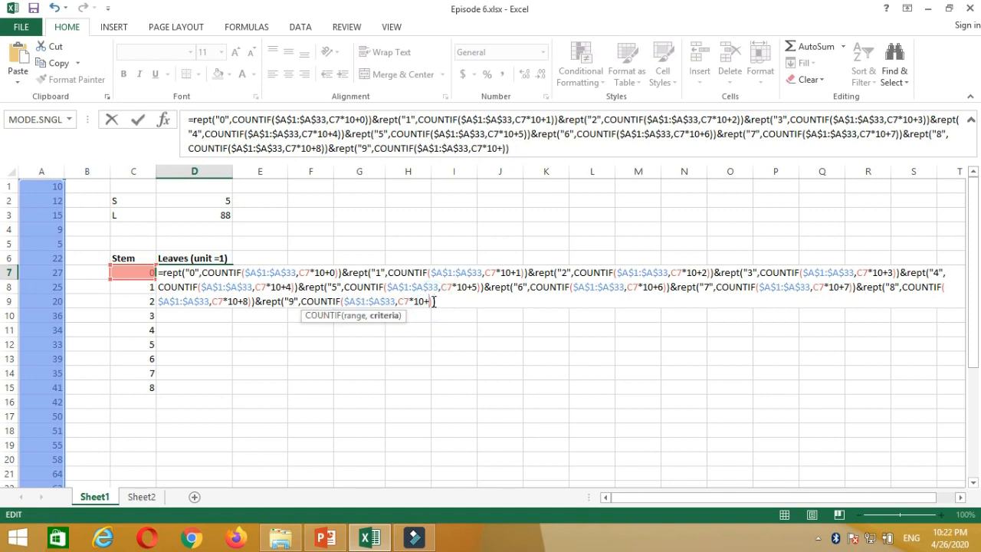
text(9)
key(Return)
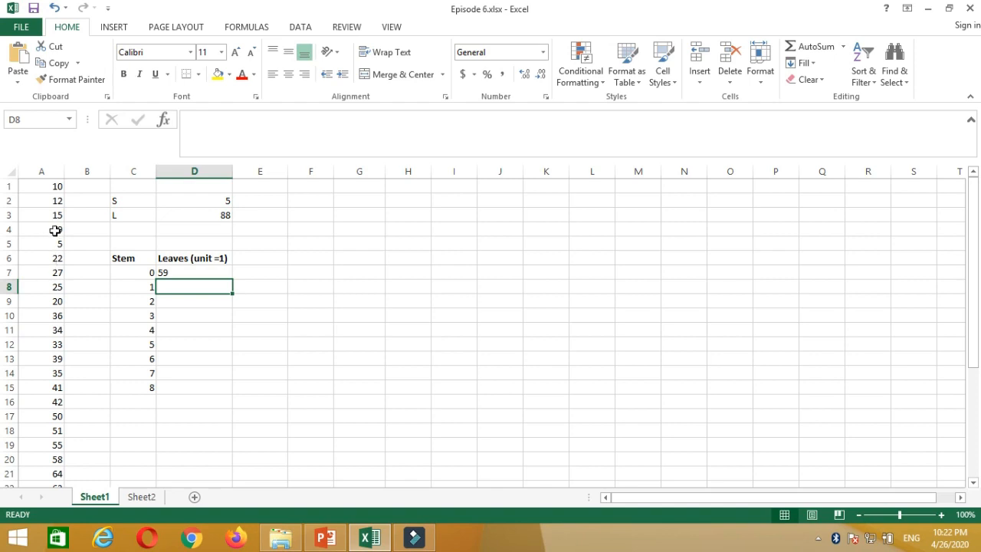
Fill the leaves formula from D7 down through D15 for all the stems.
click(206, 273)
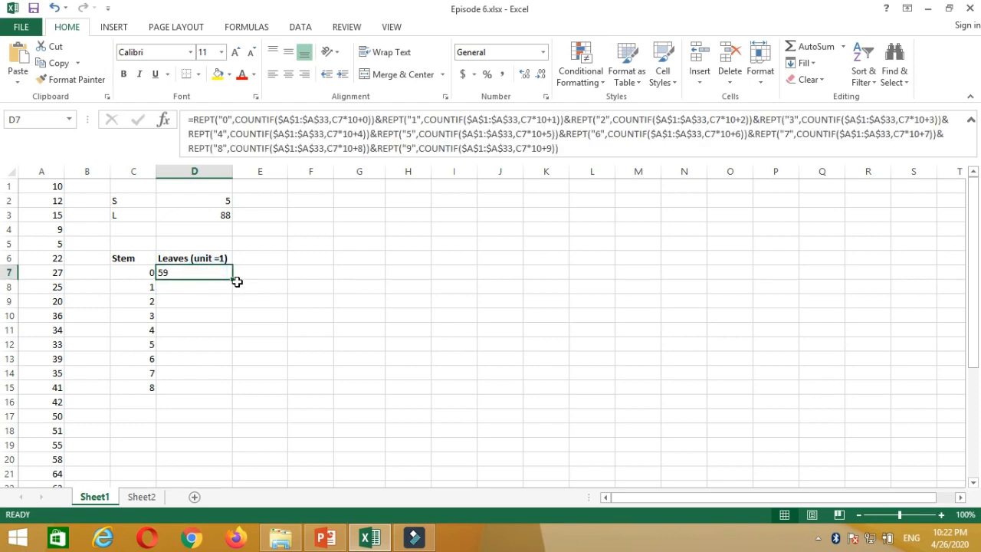
drag(231, 279, 232, 388)
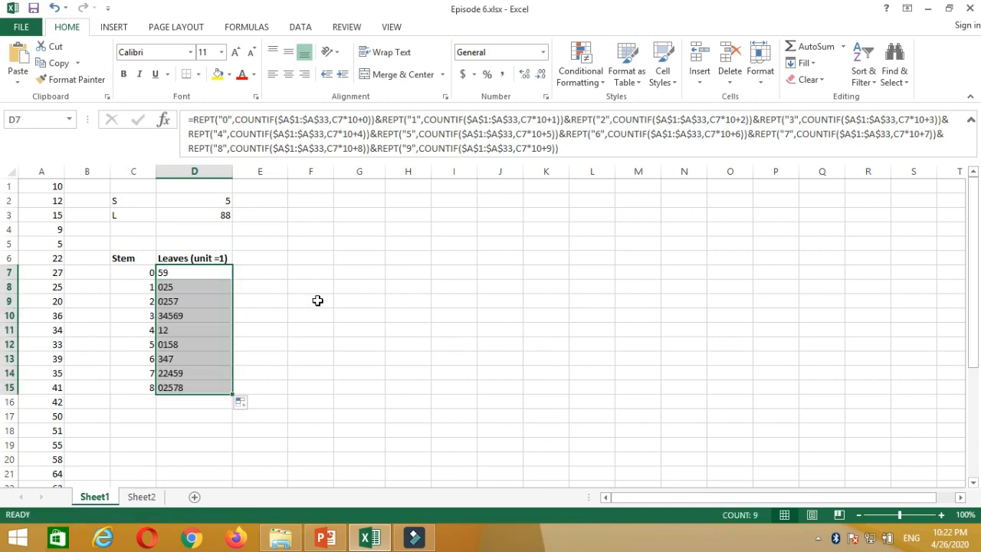
click(260, 258)
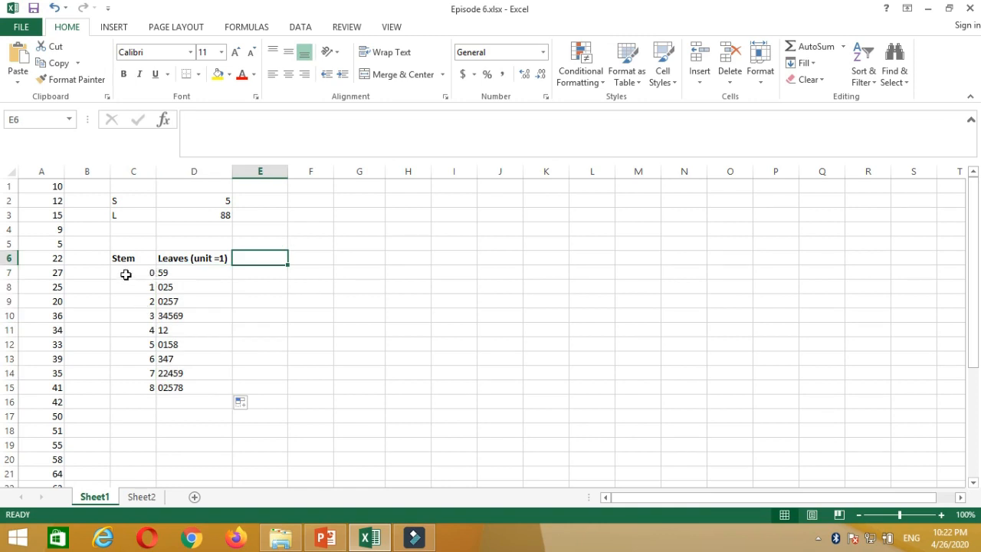
click(359, 263)
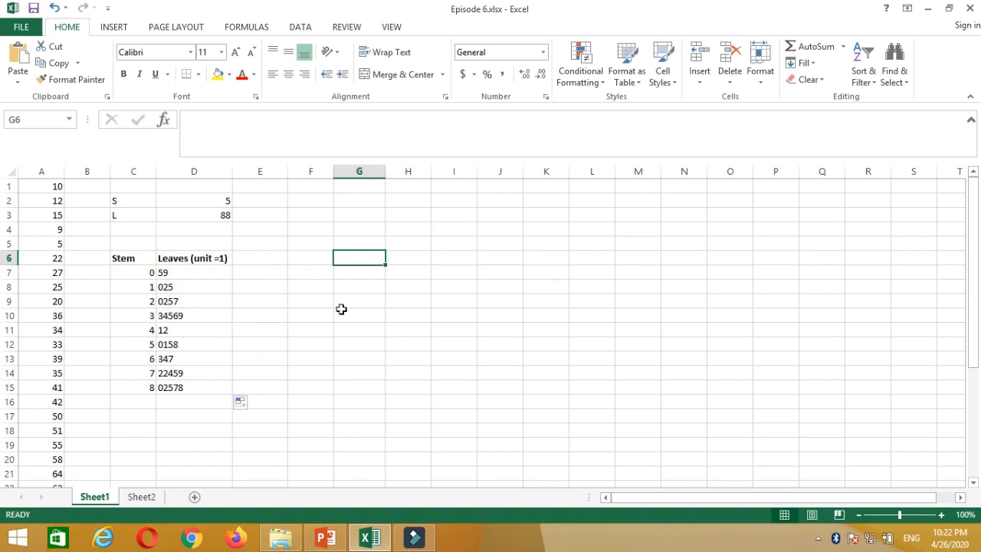
Enter the label "Legend (key)" in C17 and autofit the width of column C to it.
click(134, 420)
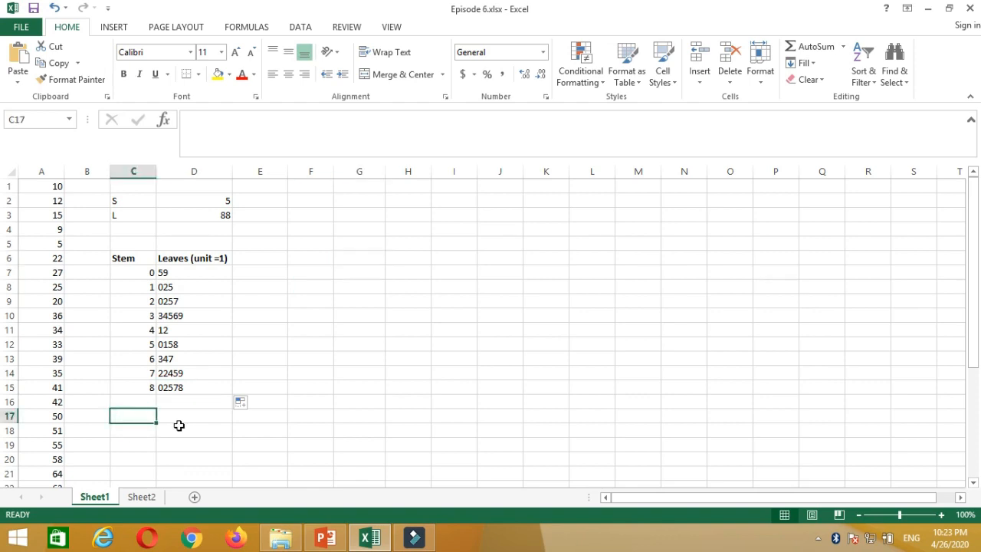
text(Legend)
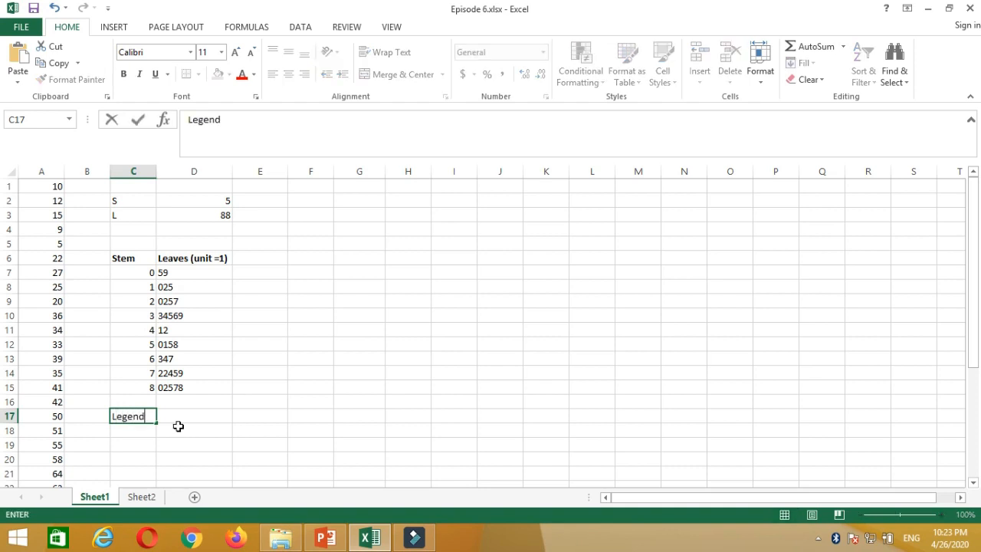
text( (key))
click(156, 171)
double_click(156, 172)
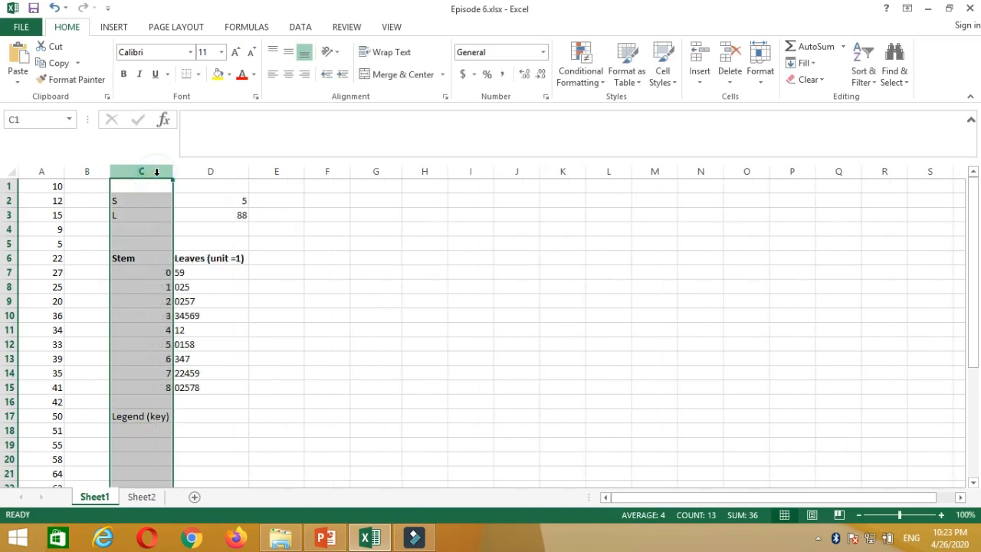
click(198, 414)
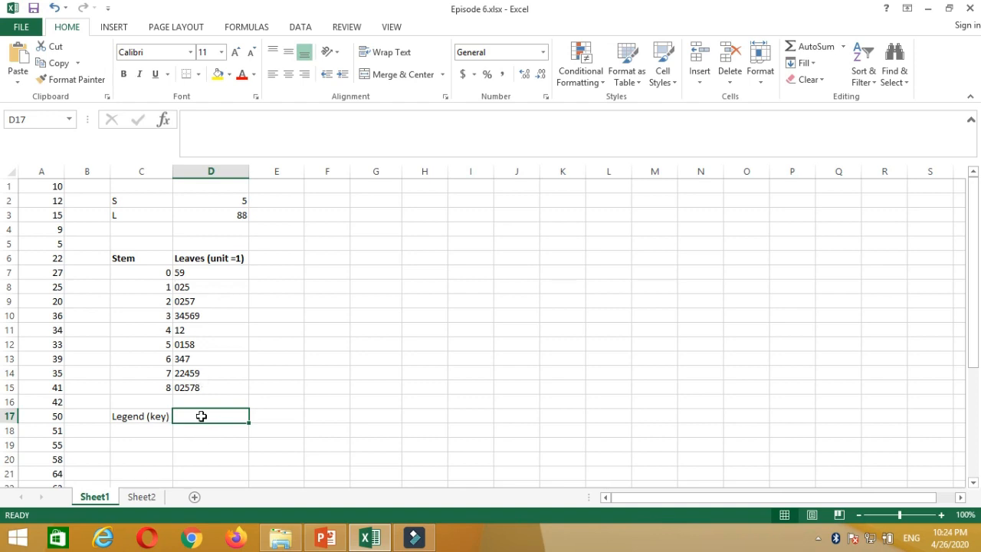
Enter the key example "0 5 = 05 * 1 = 5" in D17 beside the legend label.
text(0)
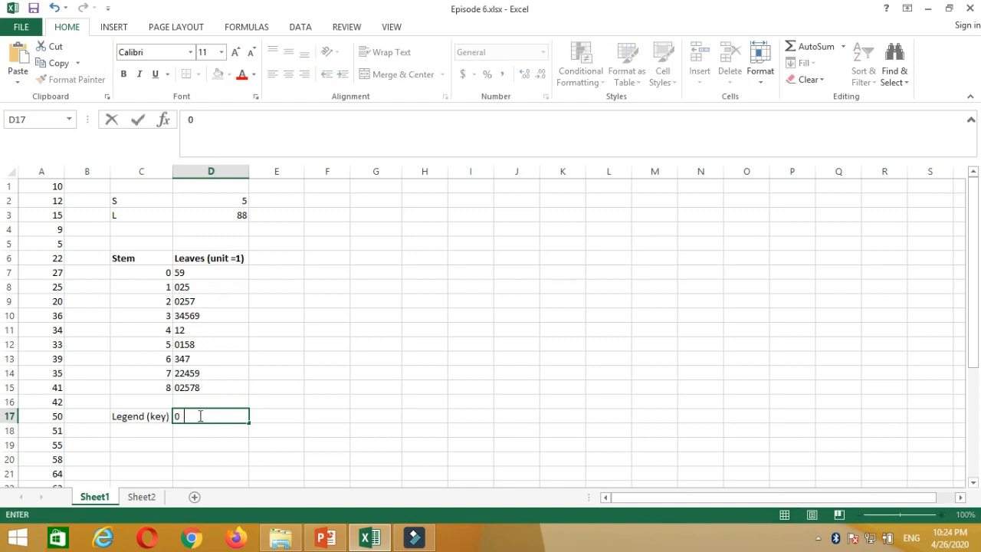
text(  5 =)
text(05 * 1 =)
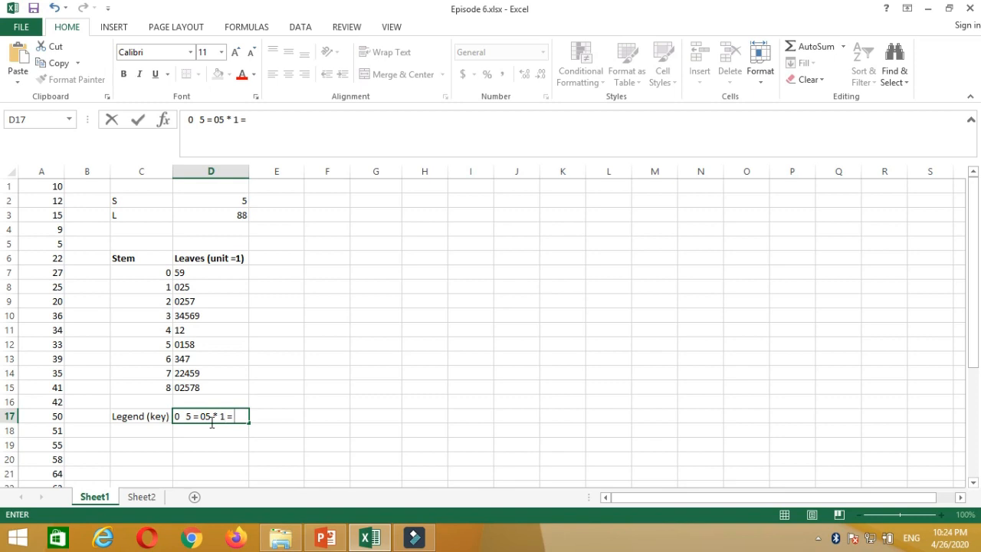
text( 5)
click(167, 289)
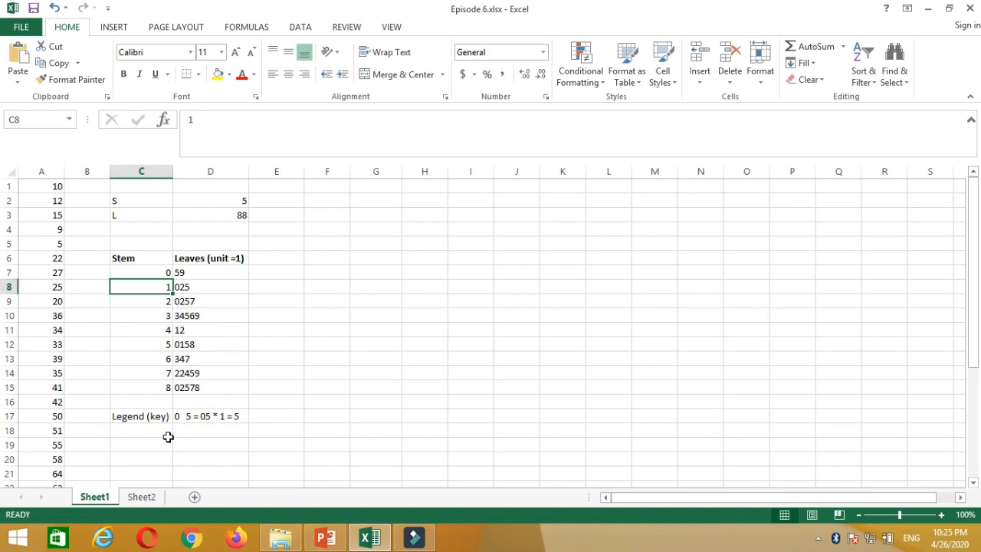
Insert a vertical bar "|" between the 0 and the first 5 in the D17 key text.
click(182, 417)
double_click(184, 422)
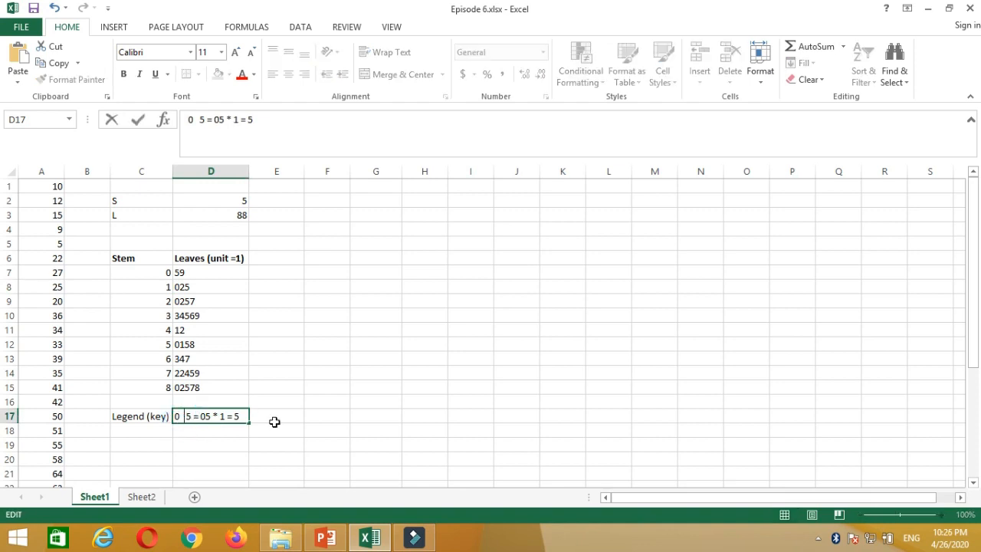
text(|)
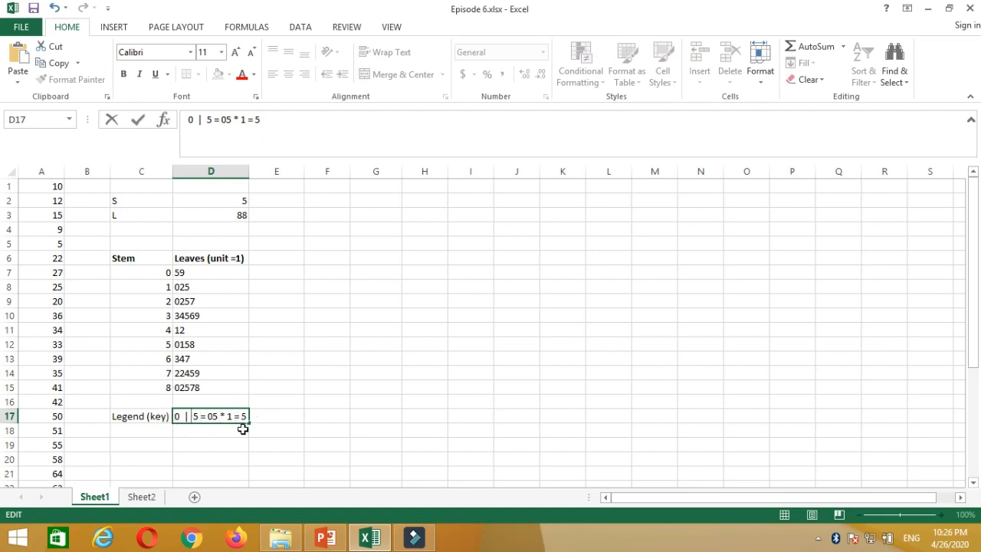
click(138, 432)
click(276, 358)
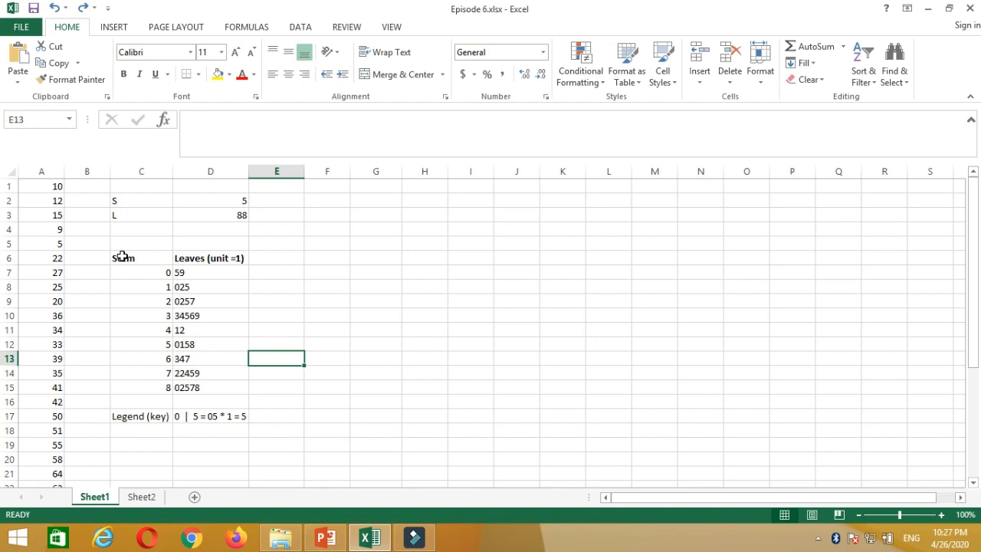
Centre the contents of the stem-and-leaf table and its legend, C6:D17, horizontally.
drag(123, 257, 225, 415)
click(288, 73)
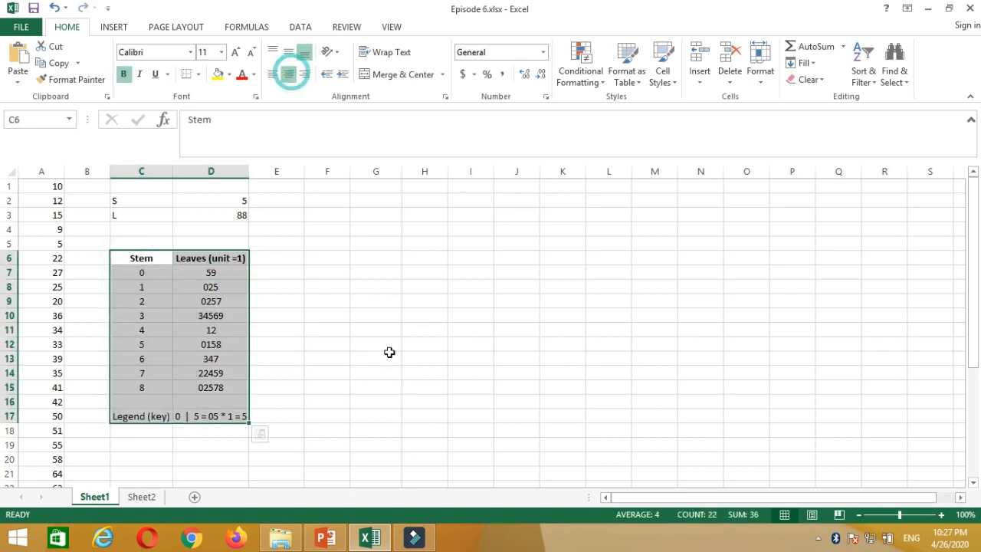
click(320, 298)
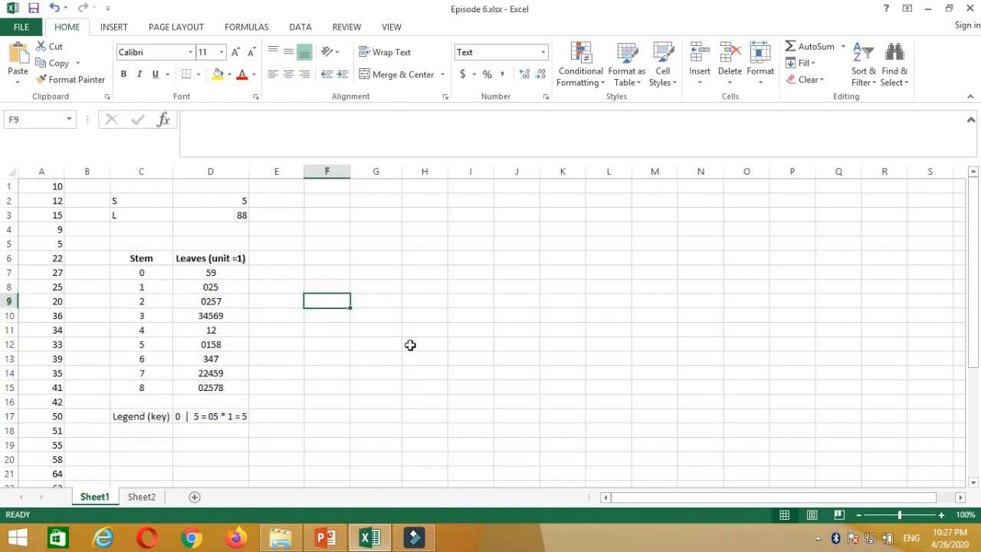
Enter the frequency table headers "Class" in F6 and "Freq" in G6.
key(Up)
key(Up)
key(Up)
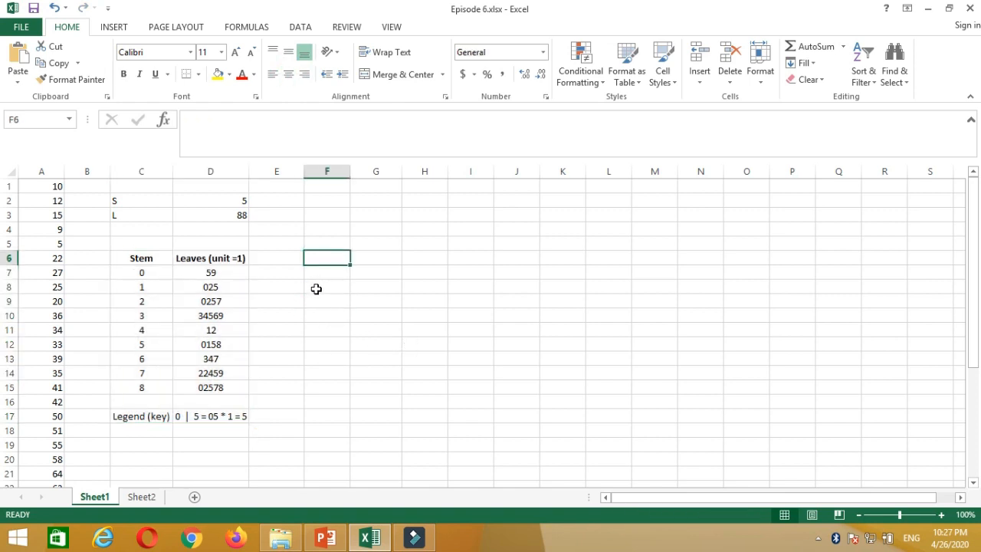
text(Class)
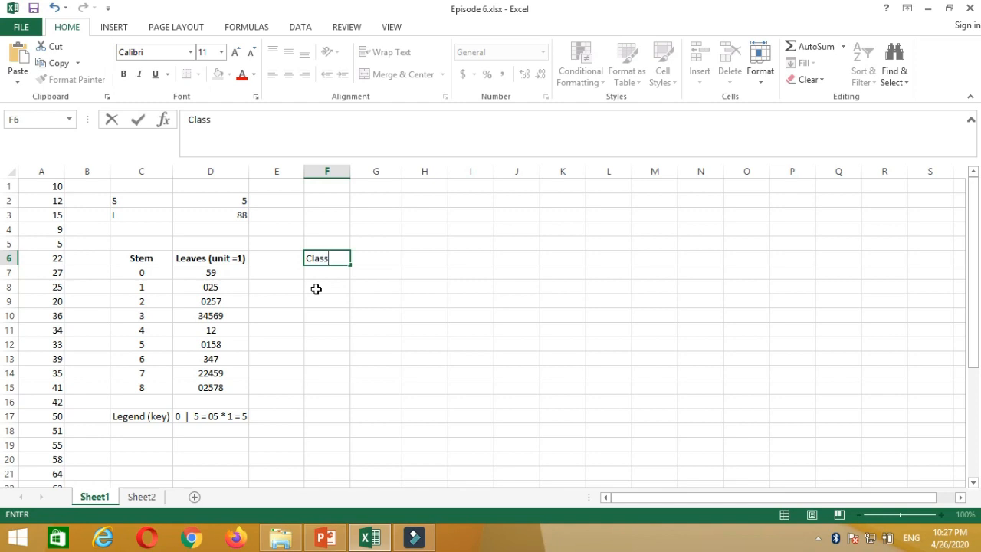
key(Tab)
text(Freq)
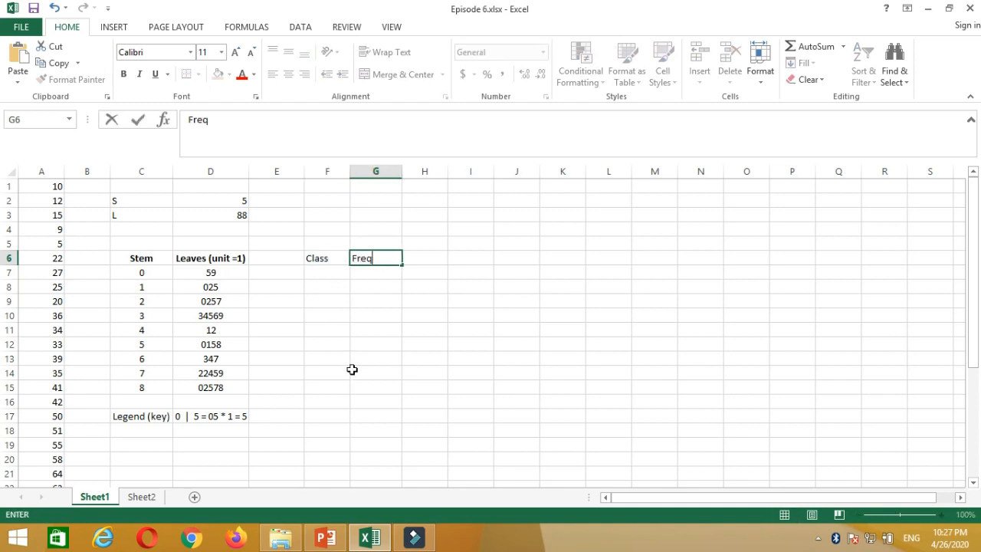
click(325, 273)
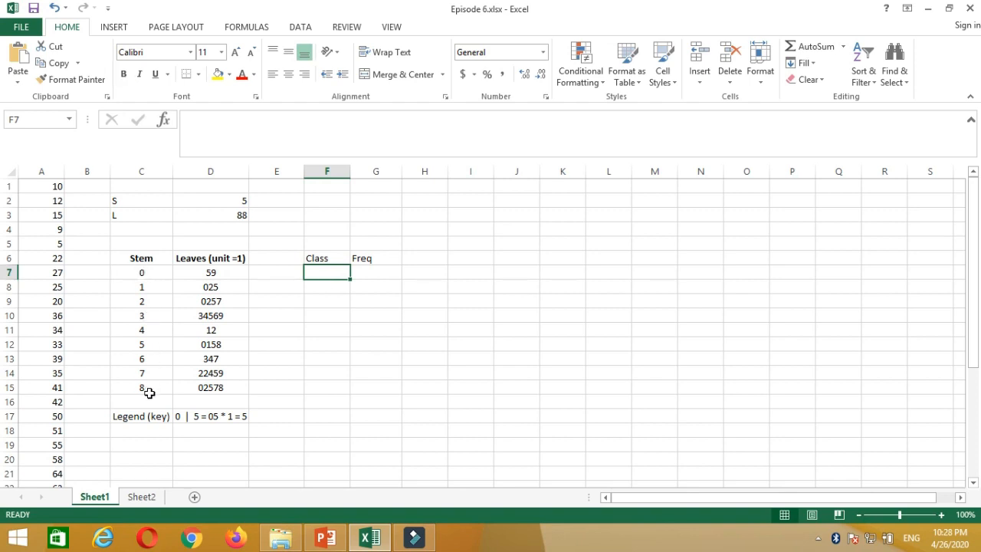
Enter the first class interval, 0-10, in F7 to match stem 0.
click(141, 272)
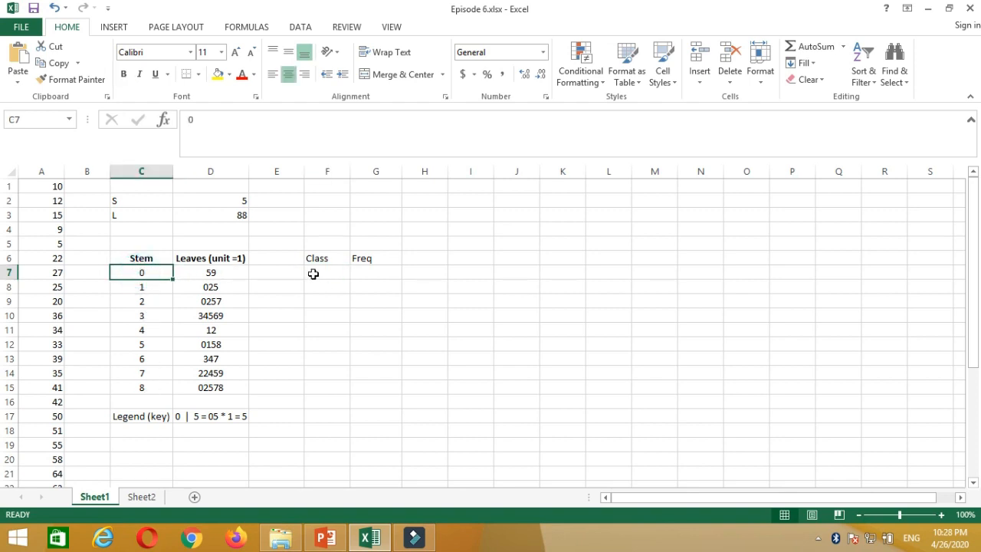
click(312, 272)
text(0-10)
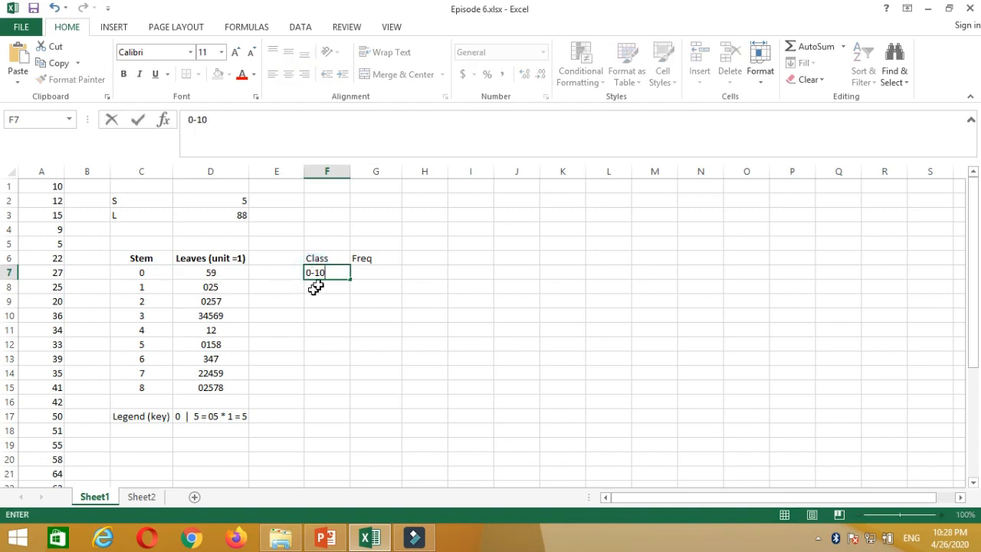
click(319, 285)
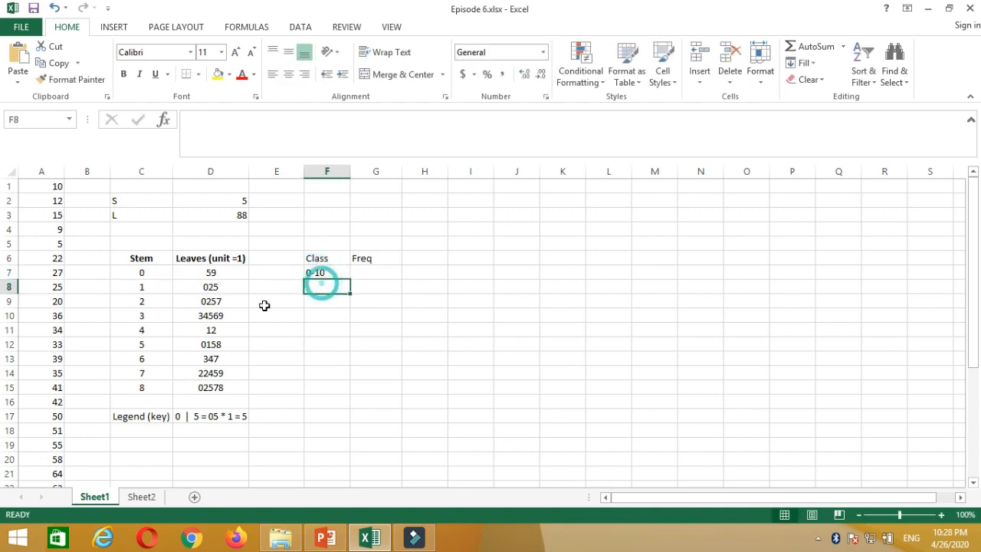
Enter the class interval 10-20 in F8 as text, applying the Text number format to the cell.
text(10-20)
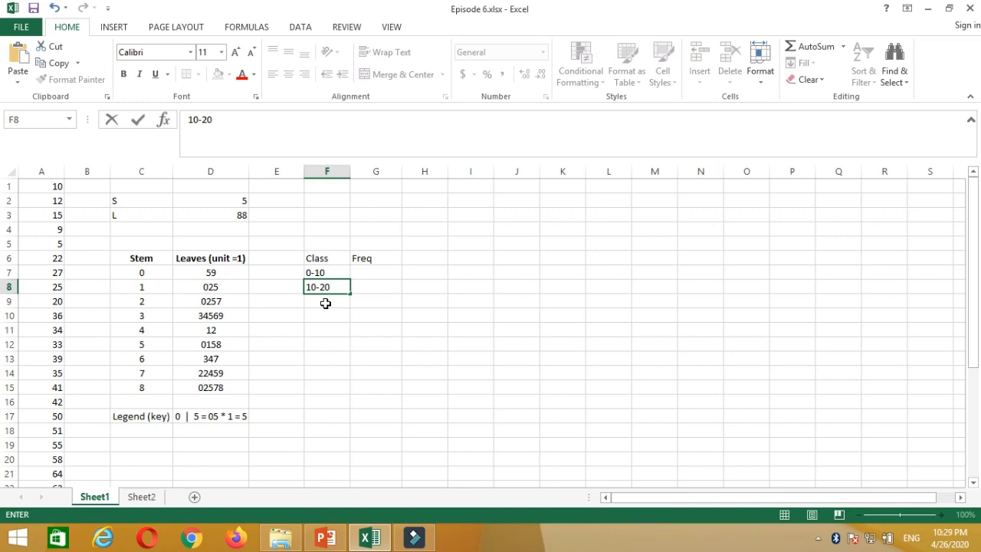
click(325, 303)
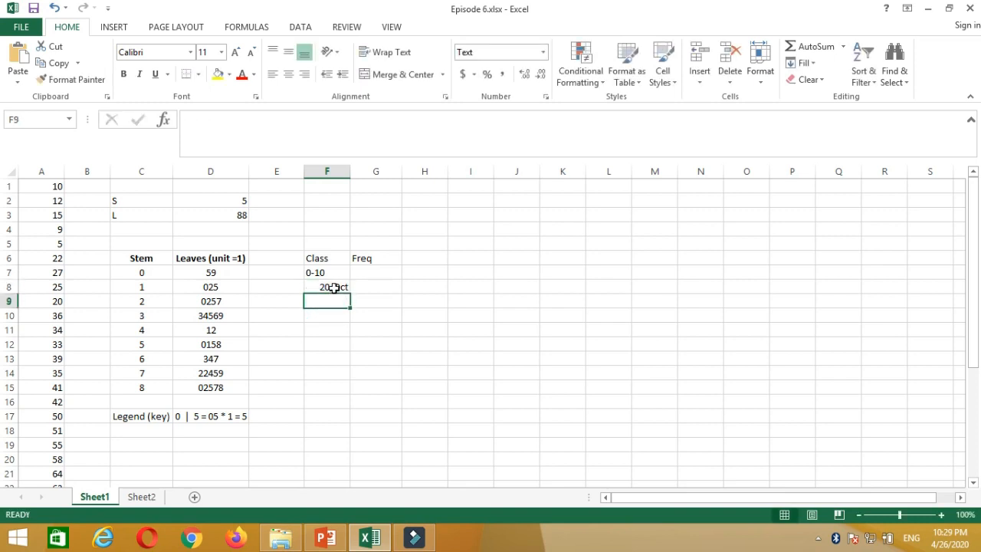
click(334, 287)
right_click(335, 289)
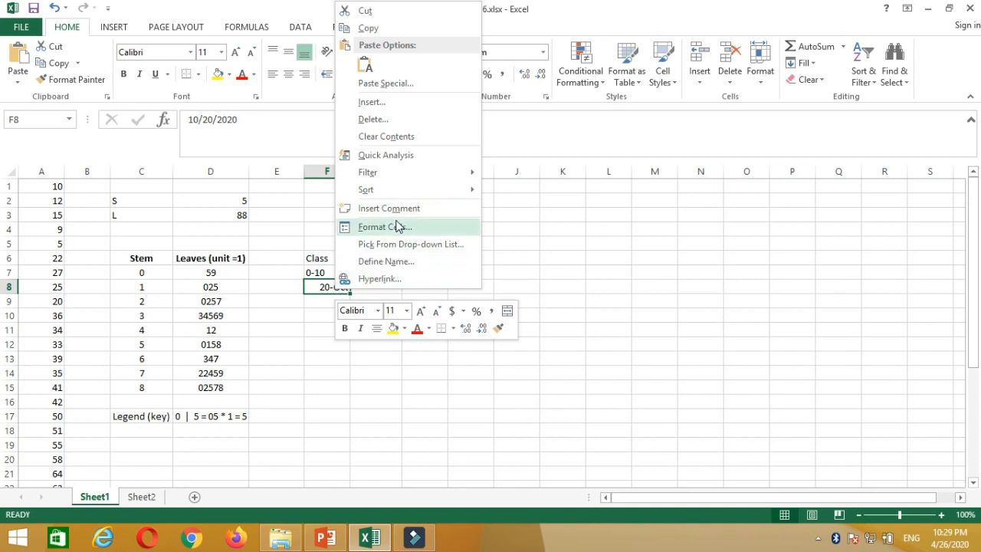
click(396, 227)
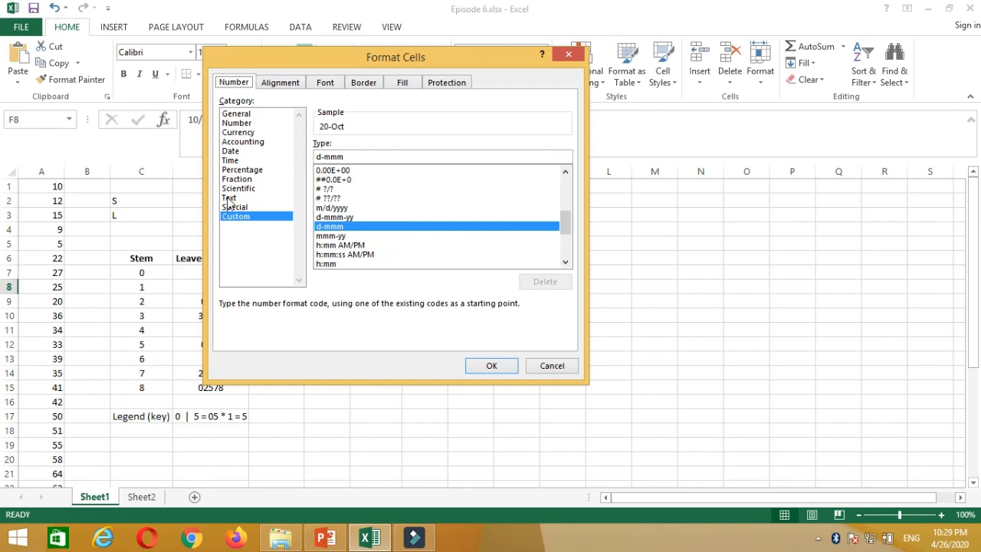
click(229, 198)
click(491, 366)
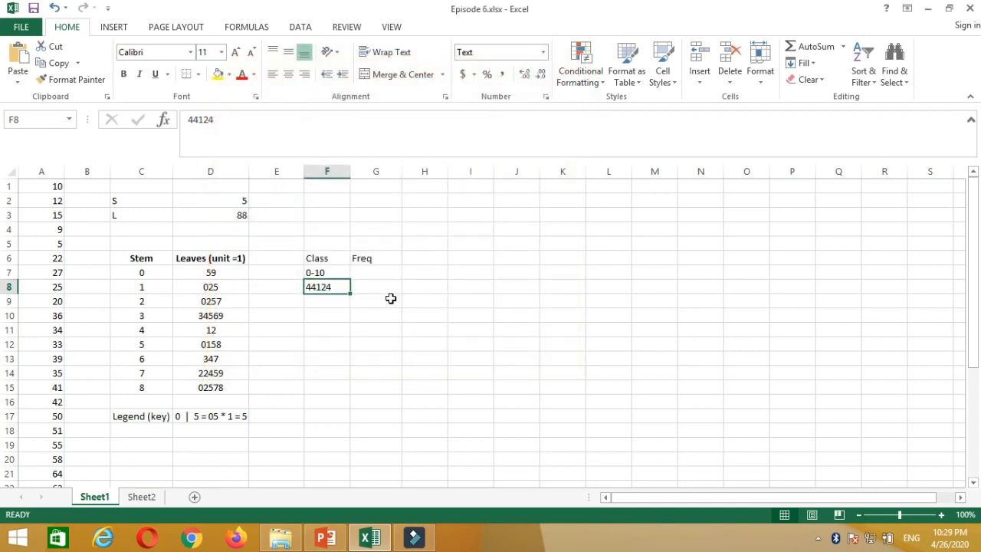
text(10-20)
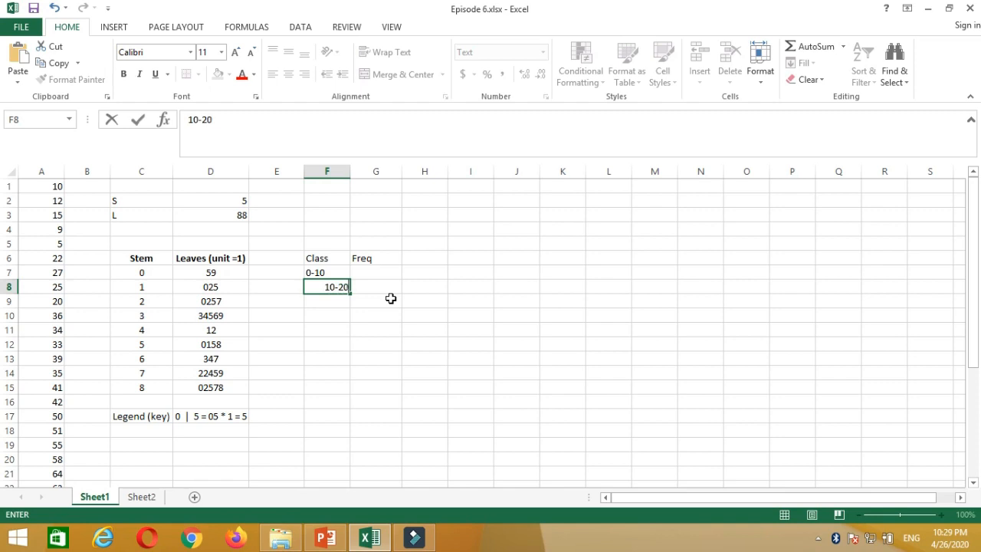
key(Return)
Enter the class intervals 20-30, 30-40 and 40-50 in F9 through F11.
text(2)
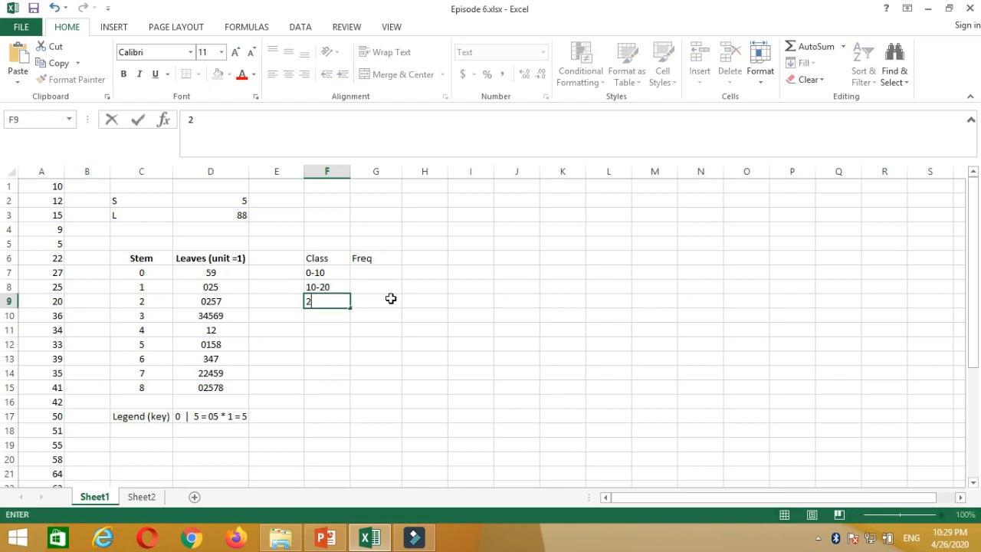
text(0-30)
key(Return)
text(3)
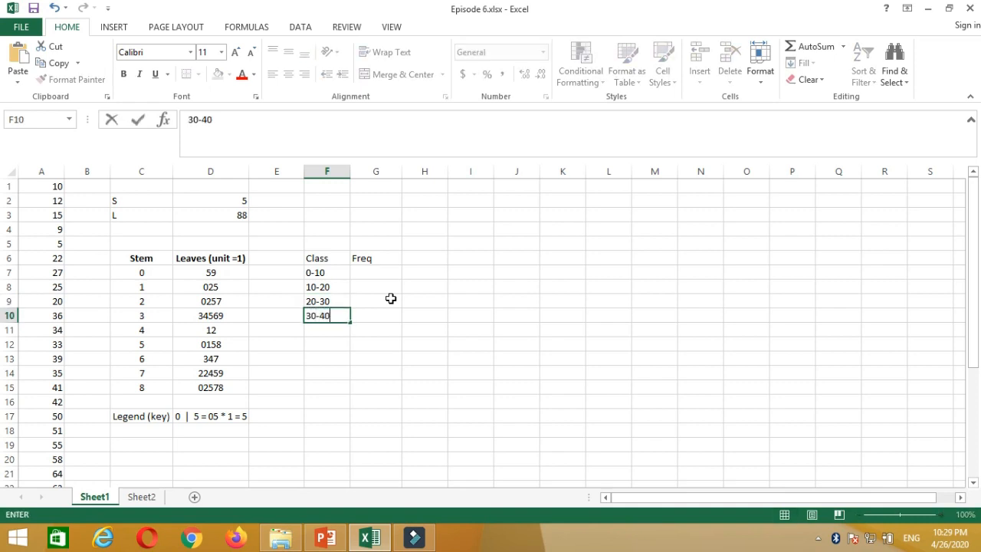
text(0-40)
key(Return)
text(40-5)
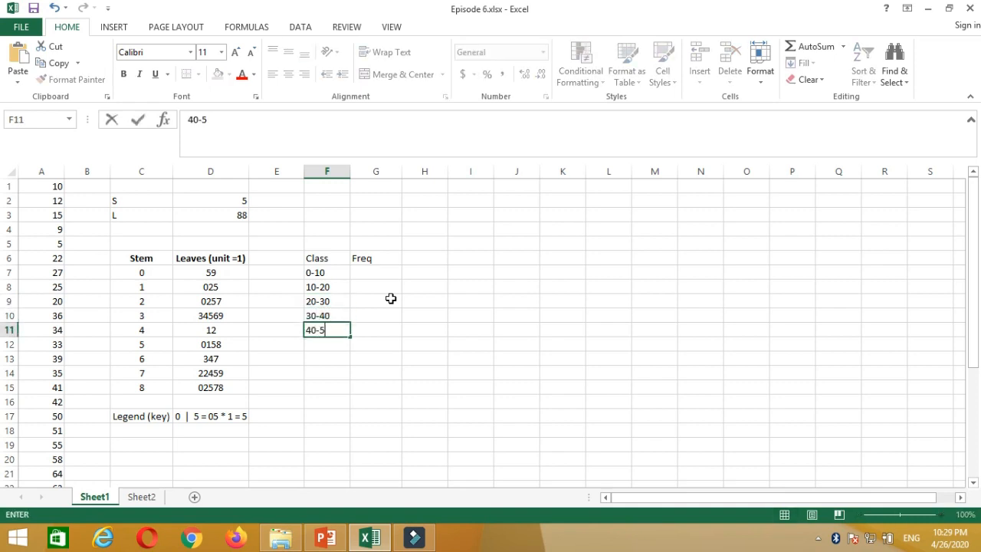
text(0)
key(Return)
Enter the class intervals 50-60, 60-70, 70-80 and 80-90 in F12 through F15.
text(50-)
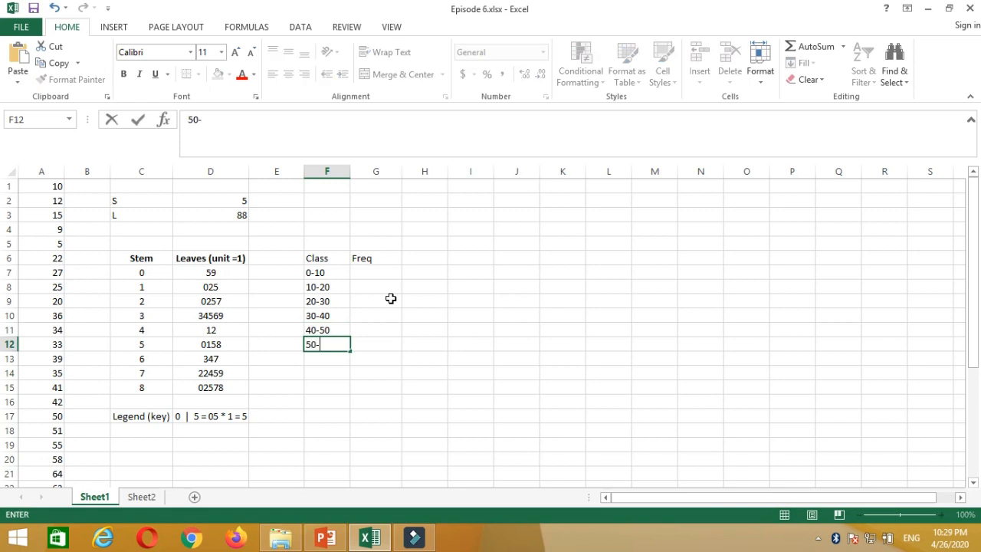
text(60)
key(Return)
text(6)
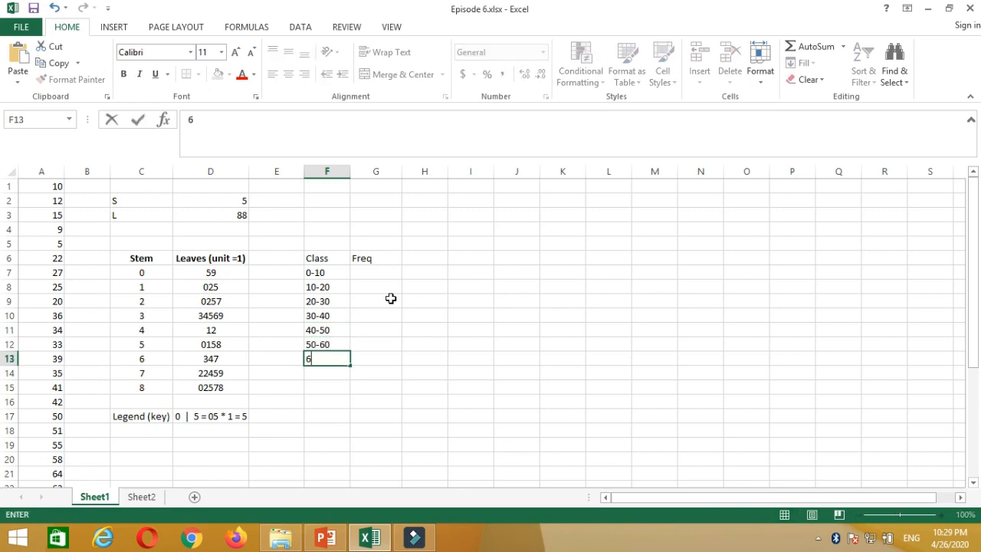
text(0-70)
key(Return)
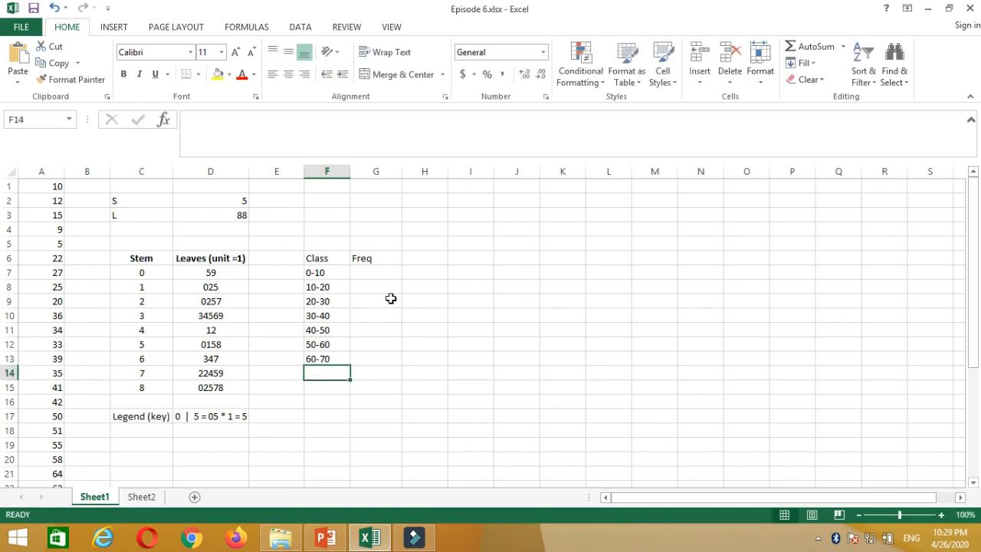
text(70-80)
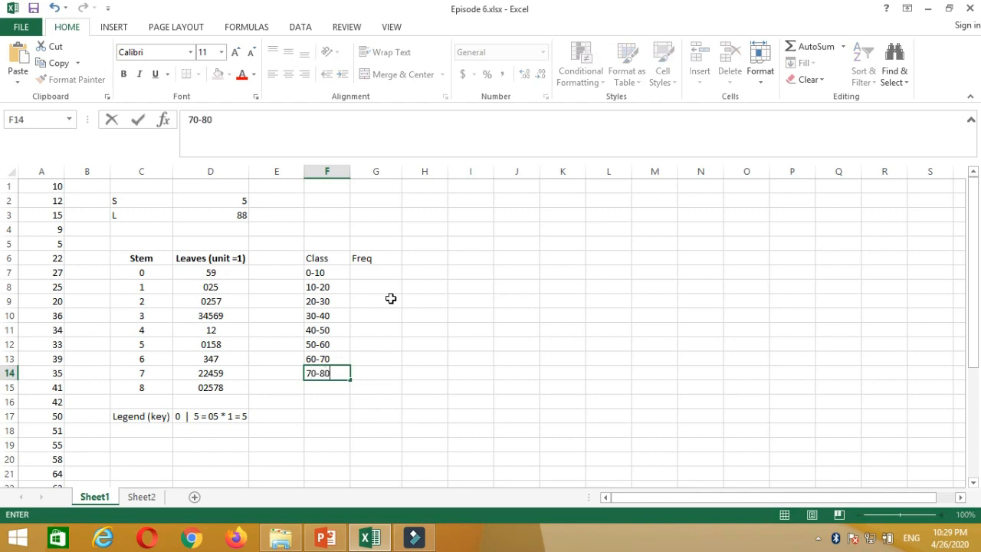
key(Return)
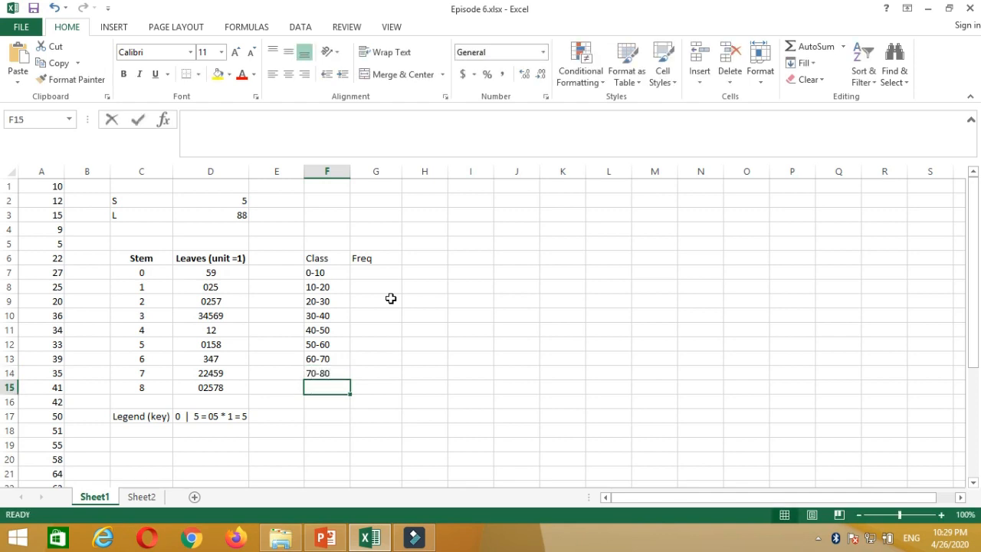
text(80)
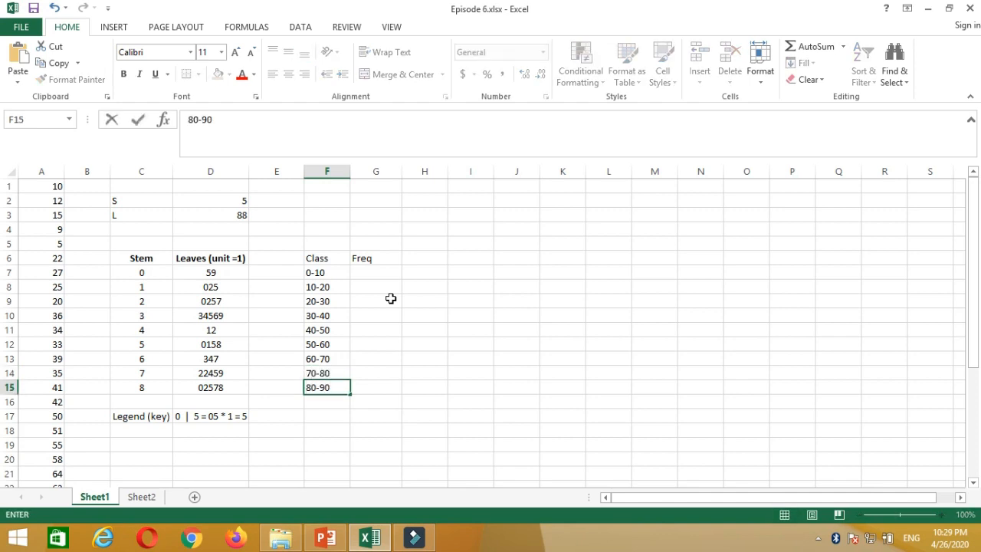
text(-90)
key(Return)
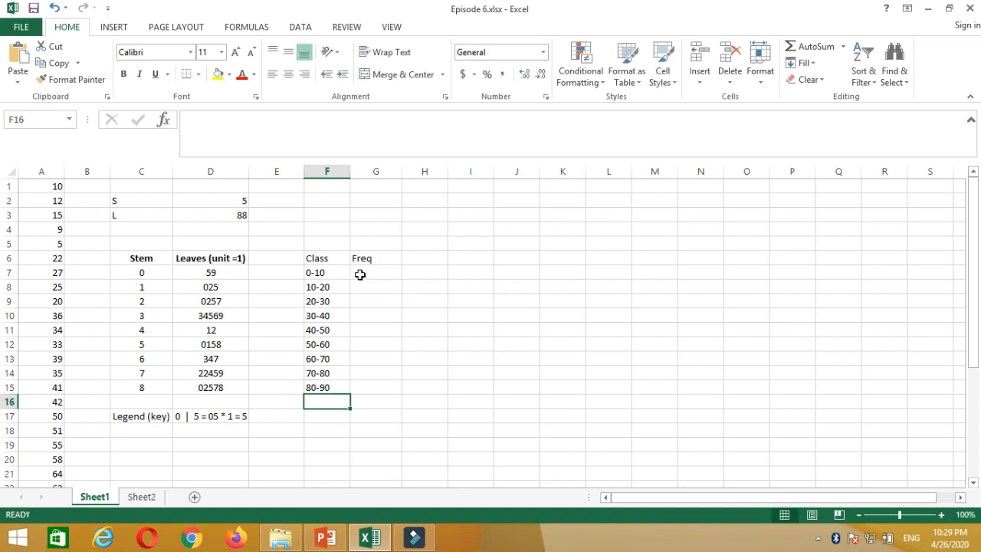
Calculate the class frequencies in G7:G15 by entering =LEN(D7) in G7 and filling it down.
click(362, 274)
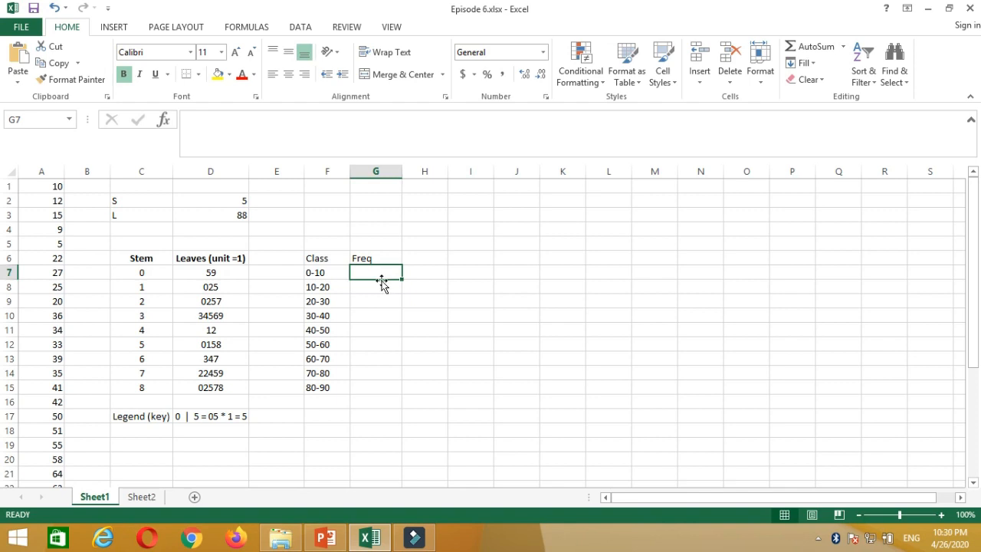
key(BackSpace)
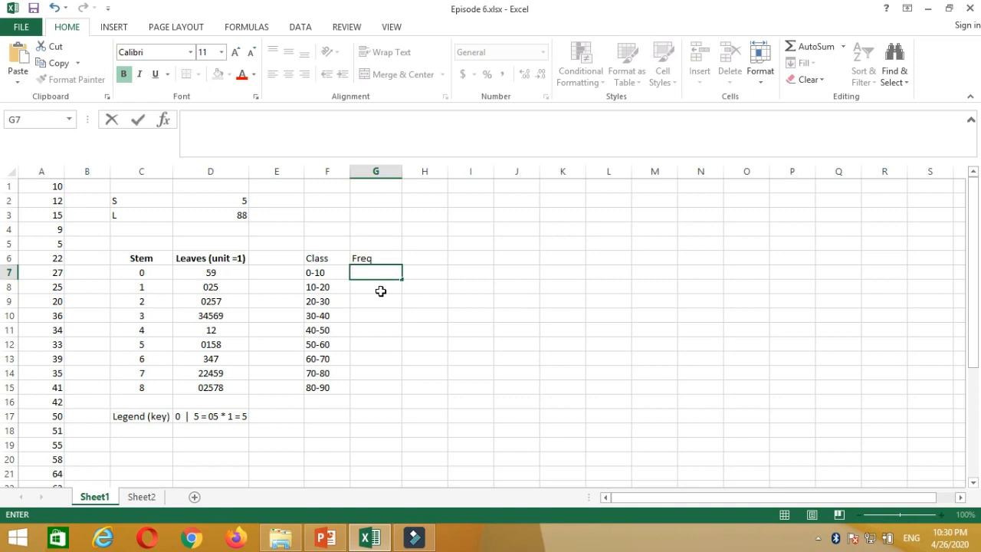
text(=le)
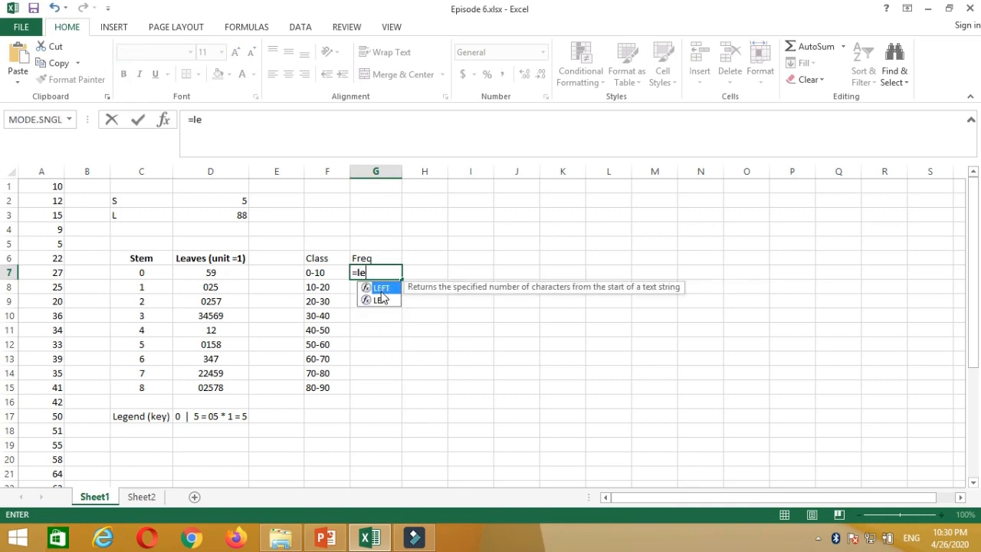
text(n)
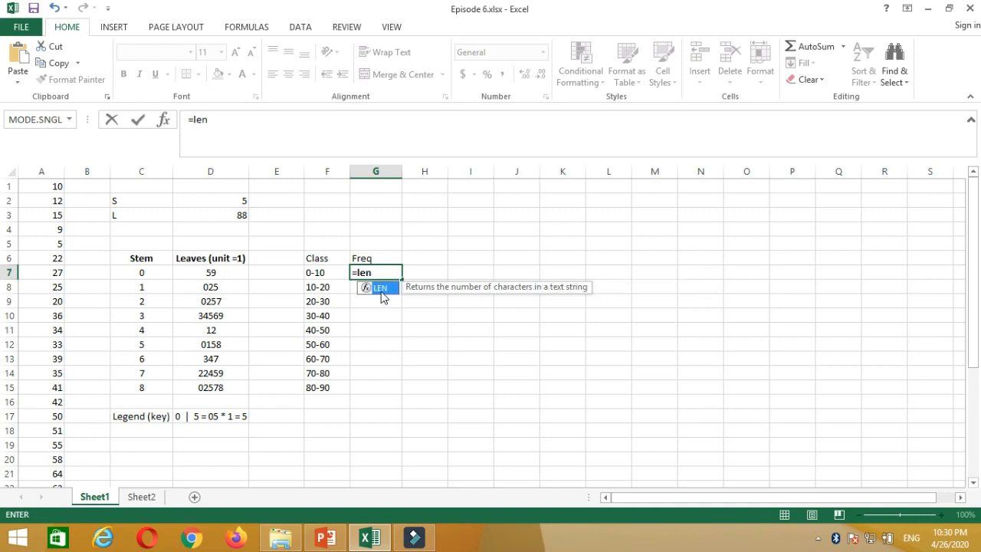
text(()
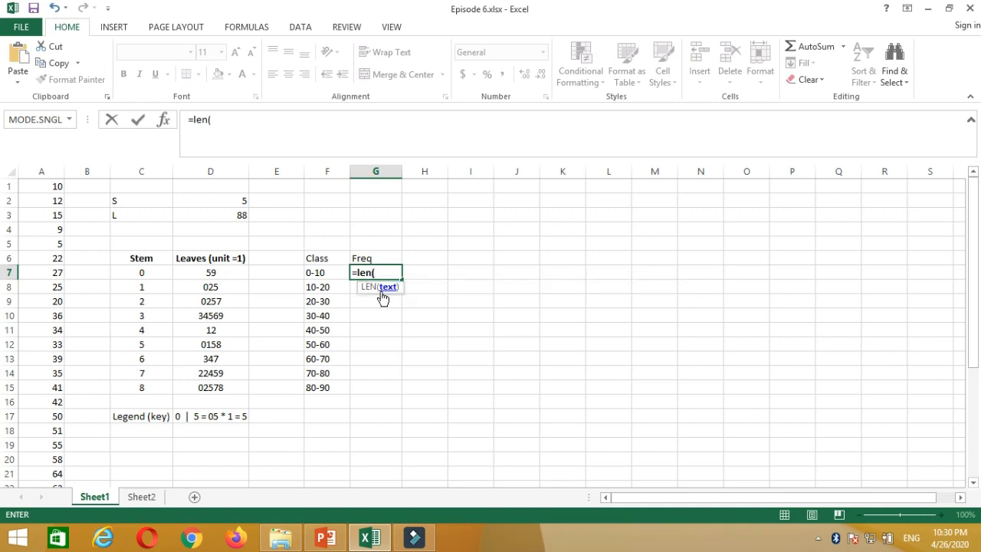
click(217, 273)
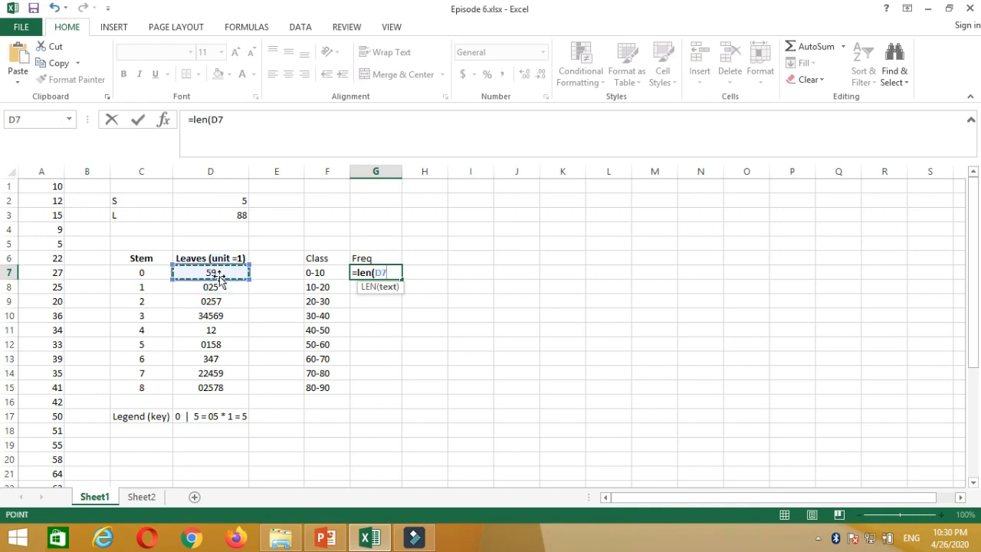
key(Return)
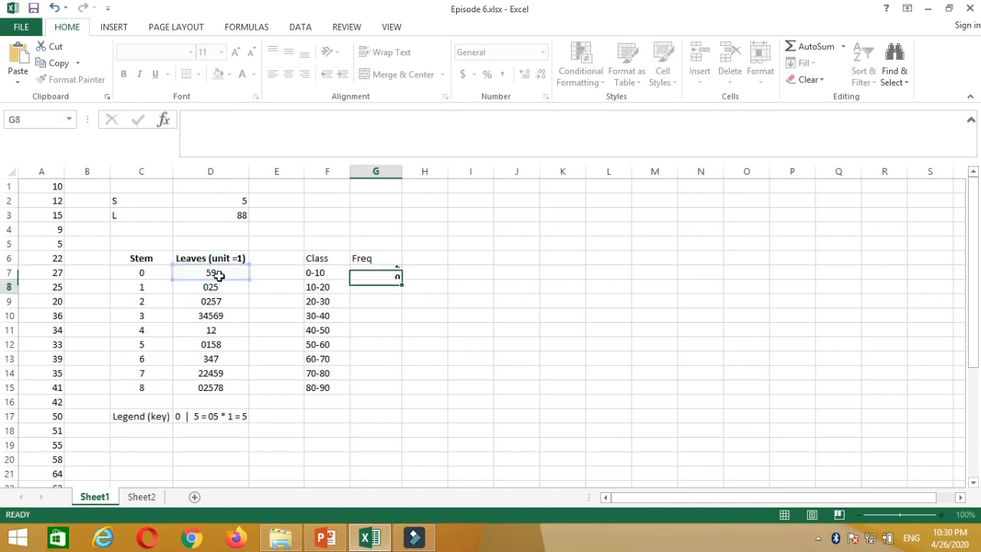
click(377, 272)
drag(401, 278, 401, 392)
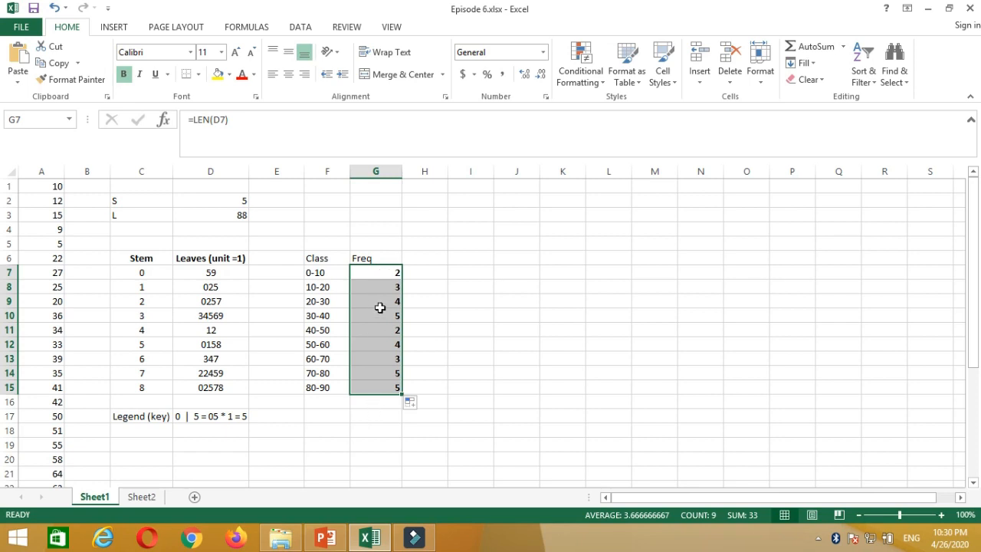
Center the frequency table in F6:G15 and make only its Class and Freq headers bold.
click(310, 259)
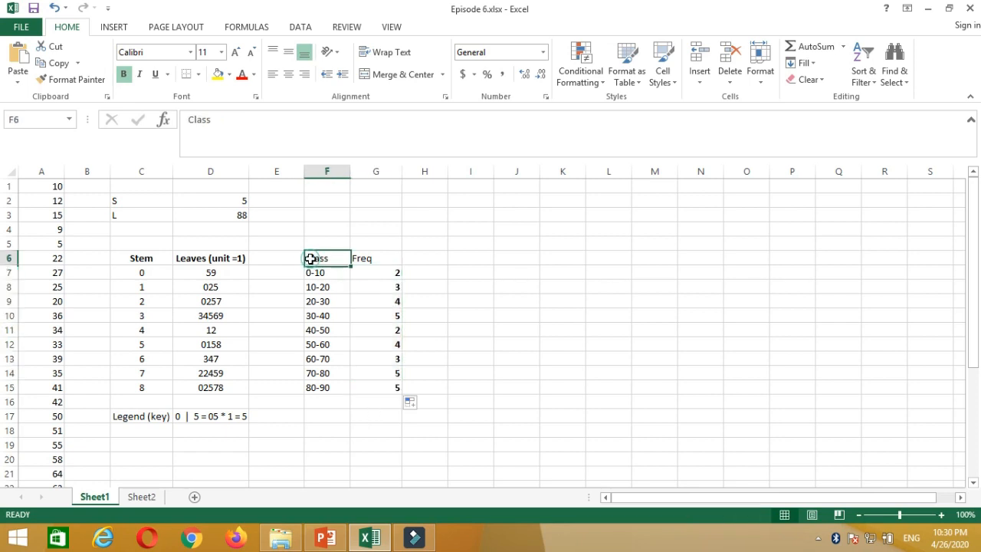
drag(310, 259, 383, 388)
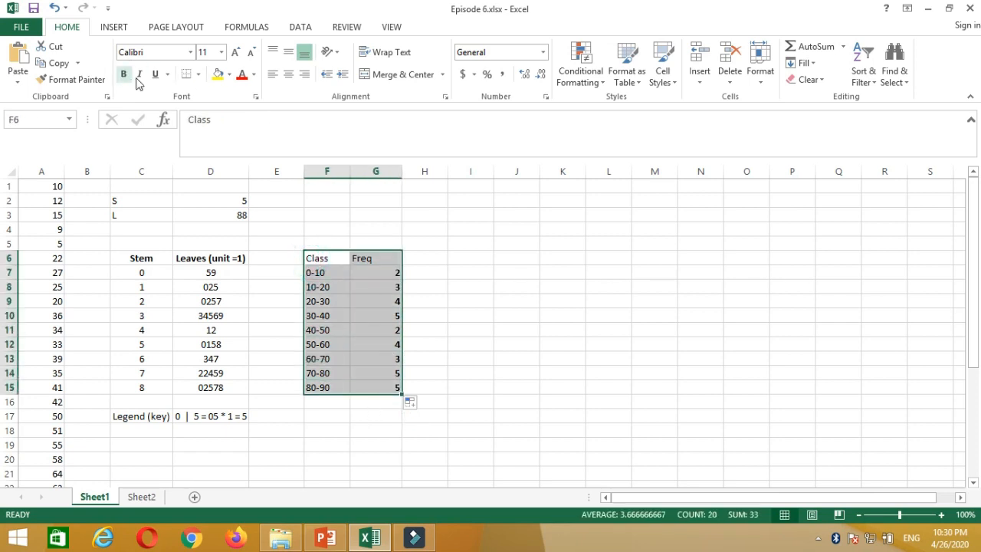
click(288, 74)
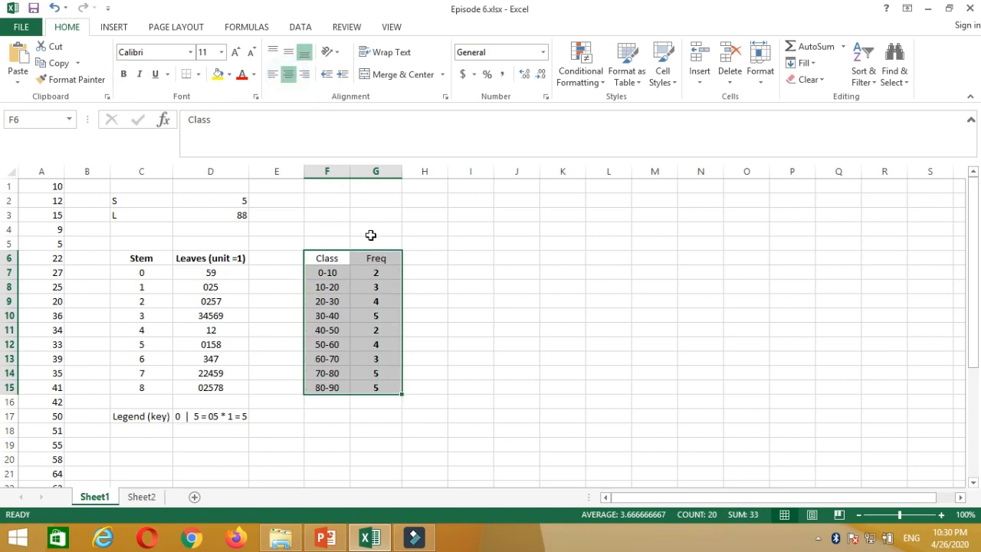
drag(326, 258, 376, 258)
click(127, 74)
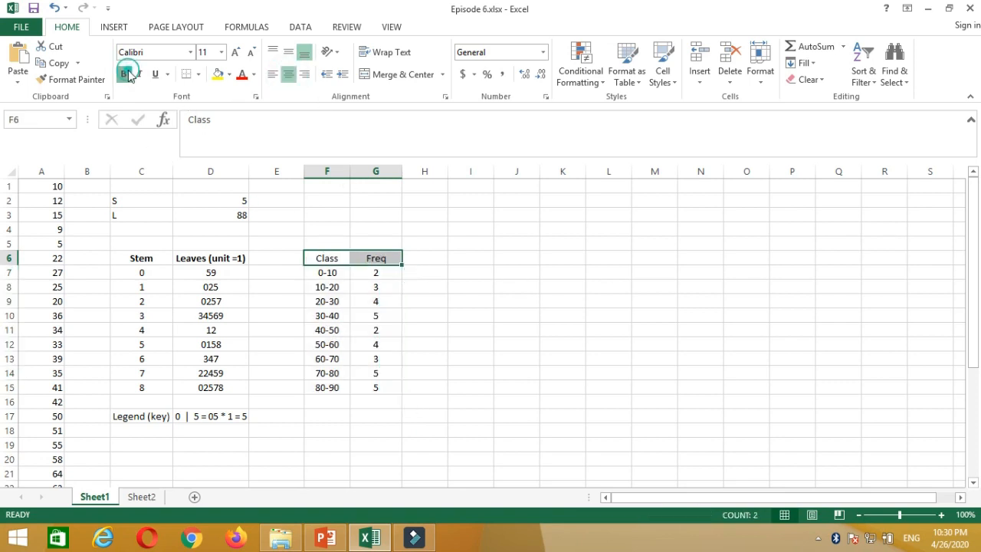
Total the frequencies in G16 with =SUM(G7:G15).
click(377, 402)
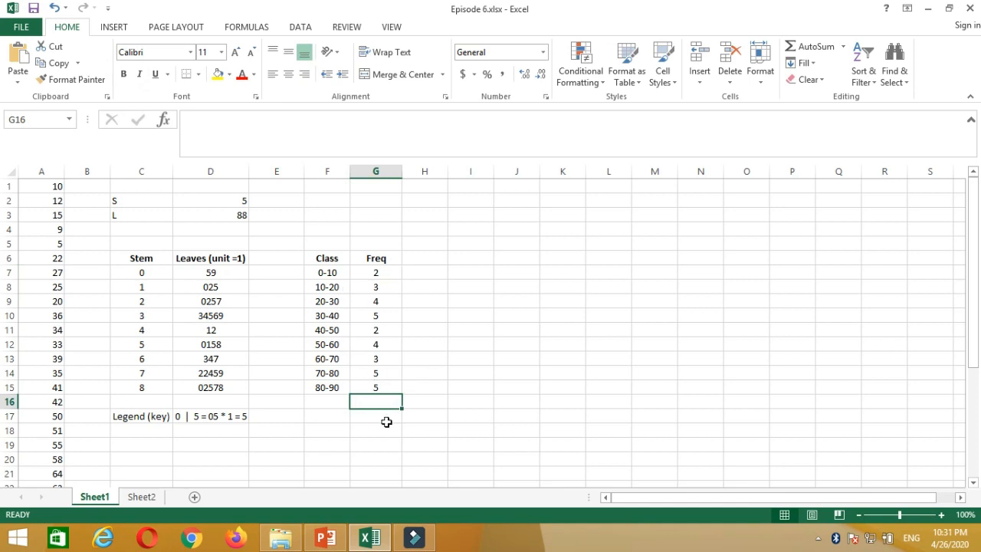
click(811, 46)
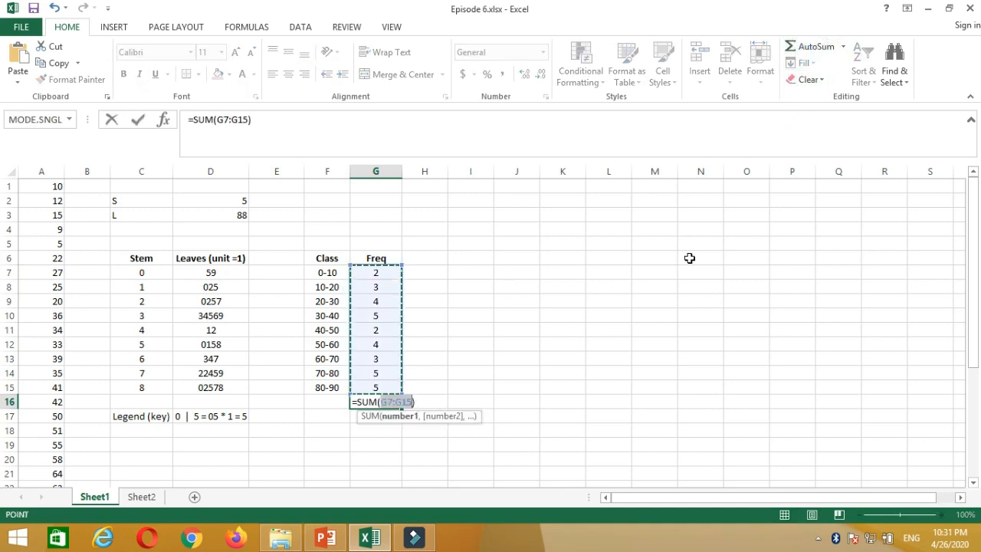
key(Return)
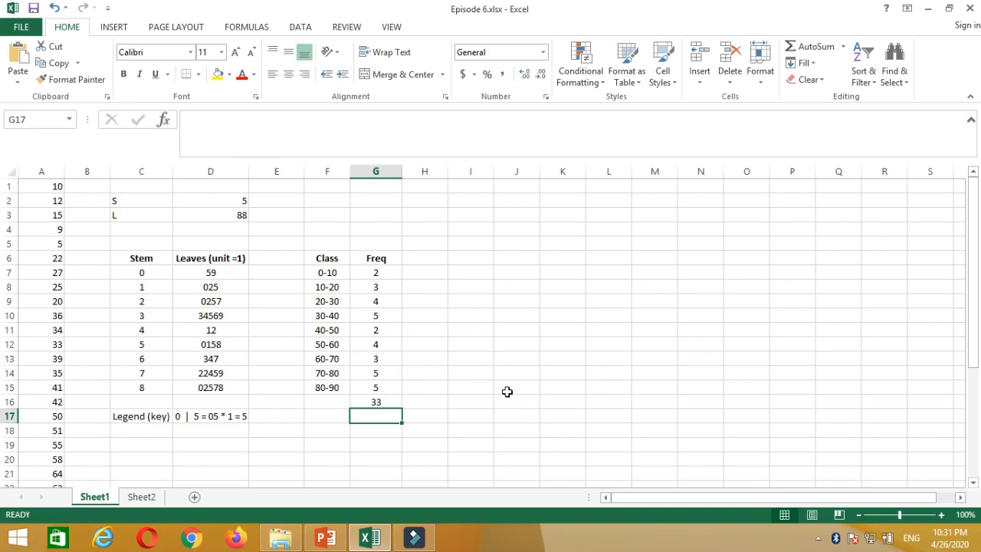
Insert a text box beside the frequency table, spanning about columns J to O and rows 6 to 15.
click(114, 26)
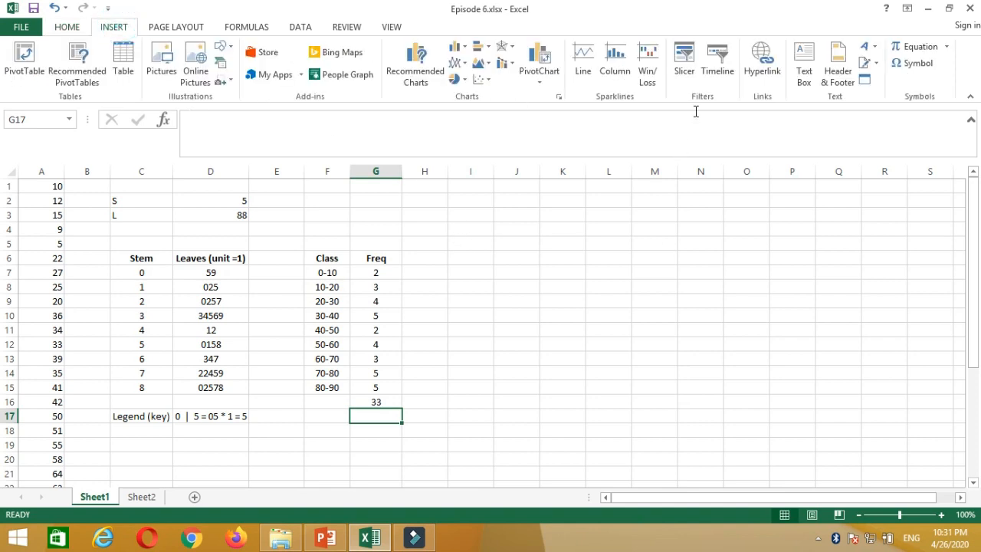
click(804, 65)
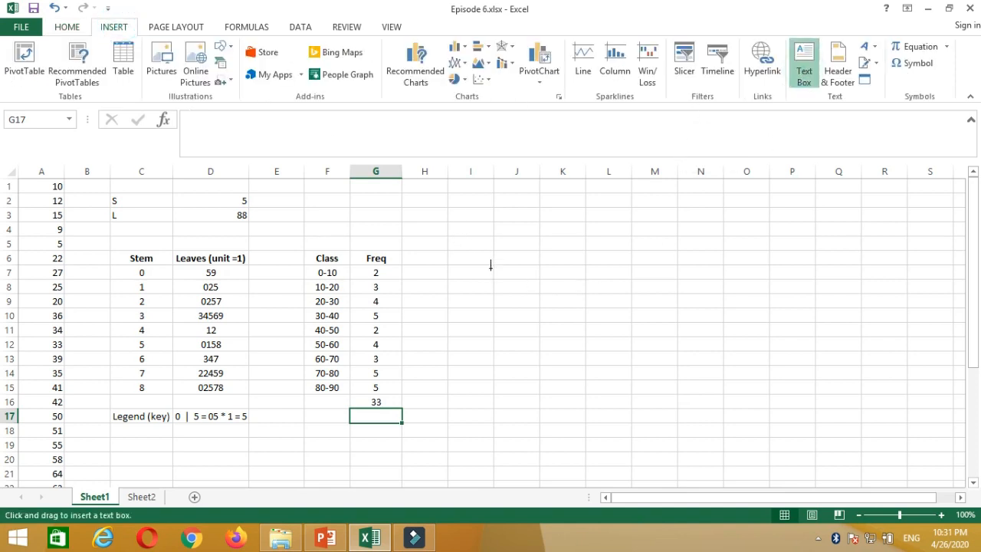
mouse_move(494, 254)
mouse_down()
mouse_move(526, 378)
mouse_move(648, 401)
mouse_move(747, 403)
mouse_move(769, 395)
mouse_up()
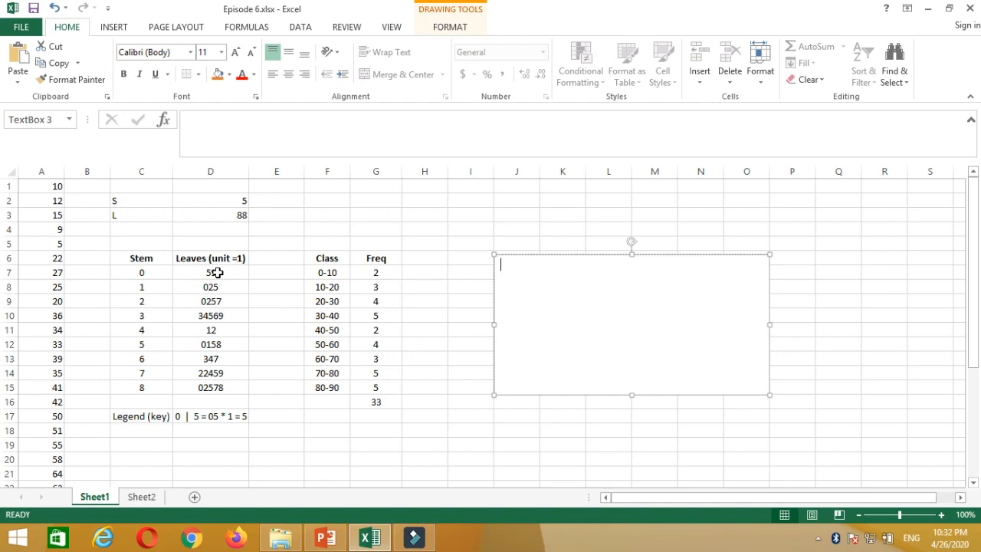
Copy the full REPT and COUNTIF formula from D7 into the text box, then resize the box to show one REPT term per line.
click(218, 272)
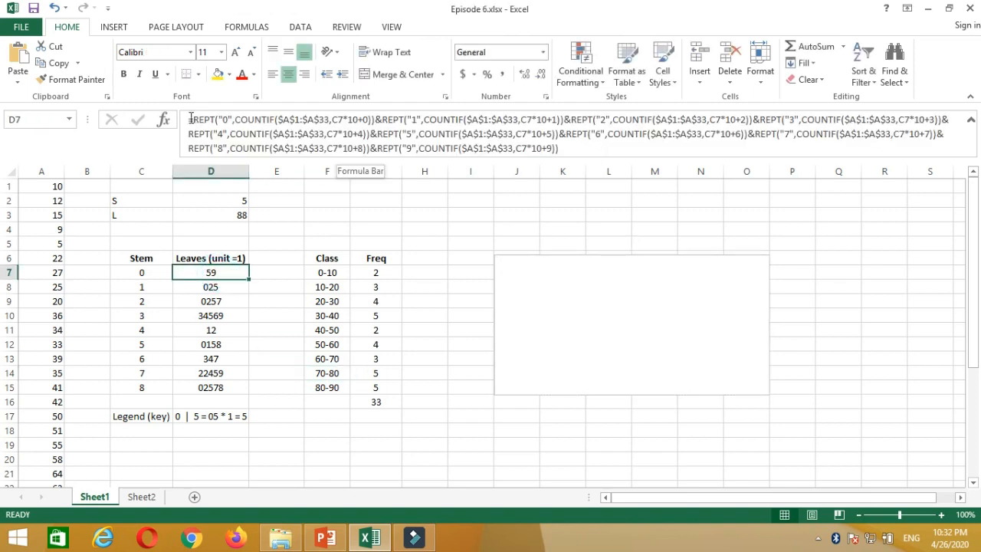
click(588, 141)
drag(568, 148, 190, 121)
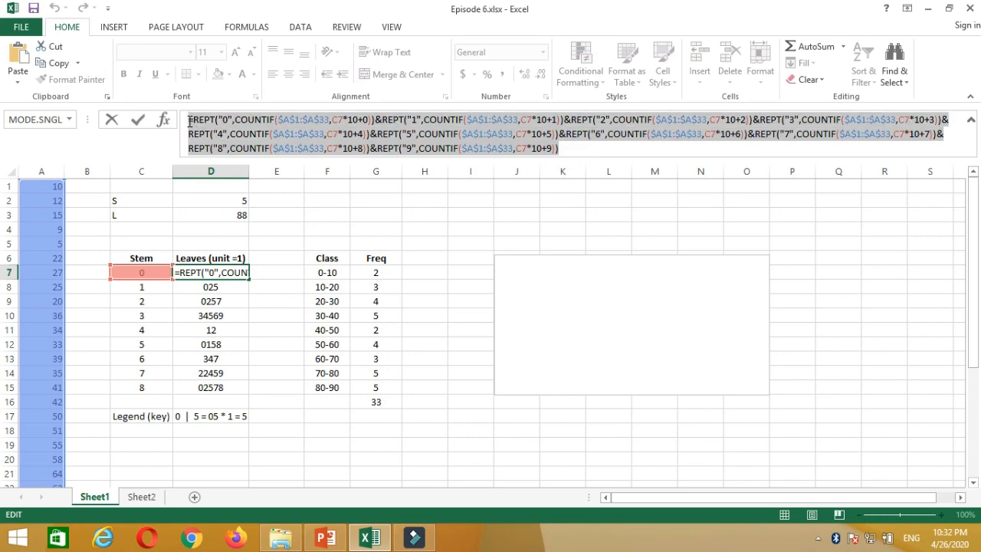
right_click(221, 129)
click(250, 152)
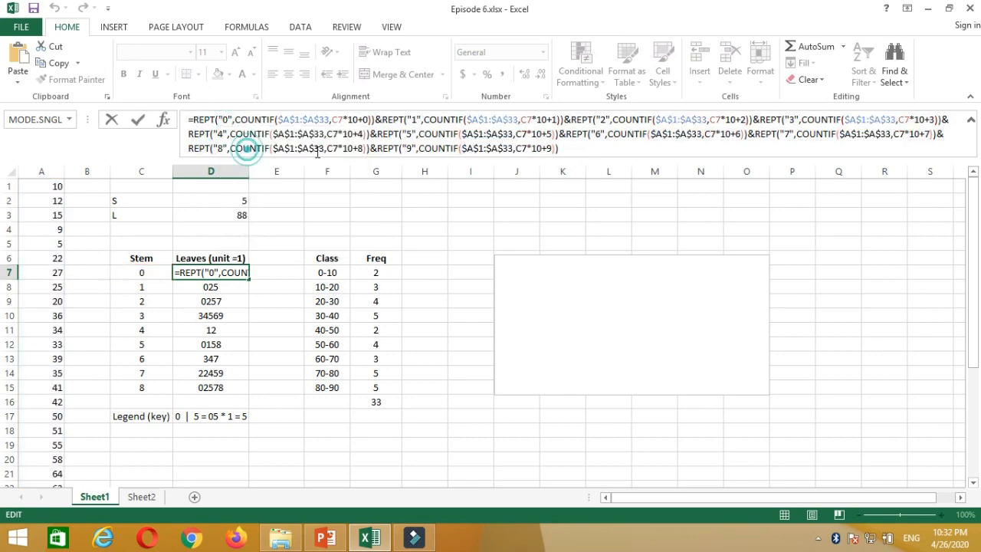
click(582, 147)
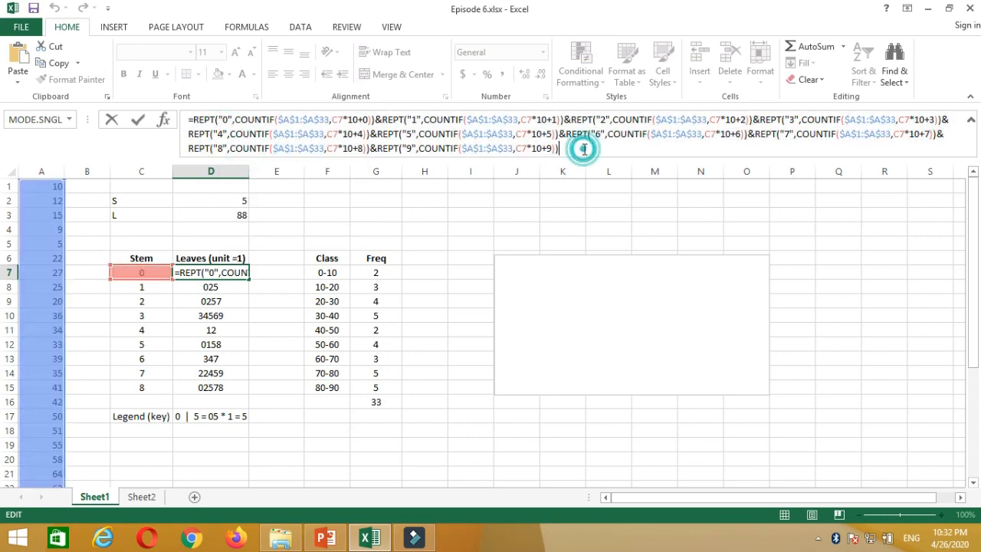
click(506, 272)
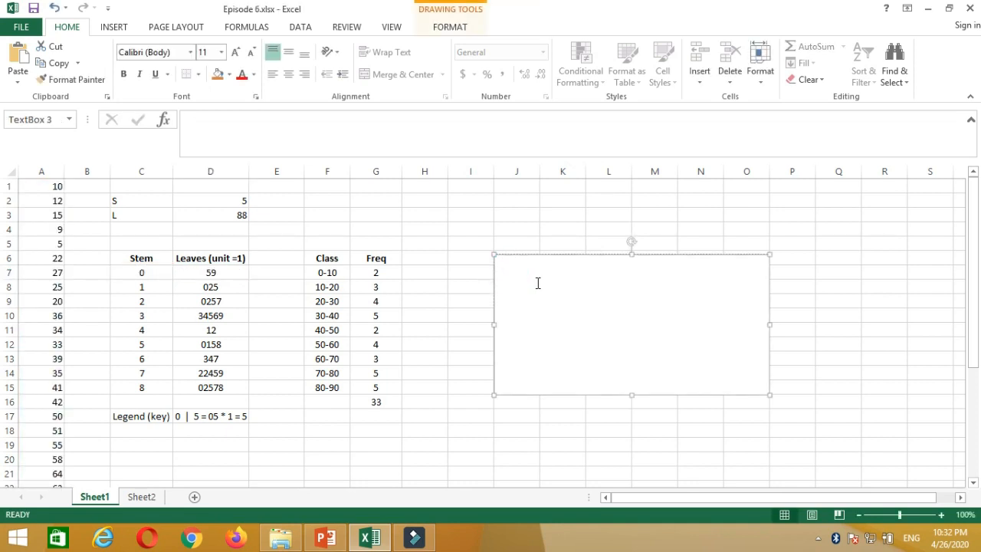
key(ctrl+v)
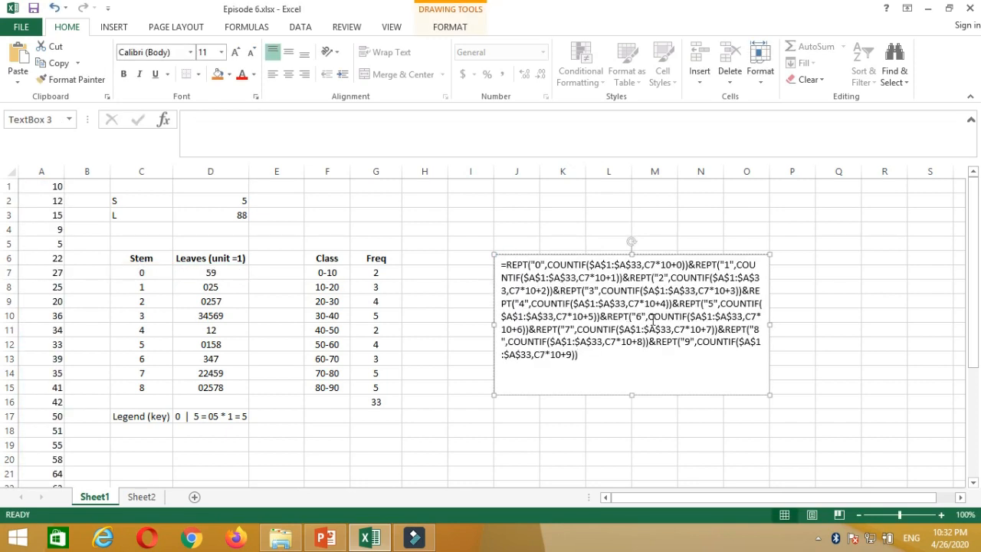
drag(768, 394, 700, 408)
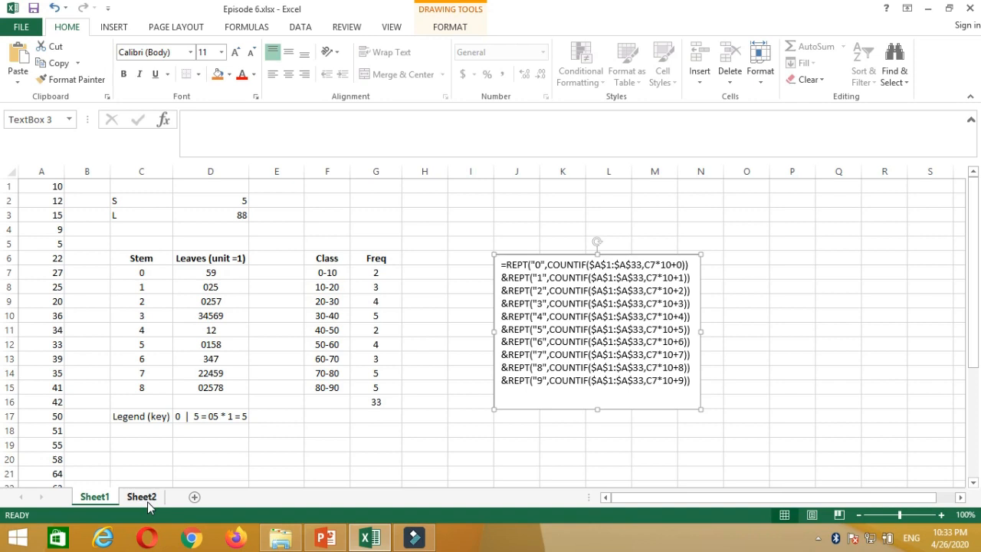
On Sheet2, round the column A values to the nearest ten by entering =ROUND(A1,-1) in B1 and filling it down to B18.
click(147, 501)
click(52, 190)
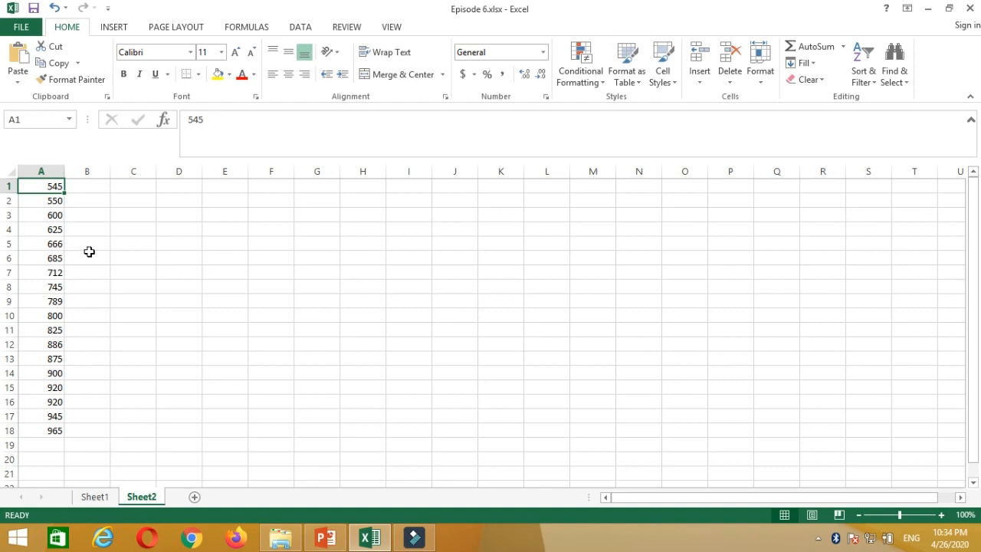
click(86, 186)
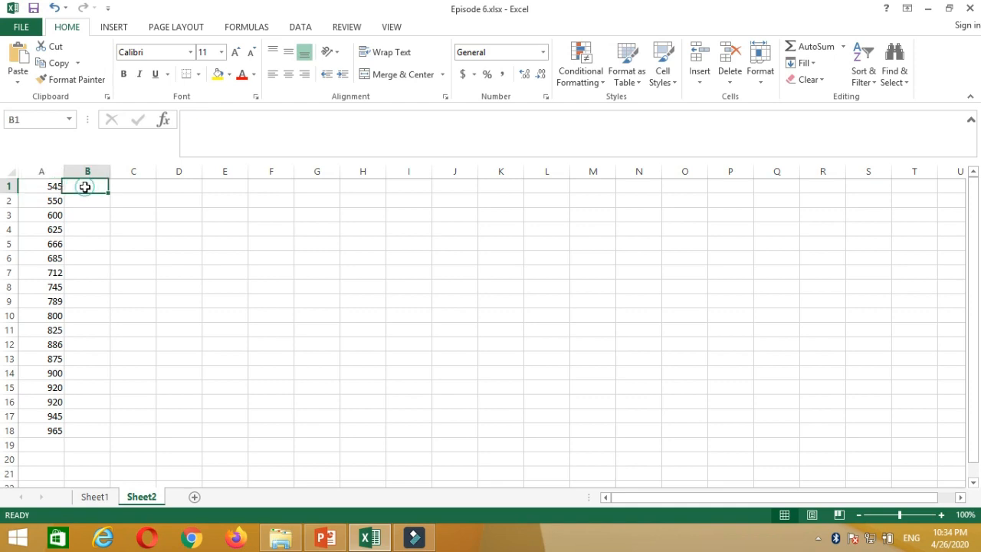
text(=)
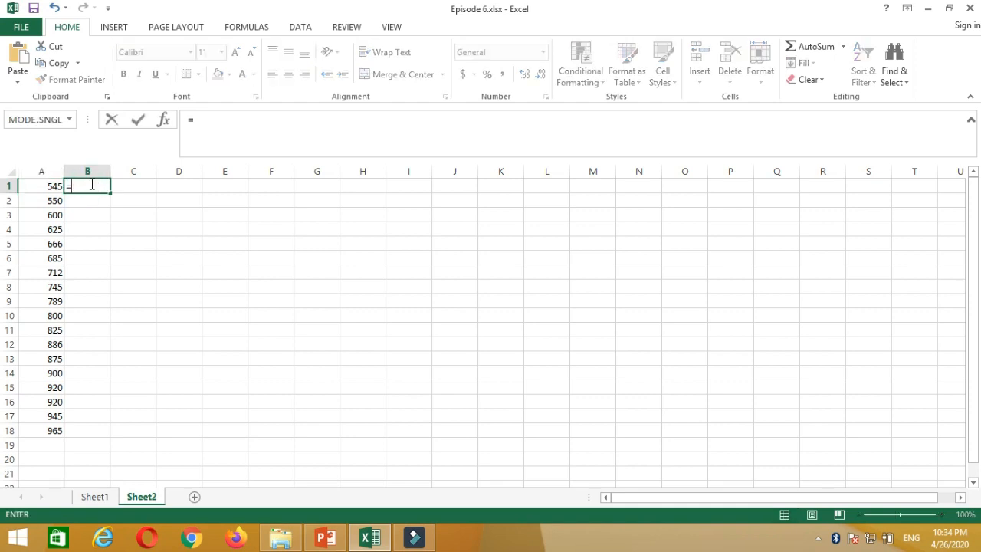
text(round)
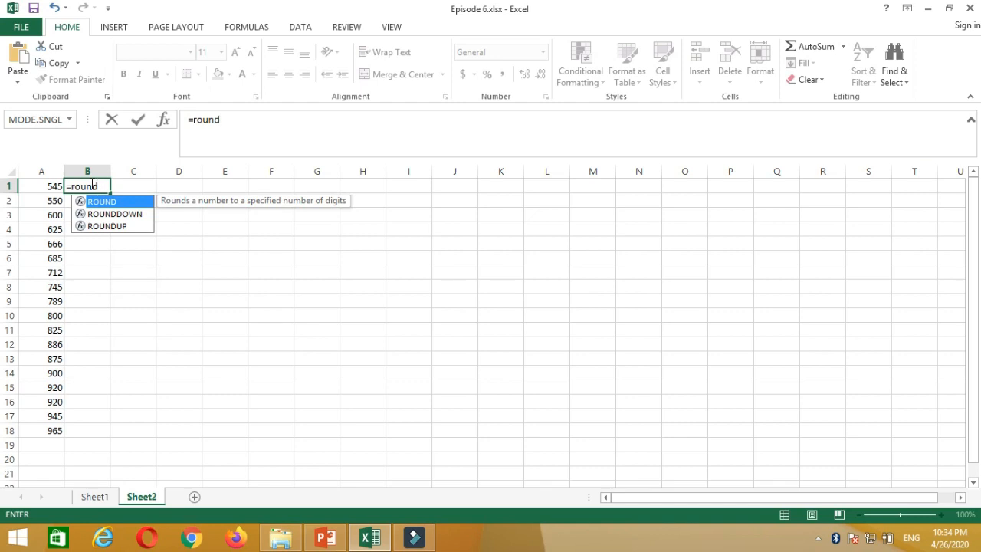
text(()
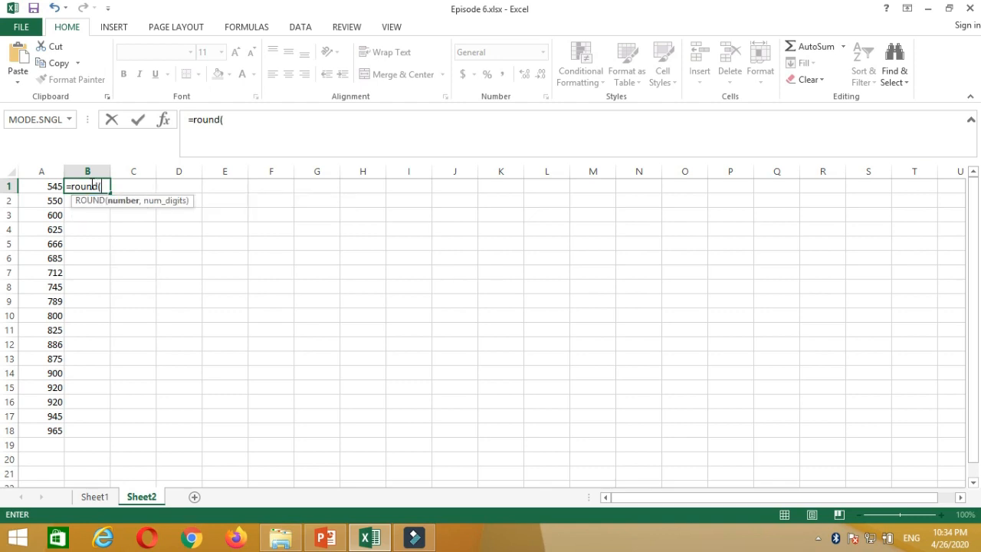
click(51, 187)
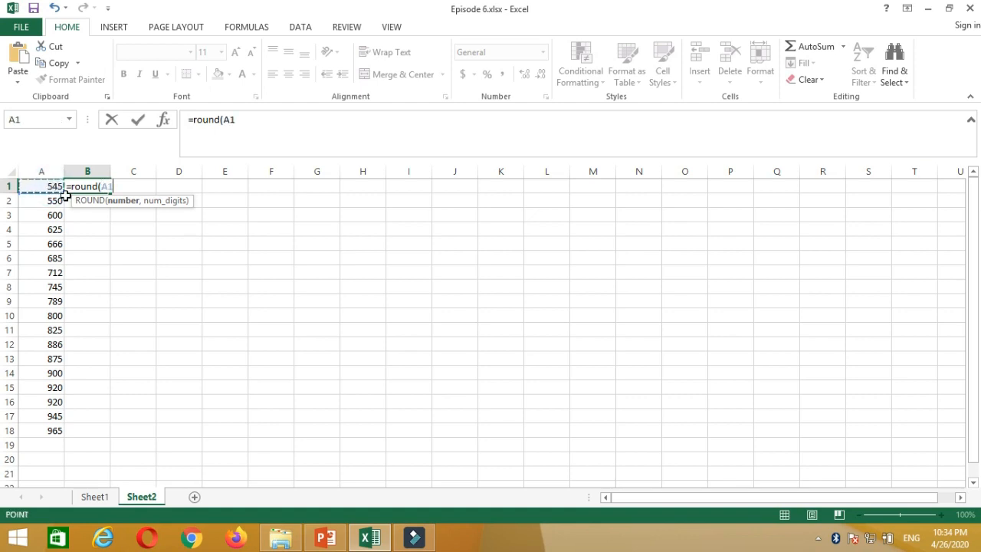
text(,-1)
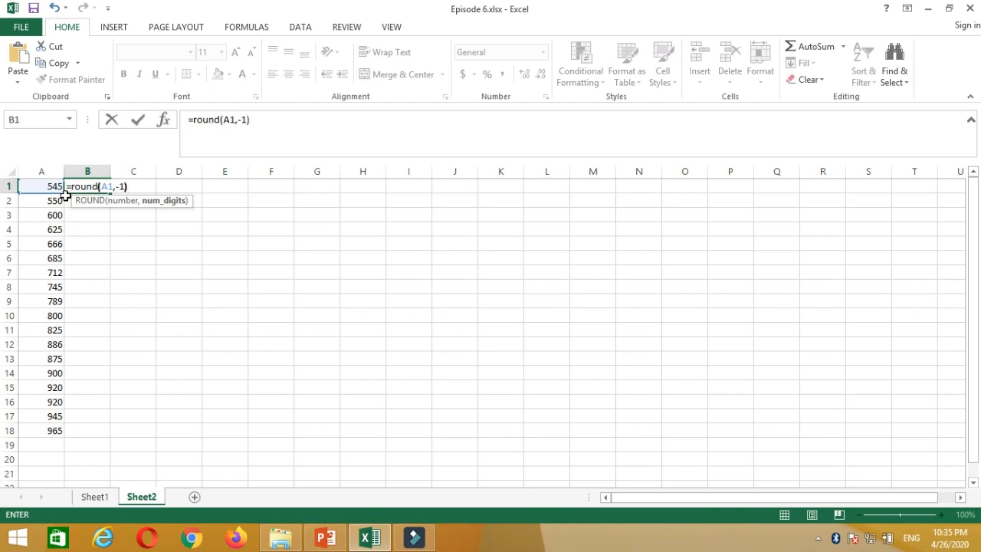
key(Return)
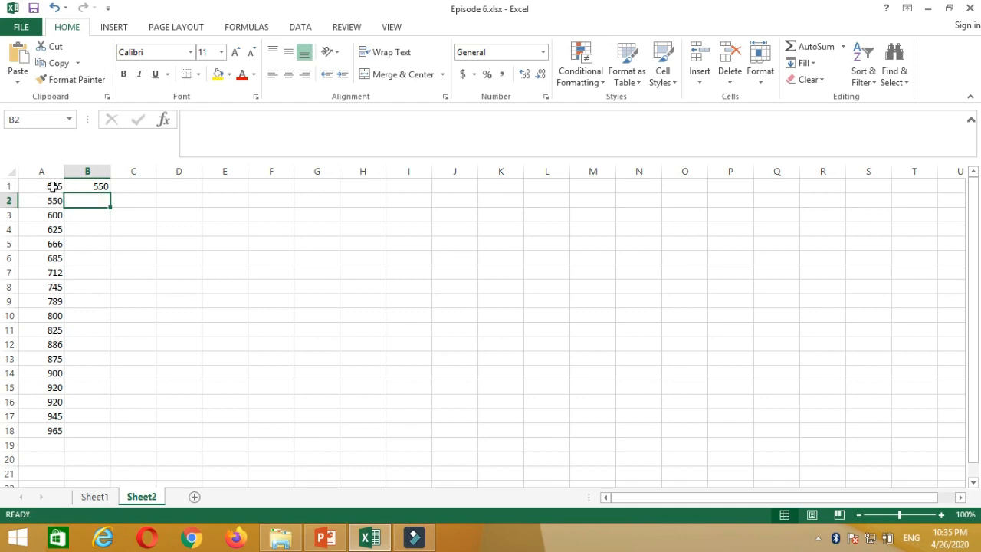
click(100, 185)
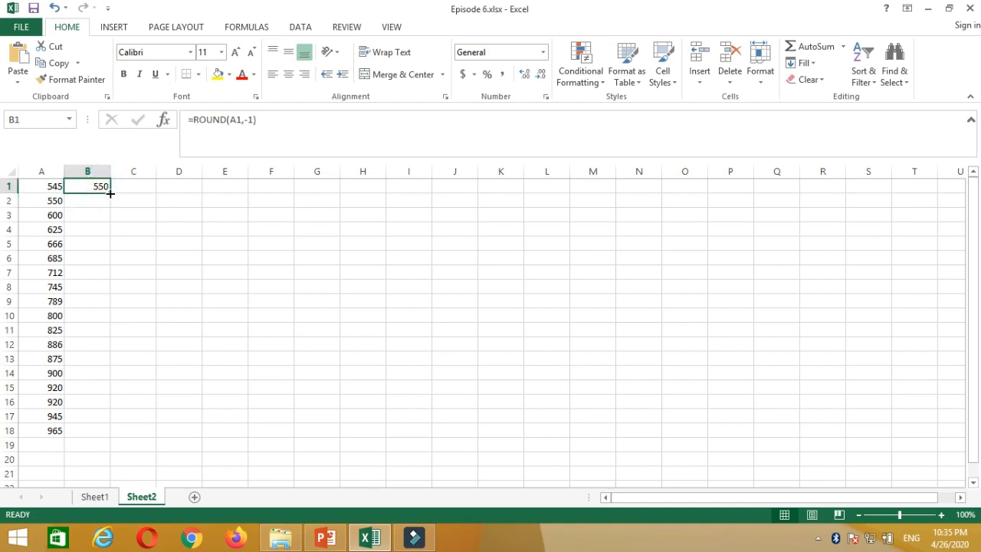
double_click(110, 194)
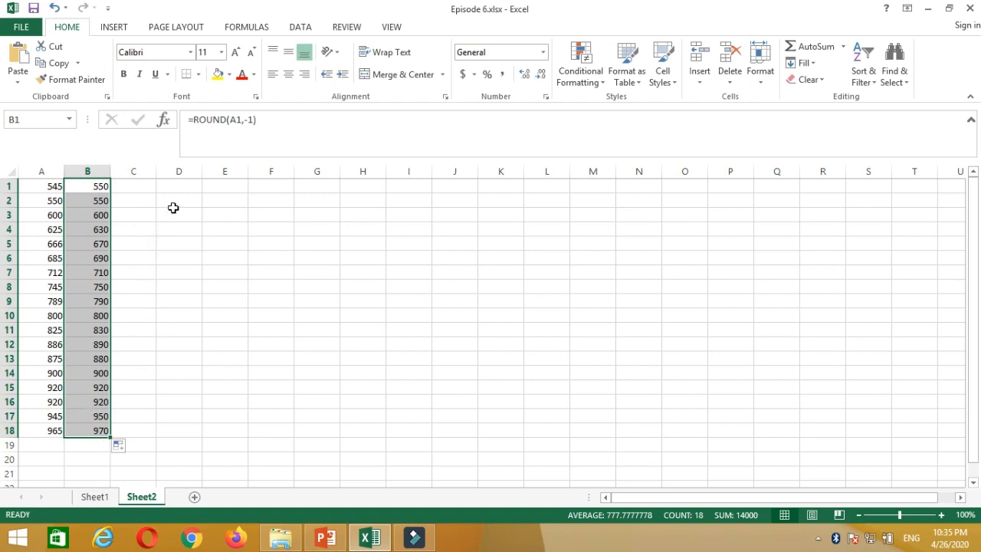
Divide the rounded column B values by 10 by entering =B1/10 in C1 and filling it down to C18.
click(98, 186)
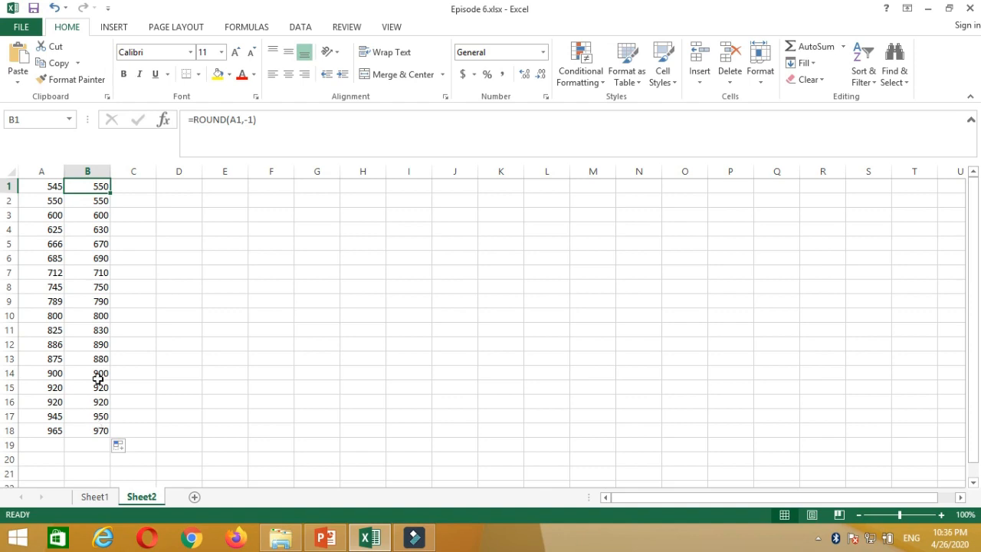
click(134, 188)
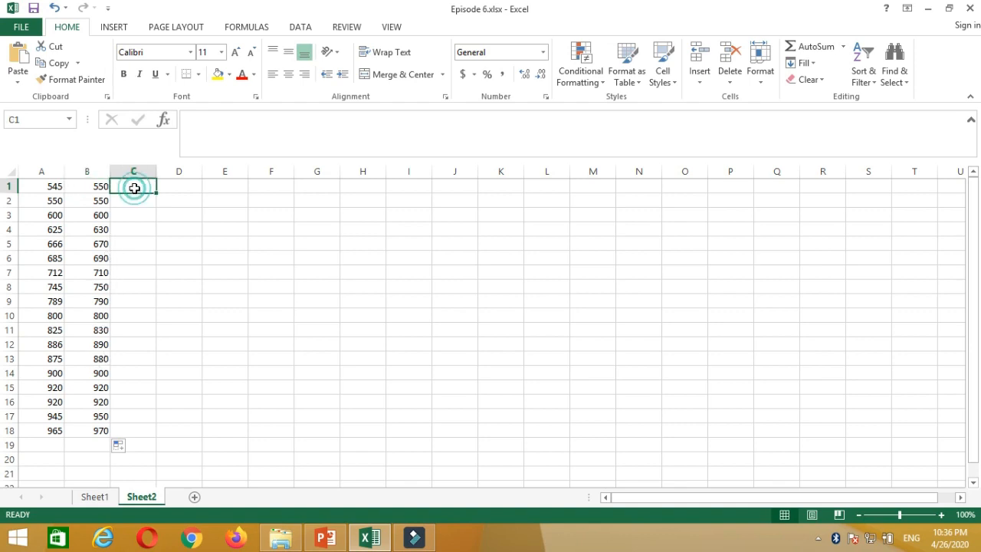
text(=)
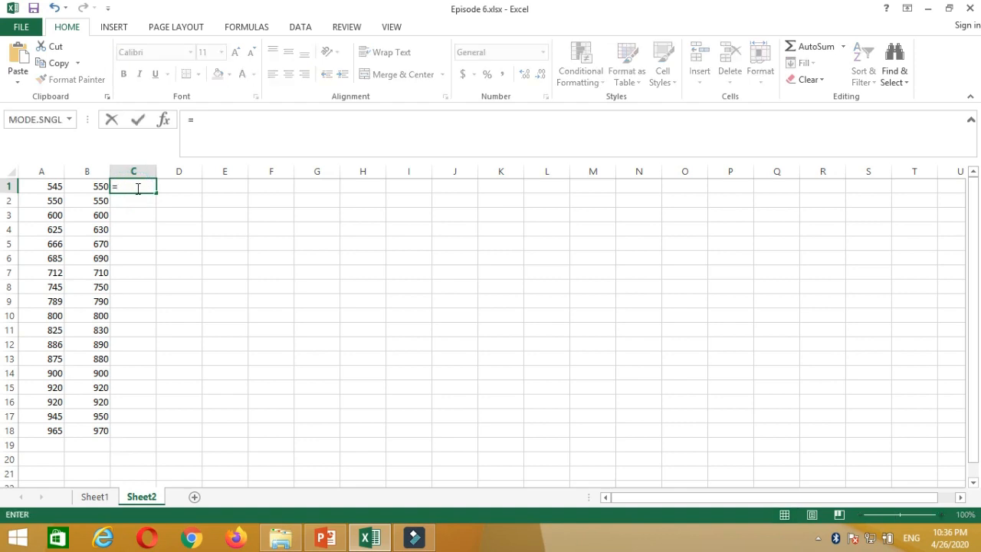
click(93, 188)
text(/)
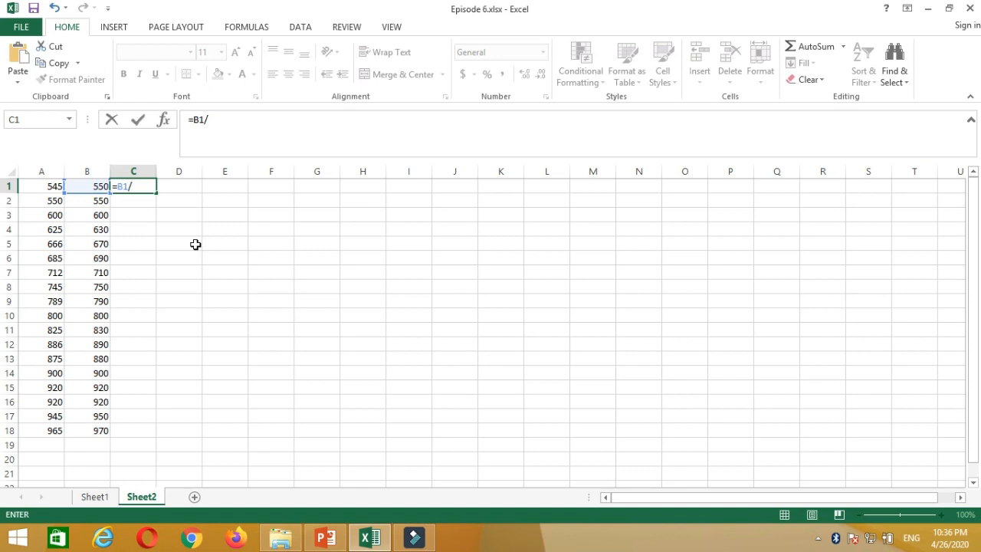
text(10)
key(Return)
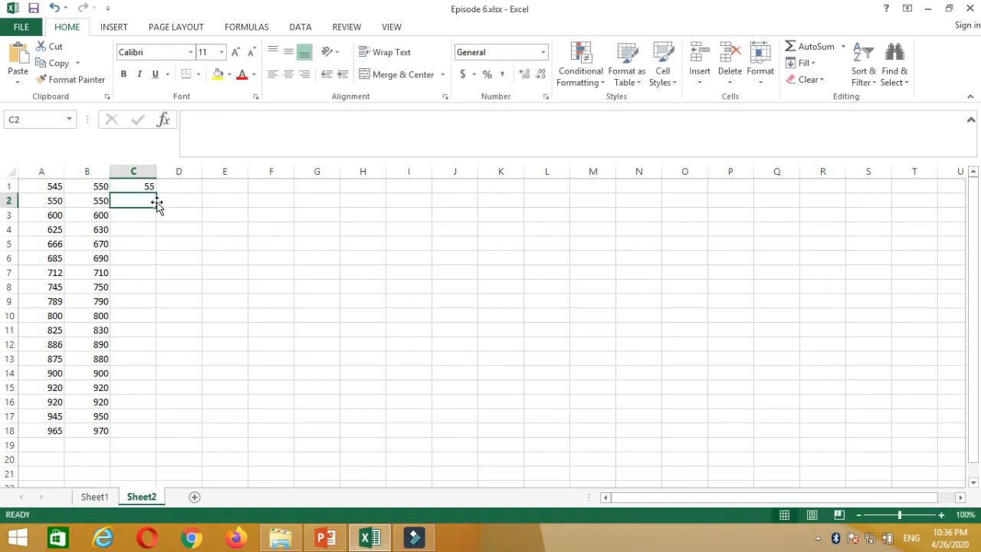
click(140, 186)
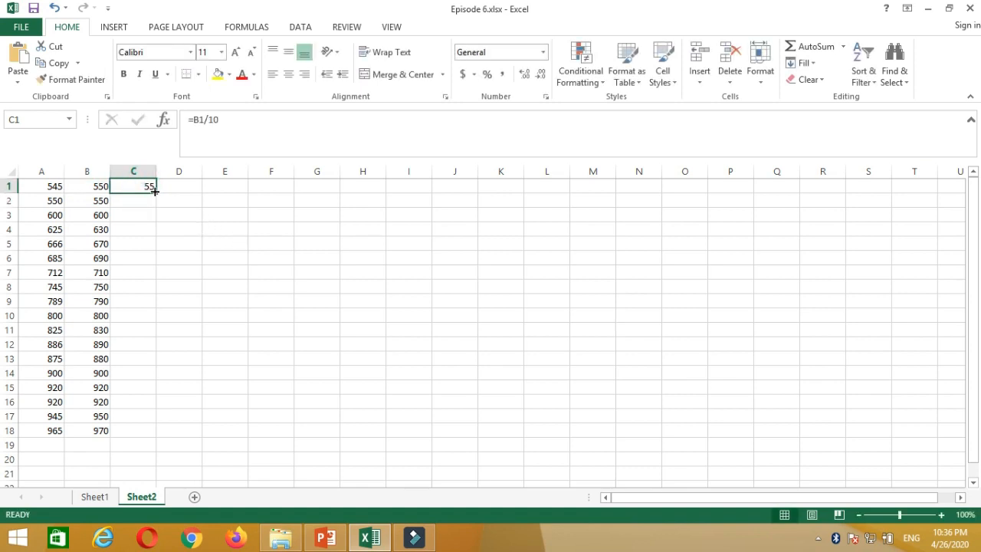
double_click(154, 191)
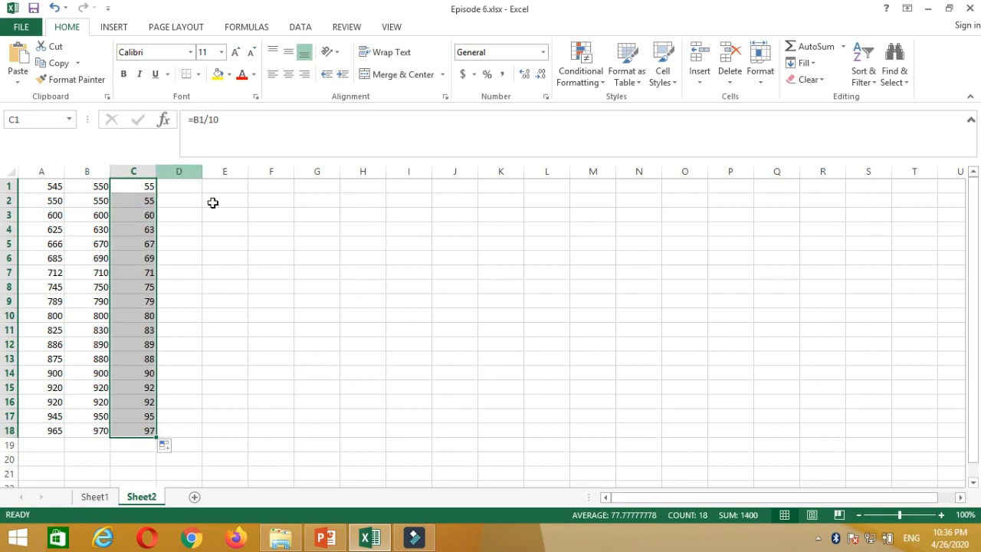
Enter the labels S in E4 and L in E5 for the smallest and largest values.
click(222, 229)
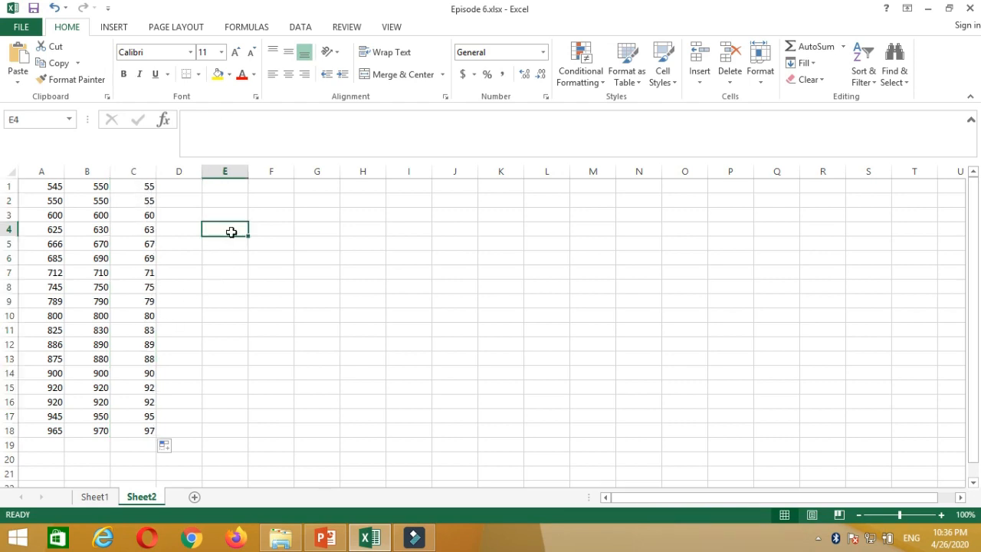
text(S)
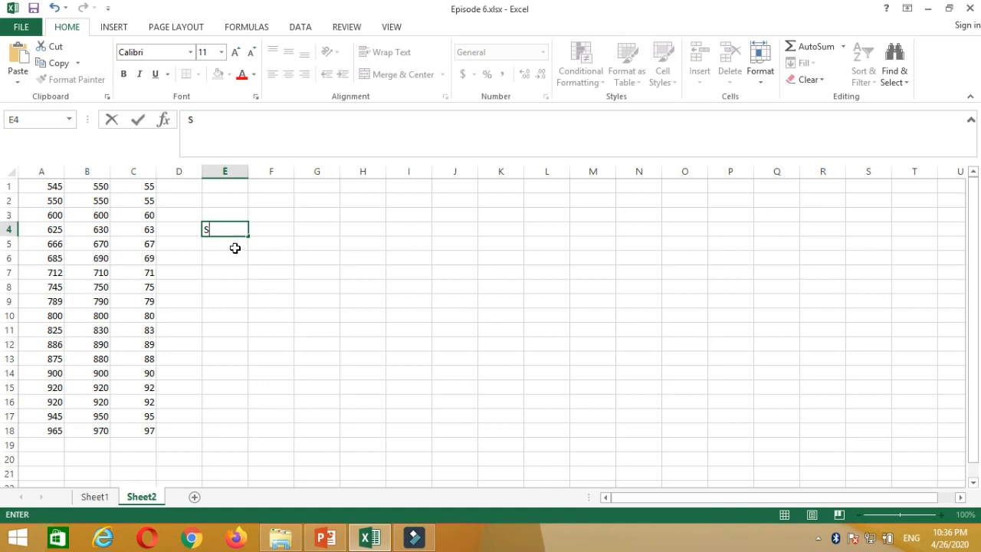
click(234, 247)
text(L)
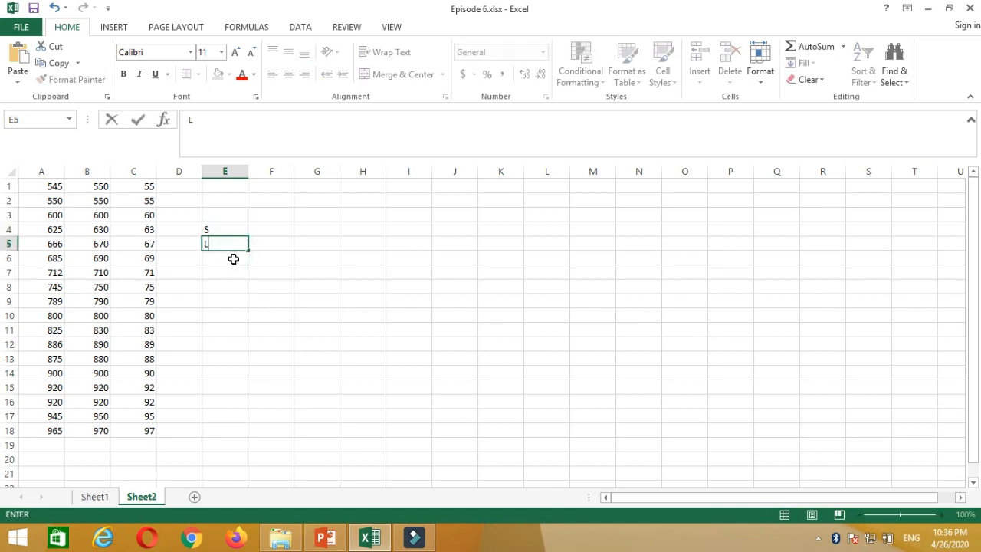
Find the smallest column C value in F4 with =MIN(C1:C18).
click(268, 229)
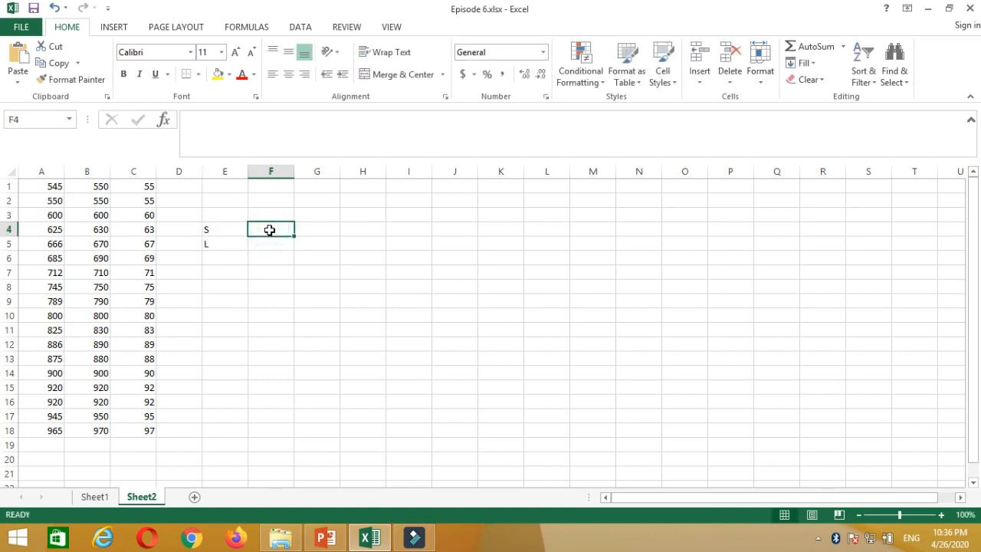
text(=min)
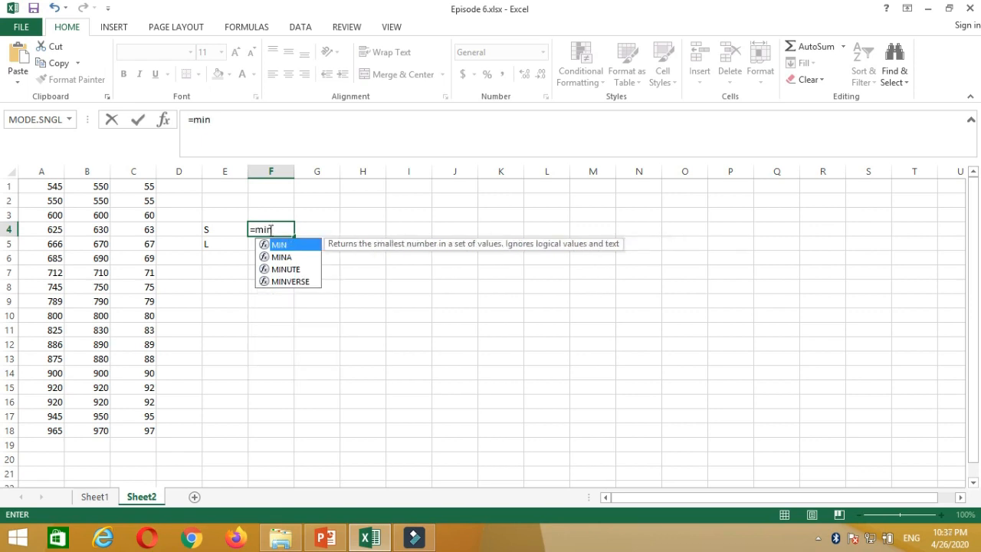
text(()
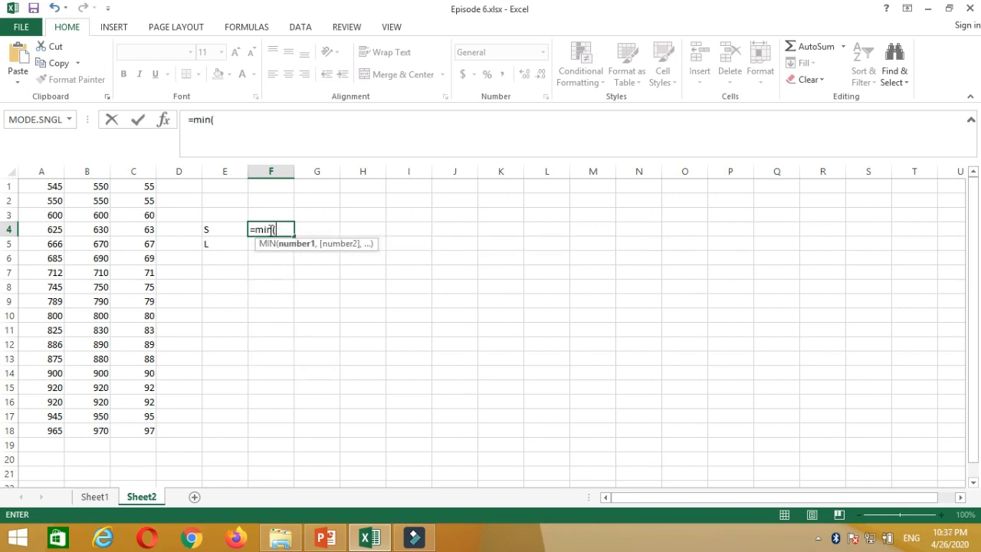
click(144, 187)
key(ctrl+shift+Down)
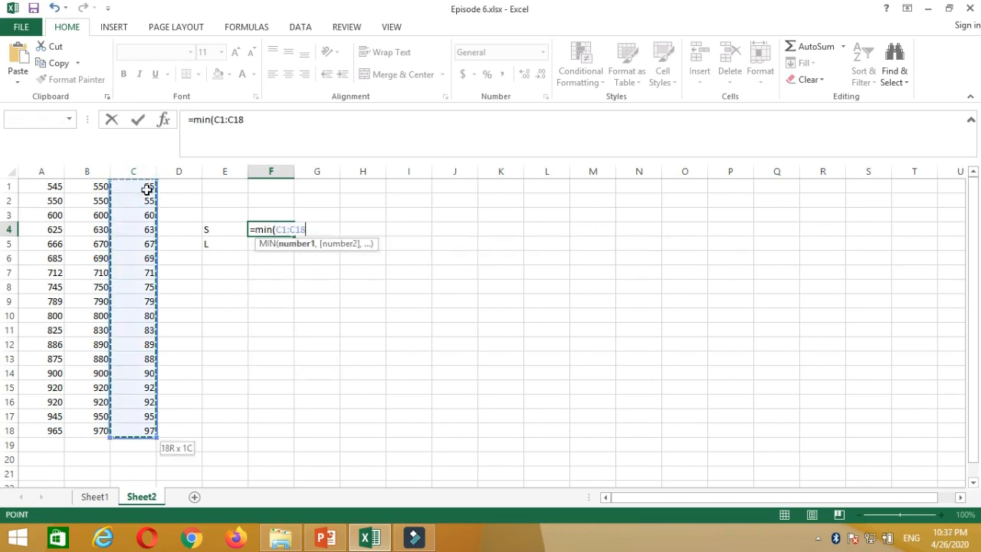
key(Return)
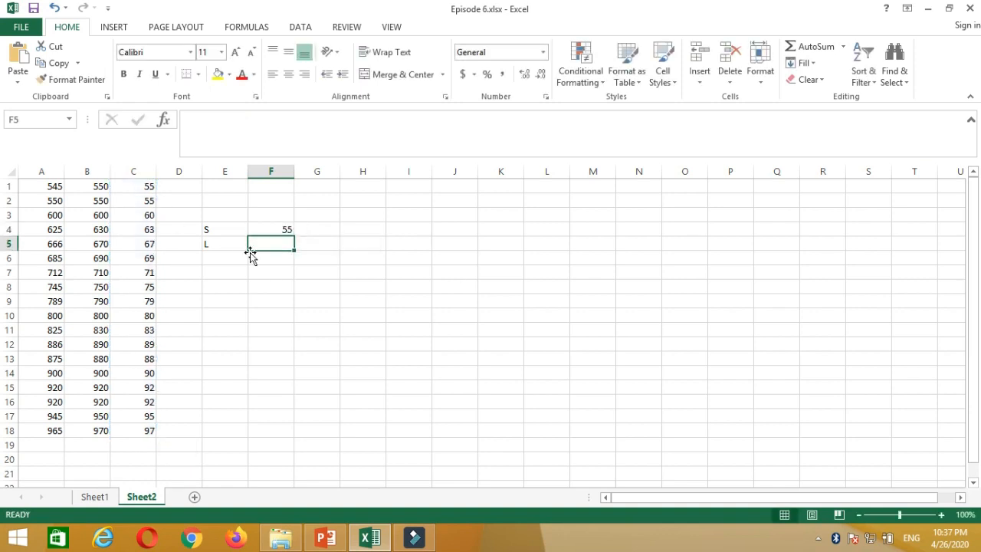
Find the largest column C value in F5 with =MAX(C1:C18).
text(=)
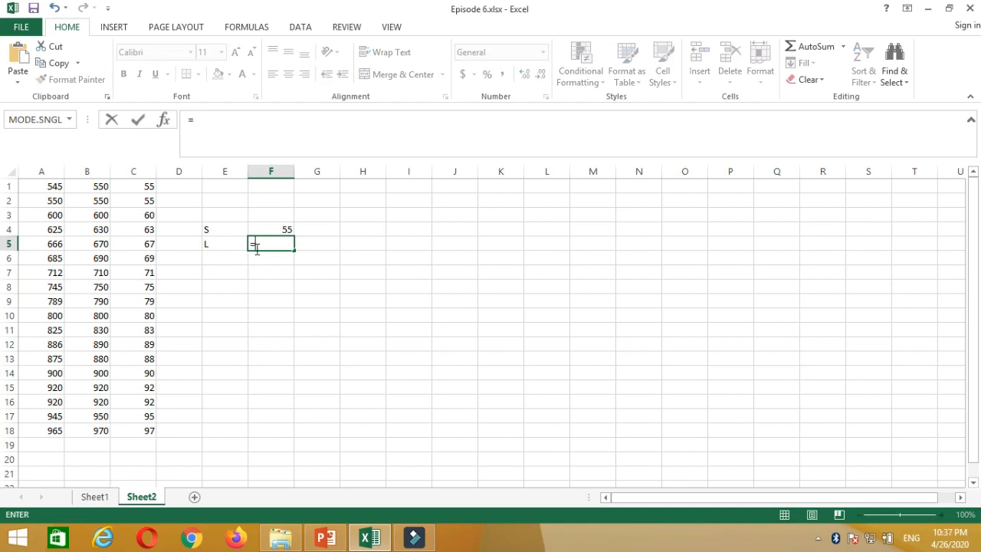
text(max()
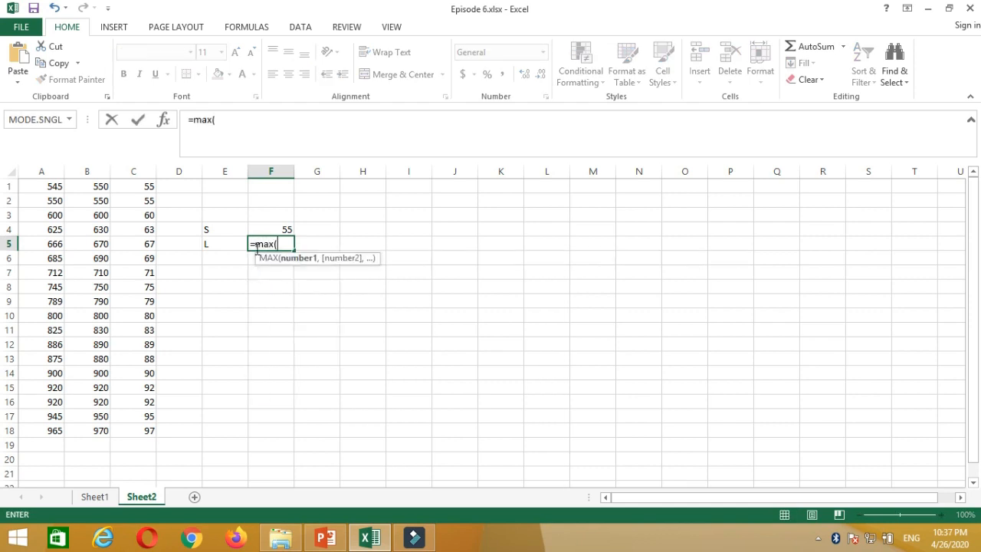
click(141, 190)
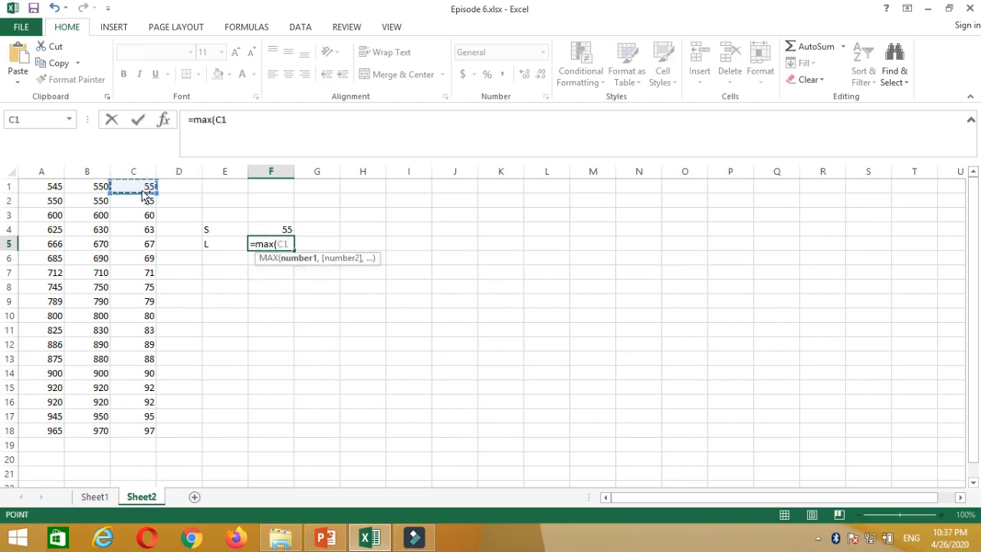
key(ctrl+shift+Down)
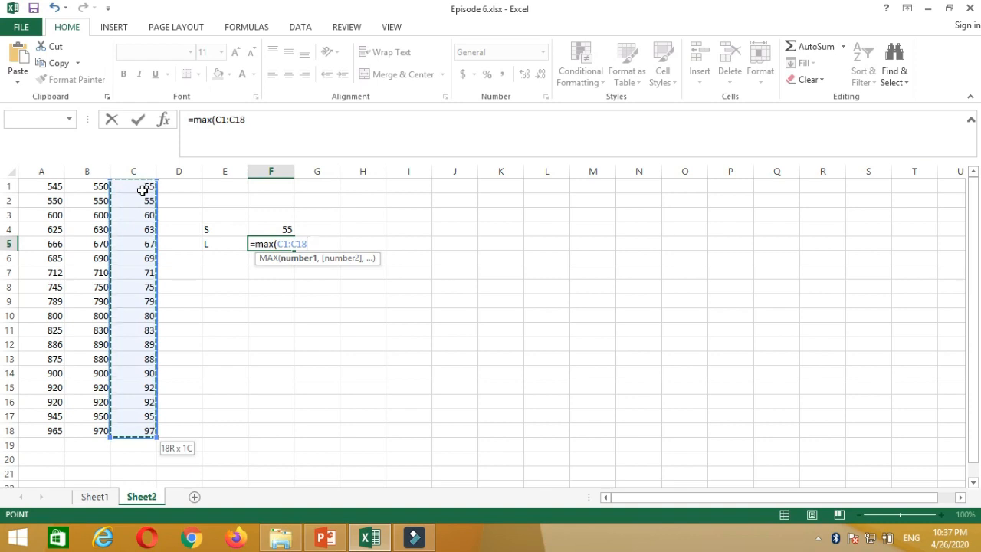
key(Return)
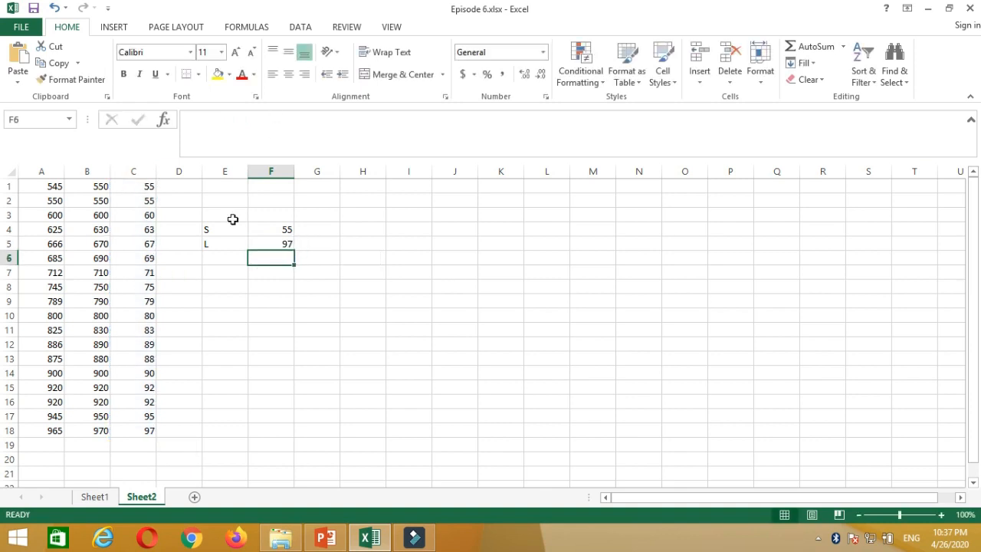
Enter the display headings "Stem" in E7 and "leaves (unit =10)" in F7, with column F wide enough for its heading.
click(228, 273)
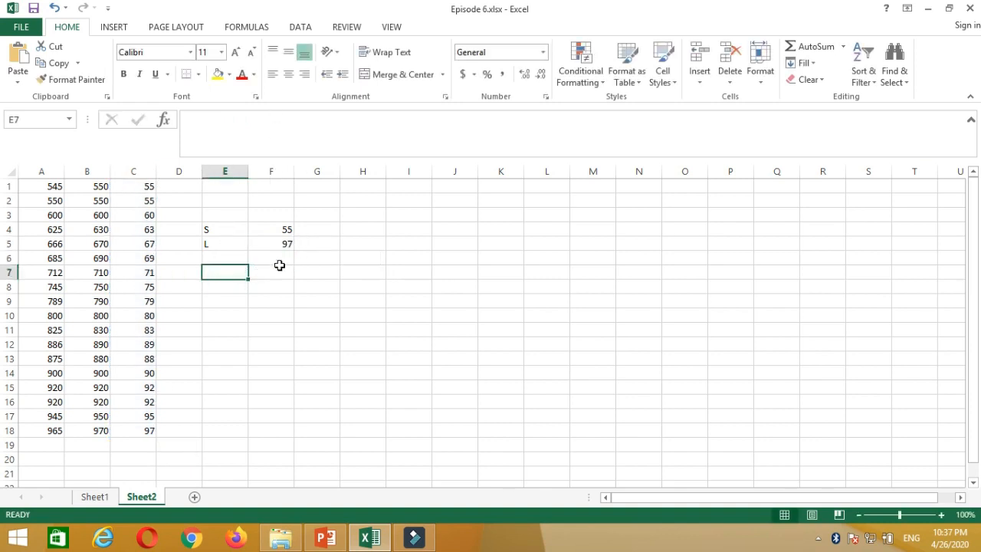
text(Stem)
click(279, 267)
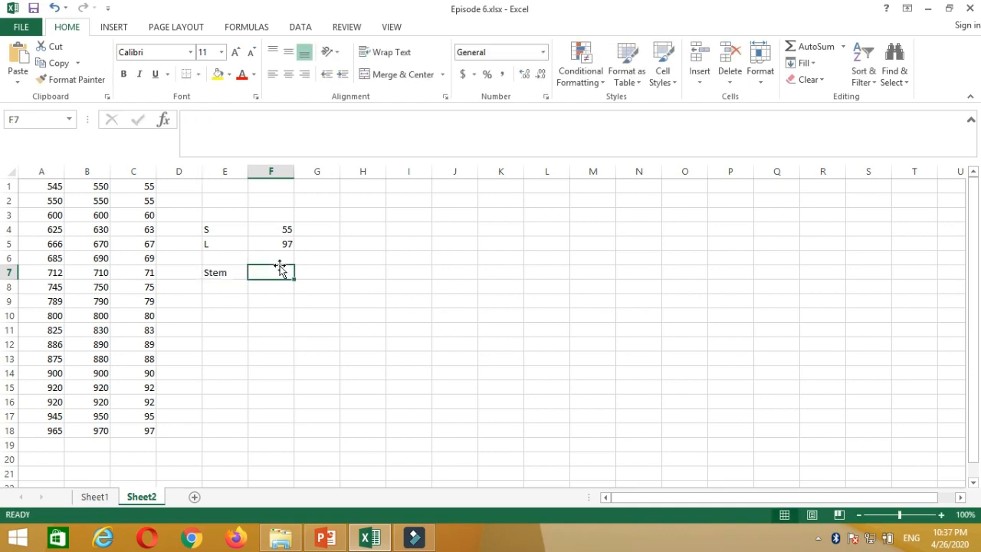
text(;l)
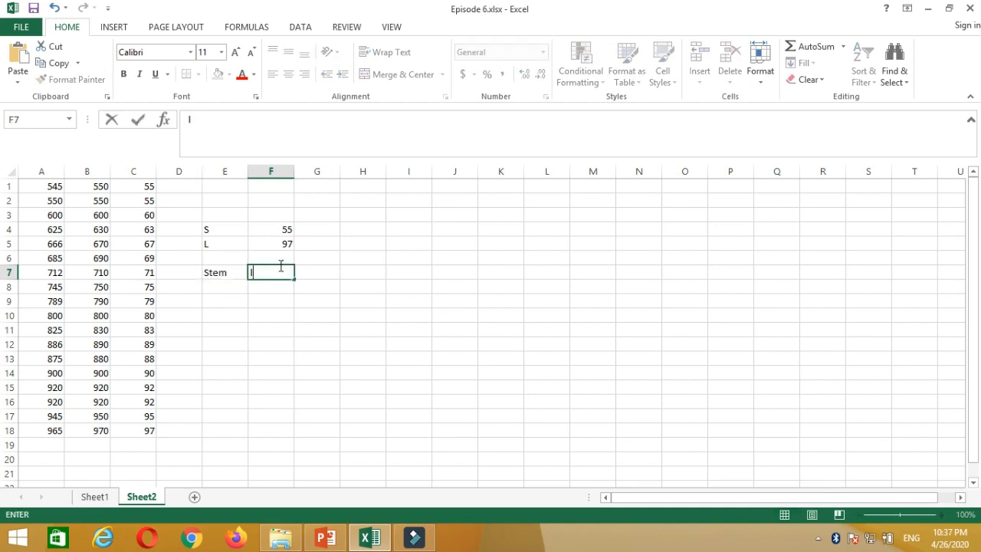
text(eaves (unit)
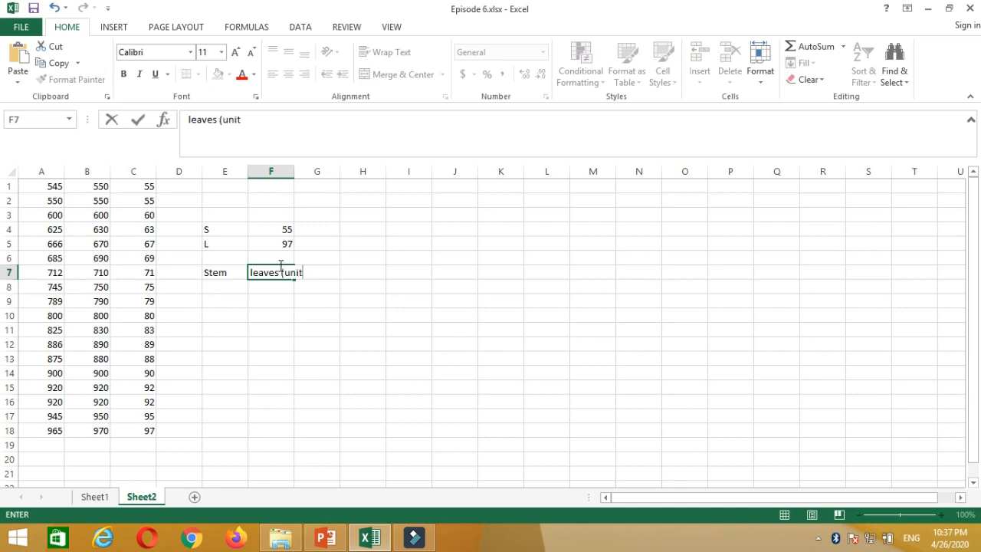
text( =10))
click(227, 287)
List the stems 5 to 9 in E8:E12 by entering 5 in E8 and filling a series down.
click(317, 230)
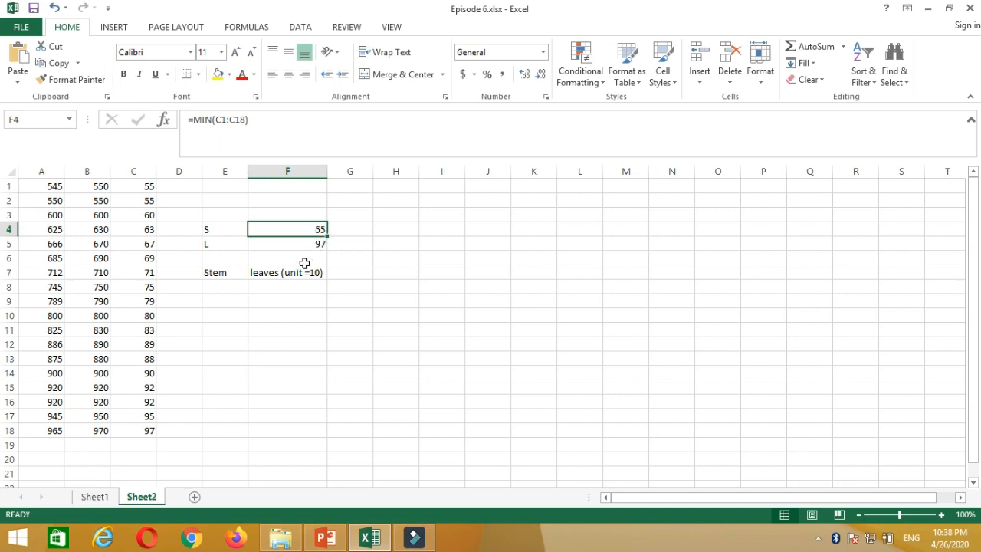
click(224, 246)
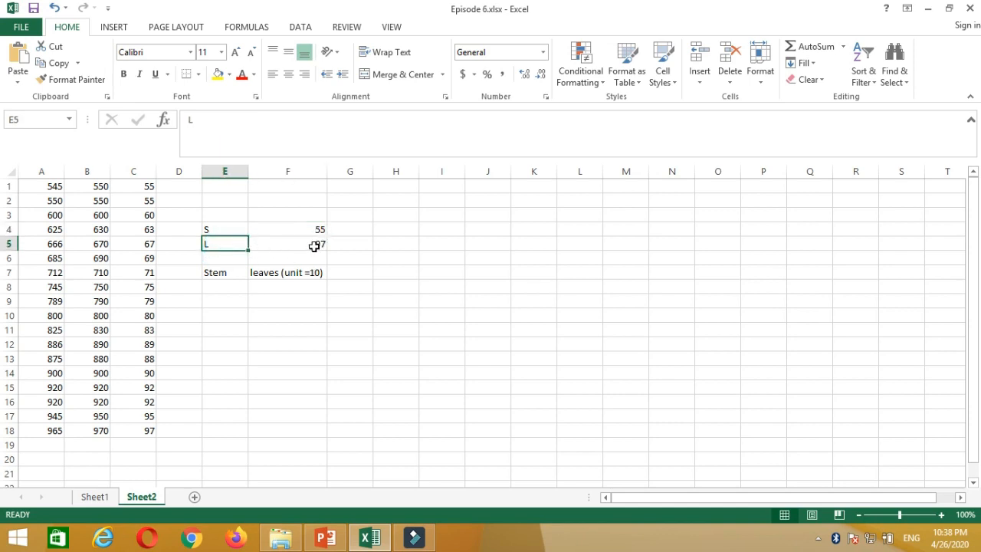
click(228, 288)
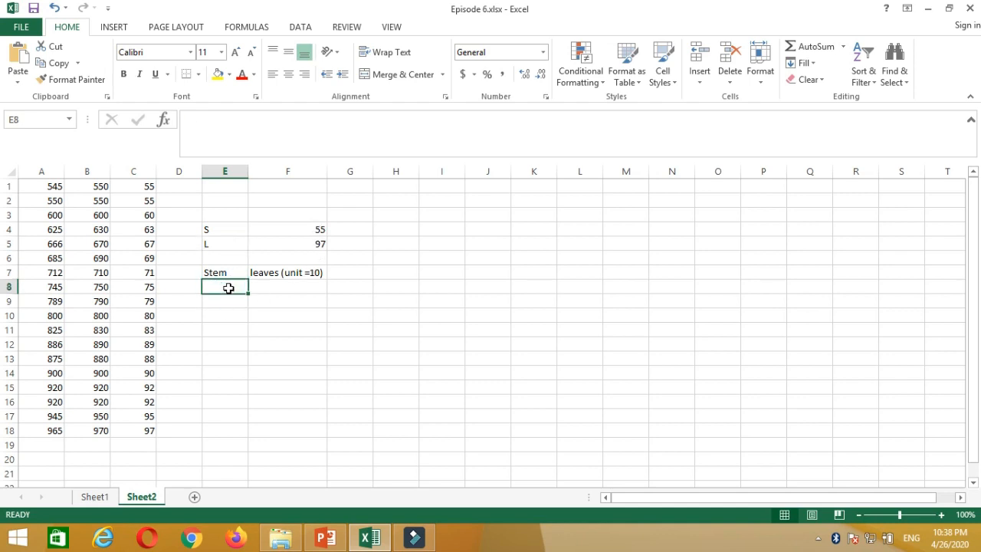
text(5)
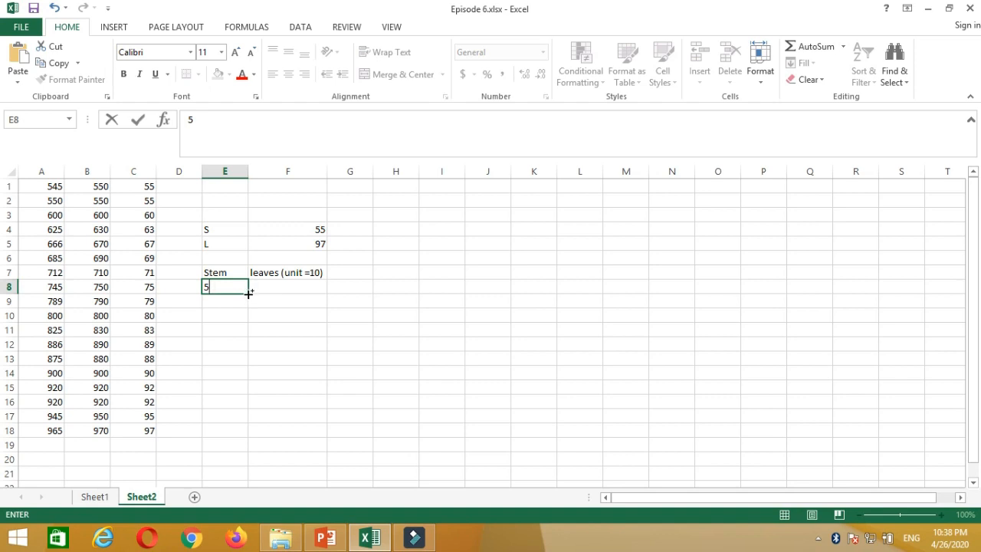
drag(248, 293, 248, 347)
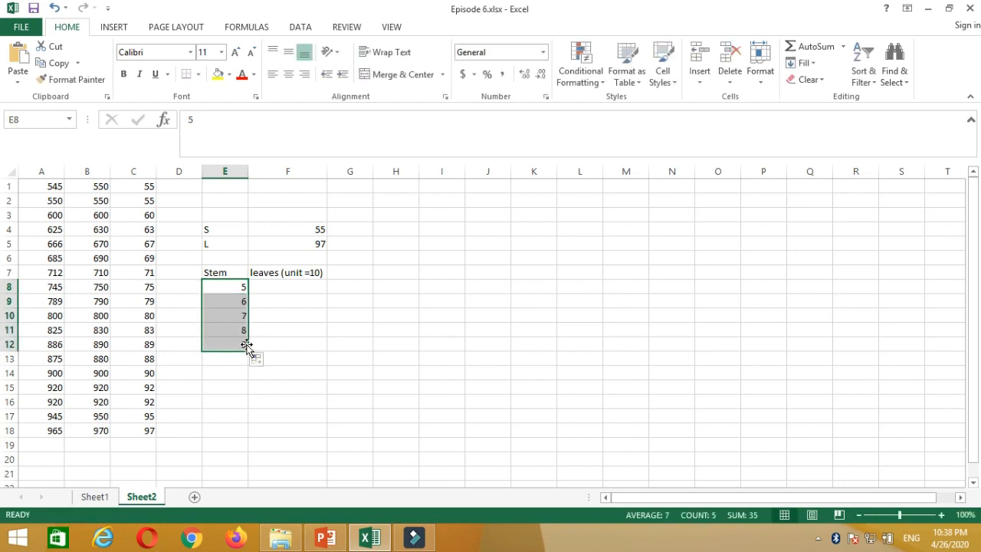
click(289, 293)
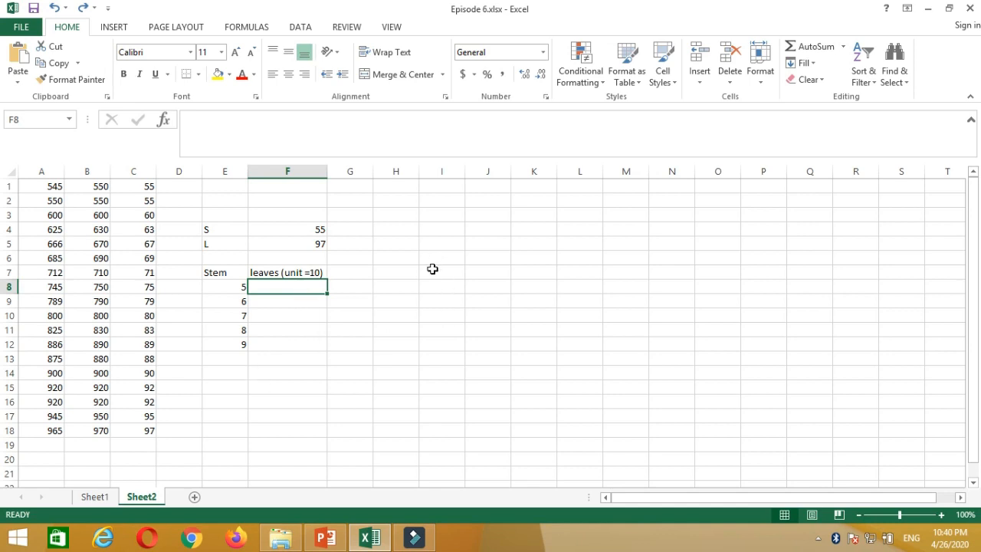
Add a key below the stems, with "Key" in E14 and "5 | 5 = 55*10 = 550" in F14.
click(224, 376)
text(Key)
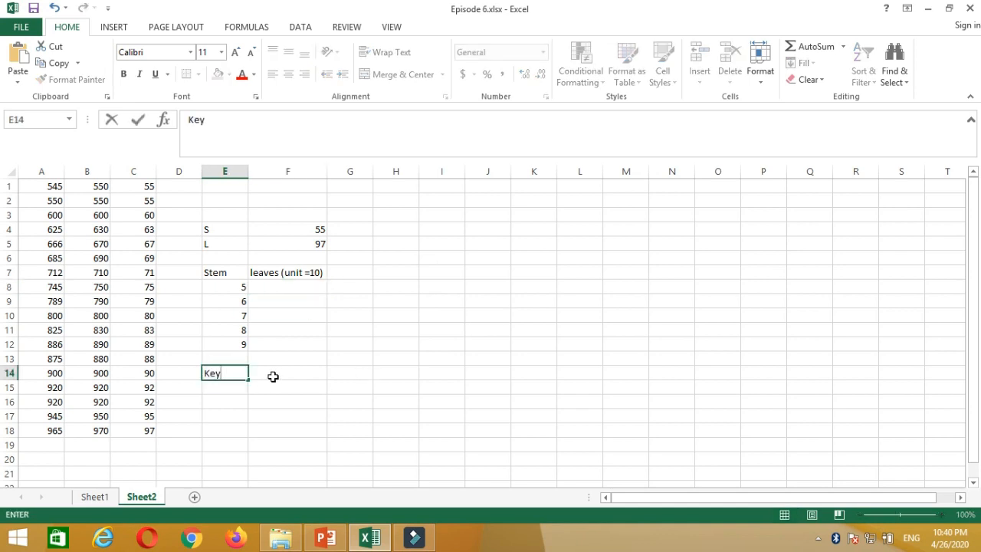
click(273, 377)
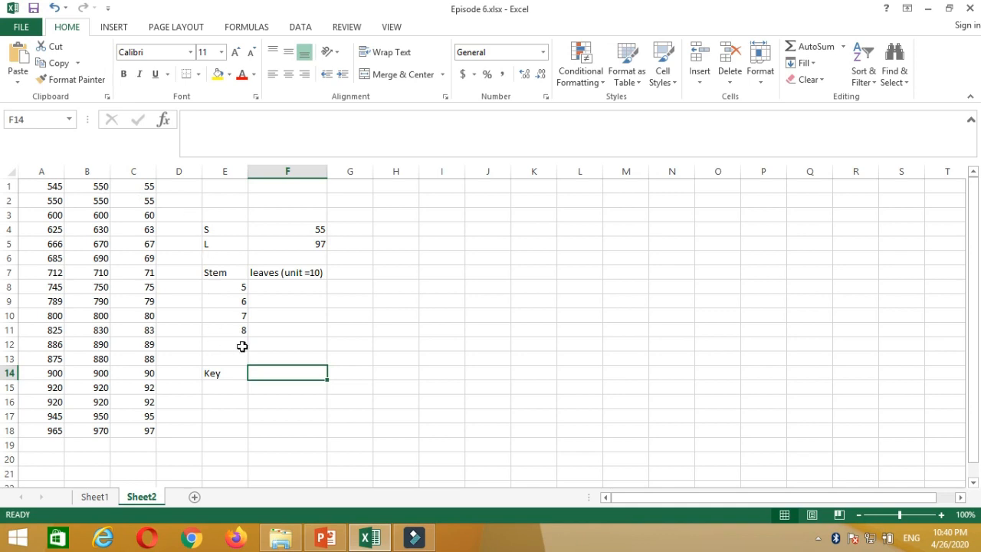
text(5)
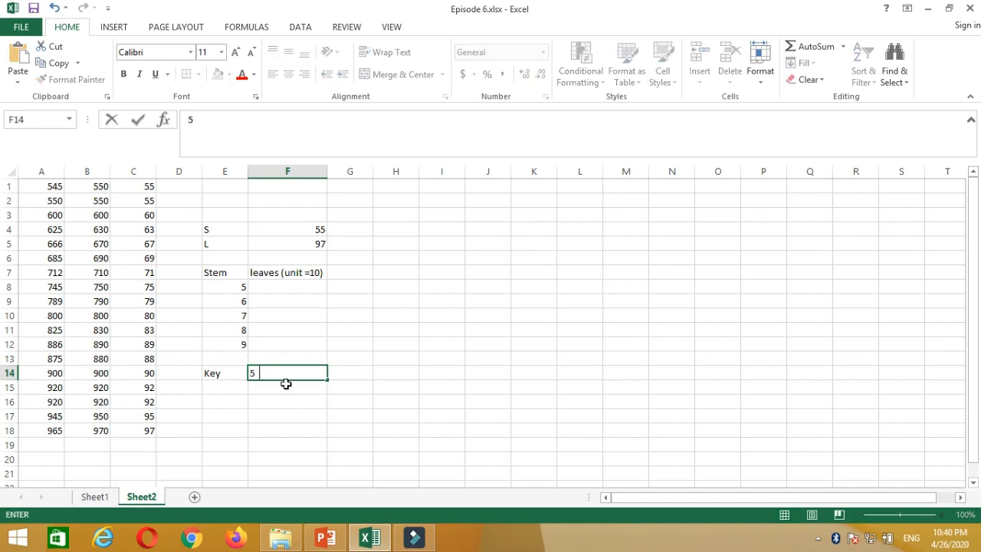
click(269, 377)
text(| 5)
text(= 55*)
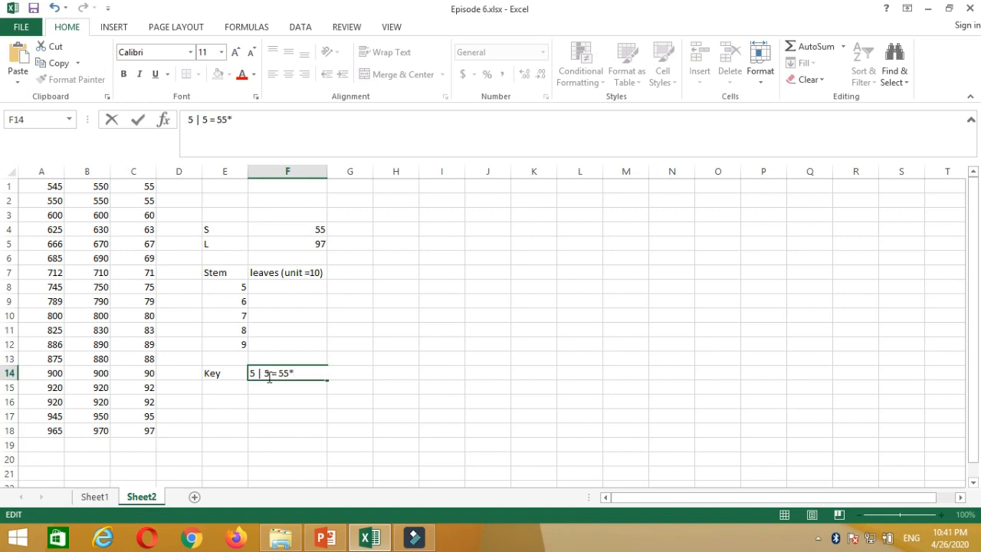
text(10 = 550)
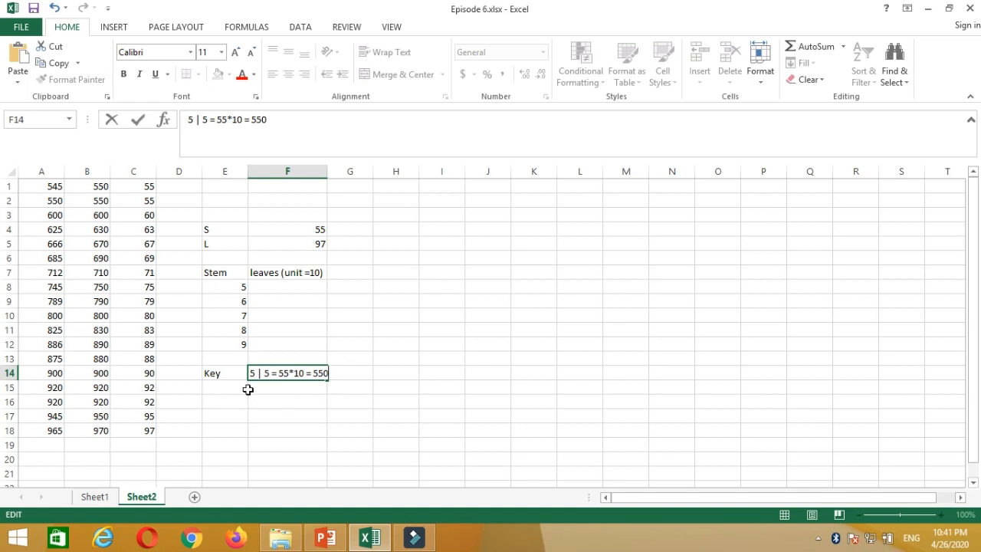
click(349, 344)
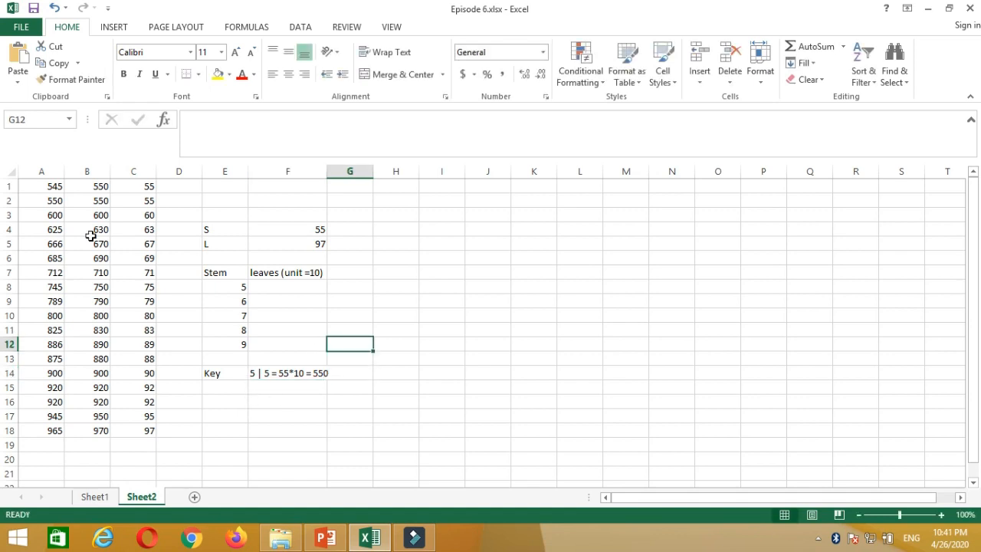